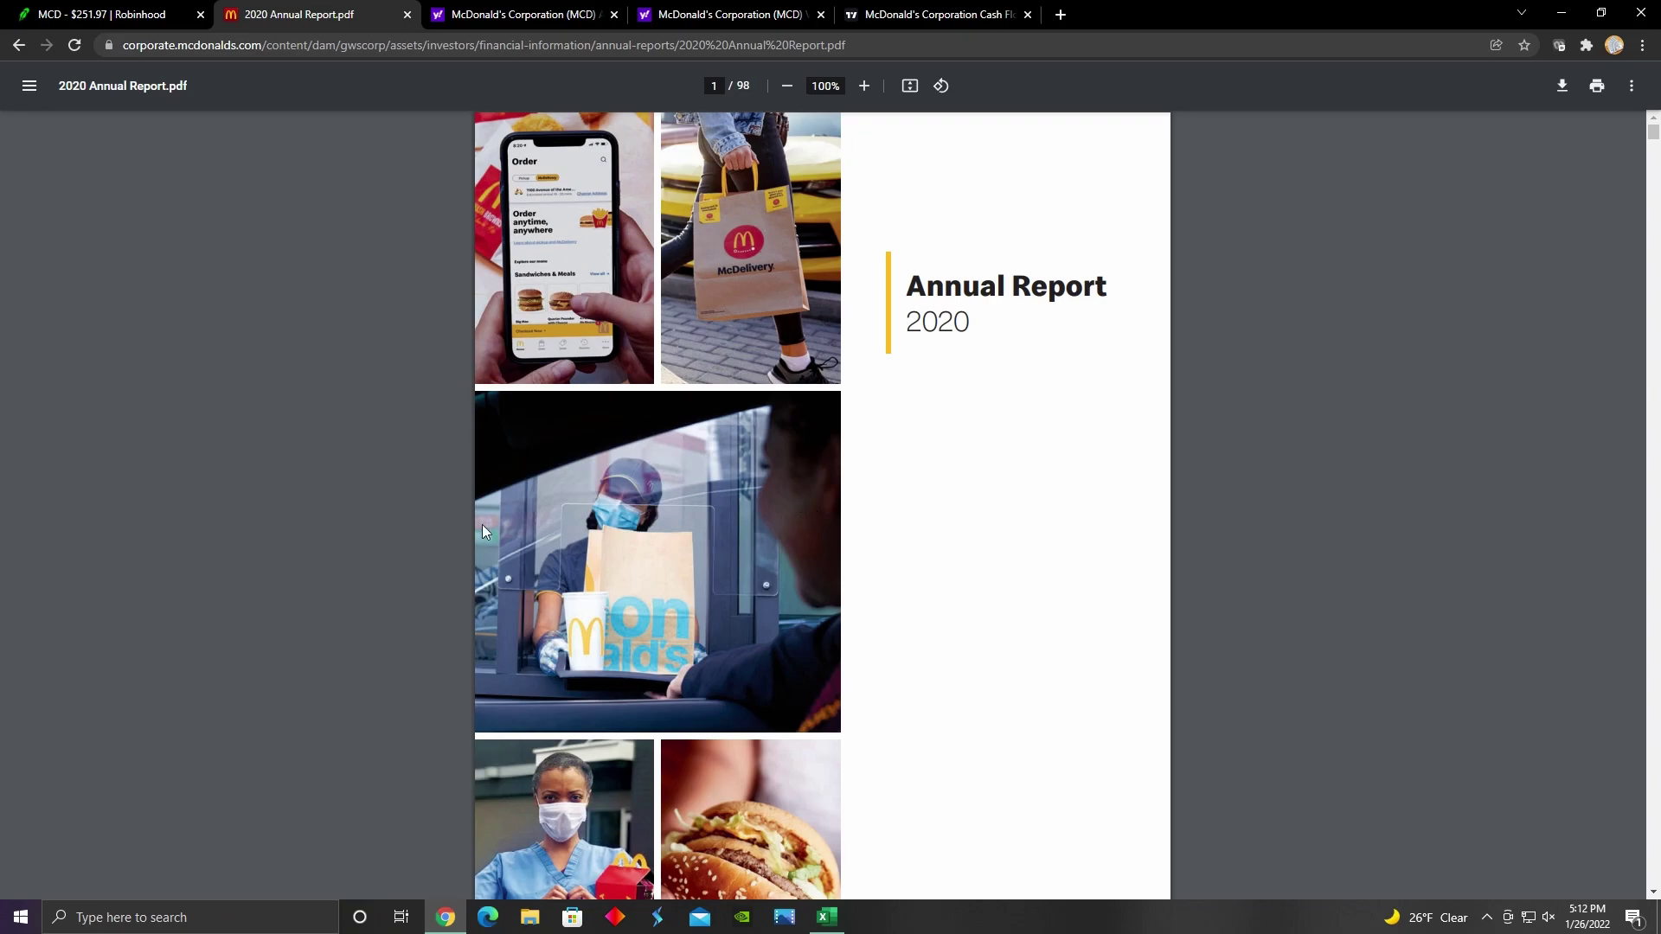
Glance over the McDonald's stock page and the DCF spreadsheet, then return to the annual report PDF
left_click(115, 7)
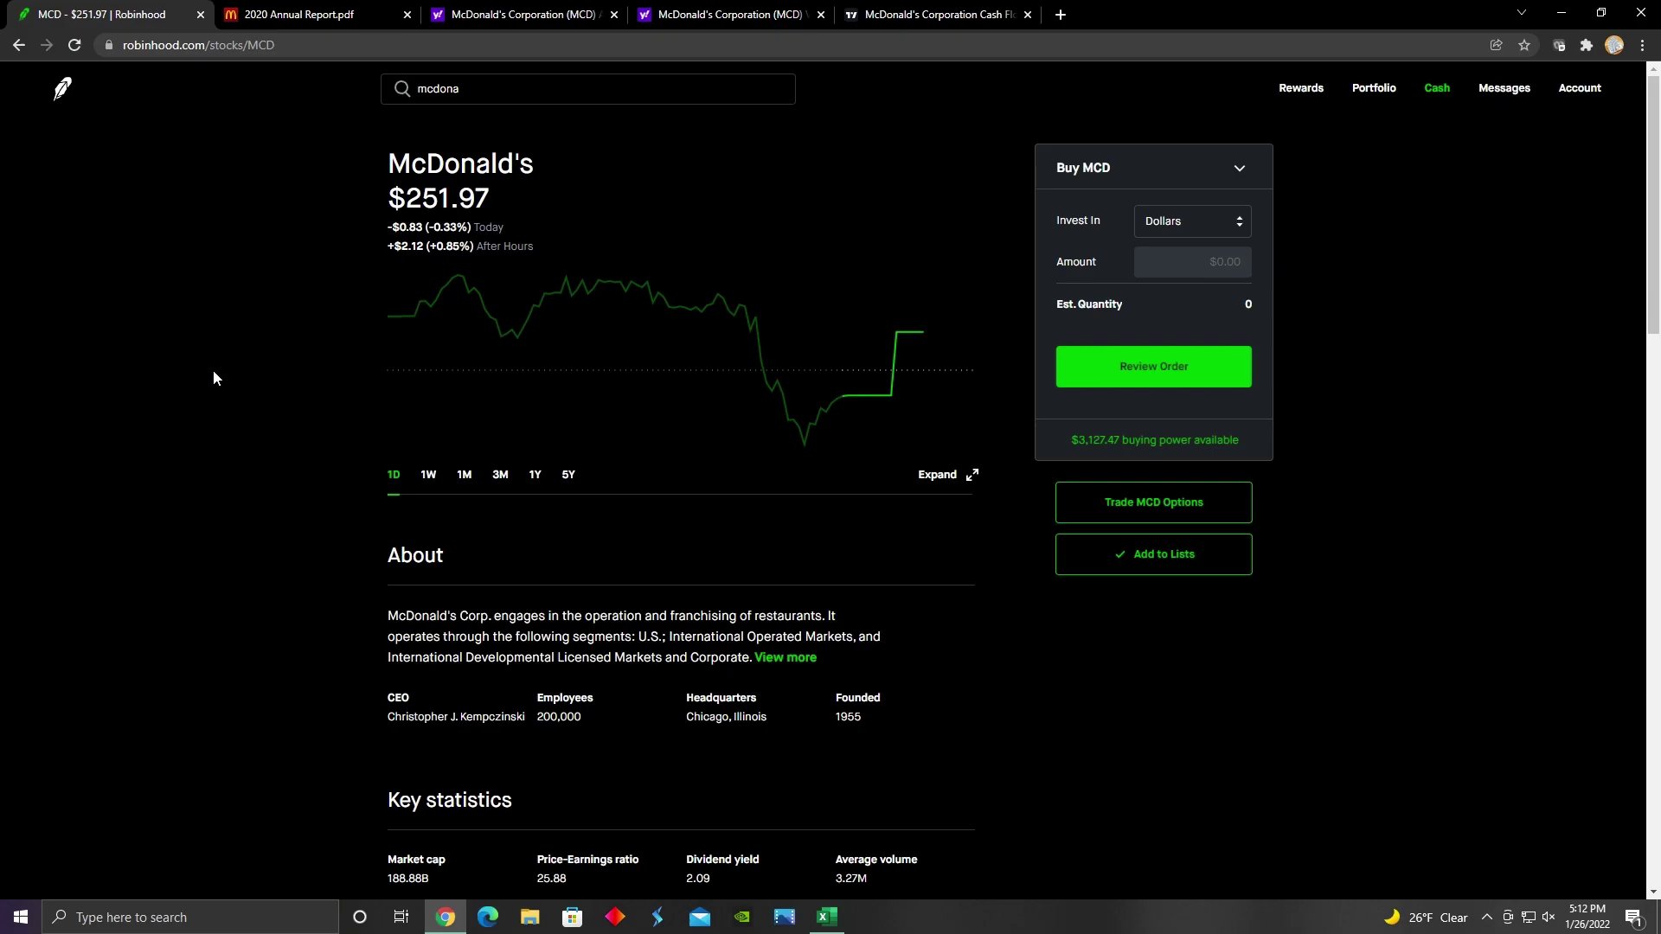
left_click(304, 16)
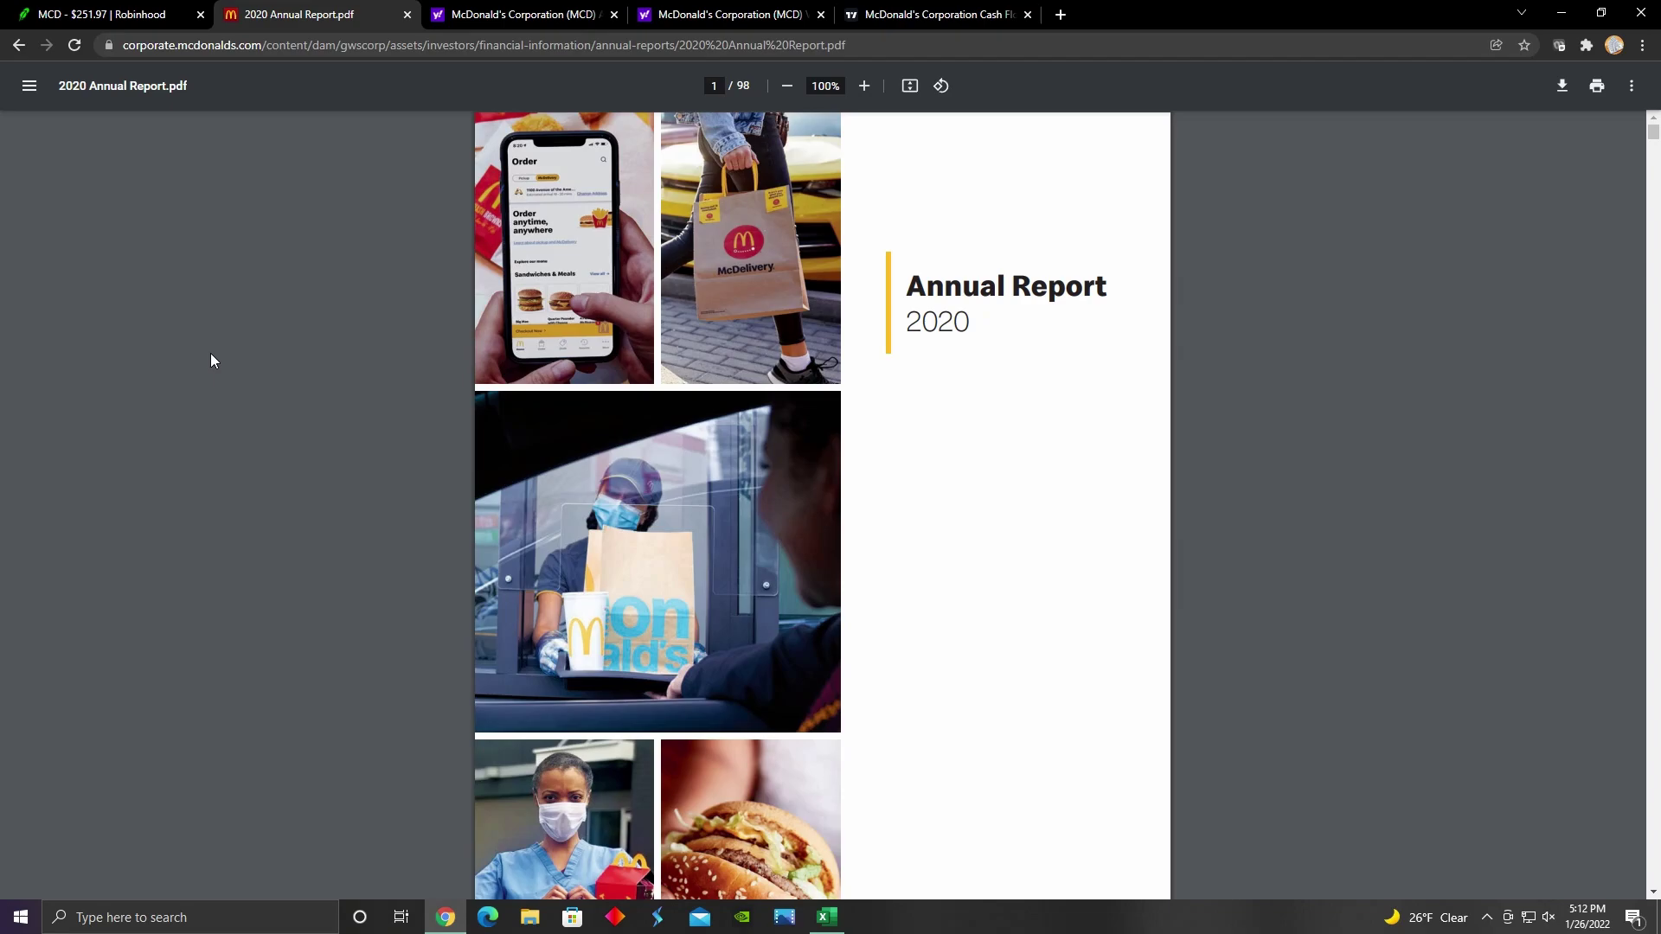
left_click(826, 917)
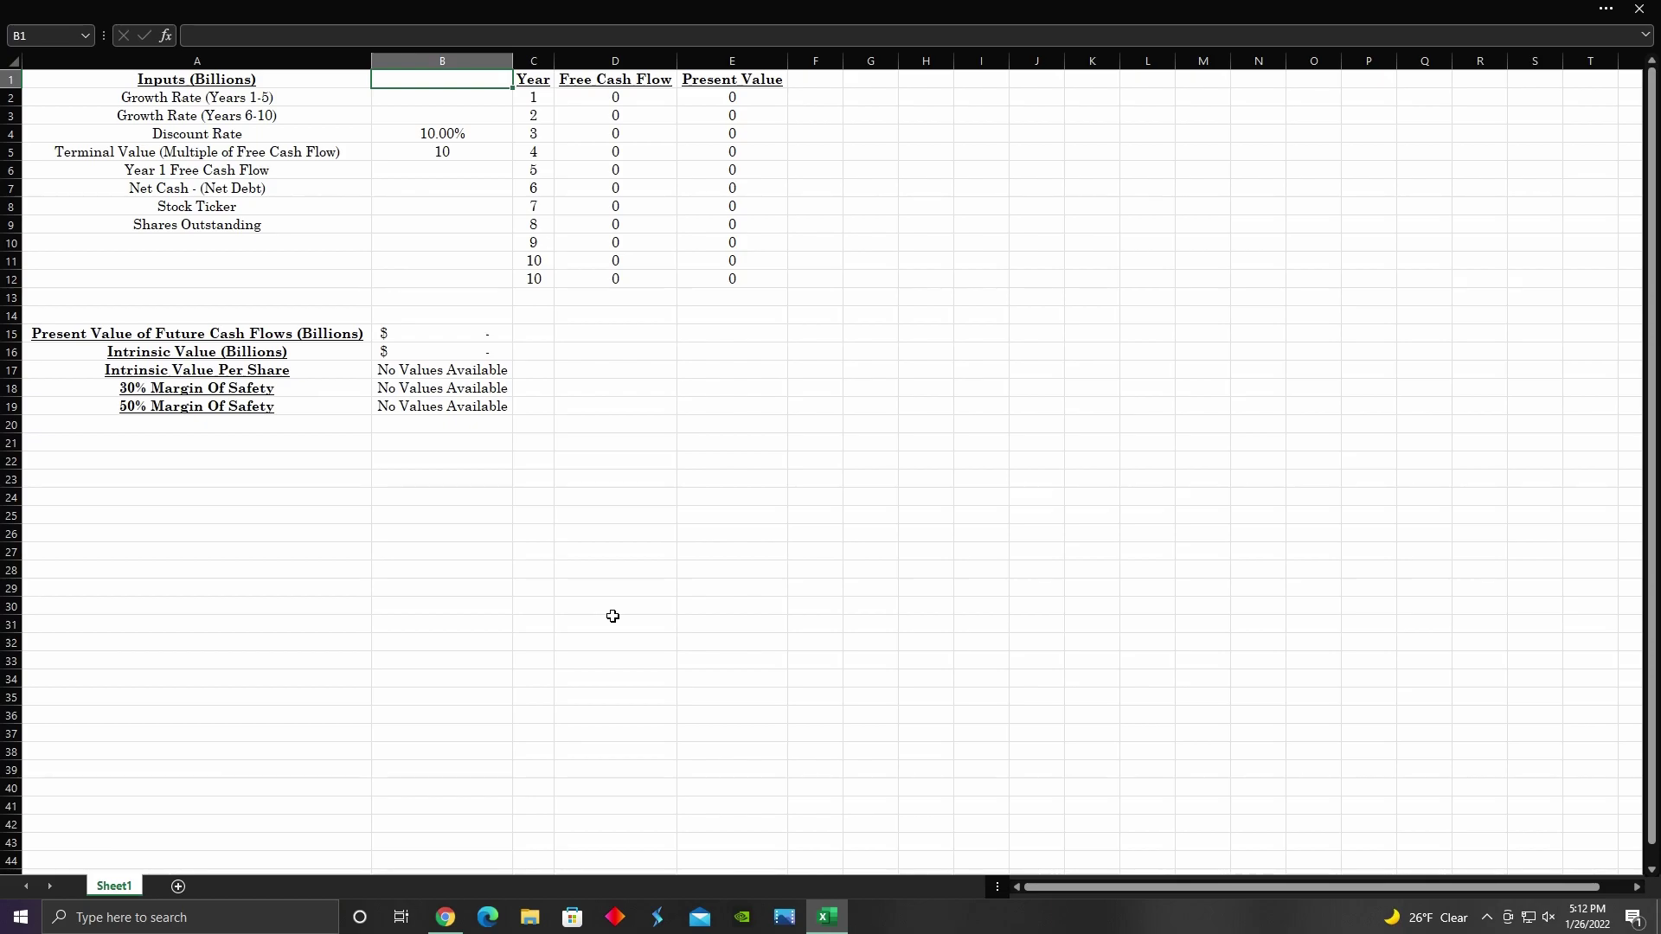
left_click(444, 917)
key("ctrl+shift+Tab")
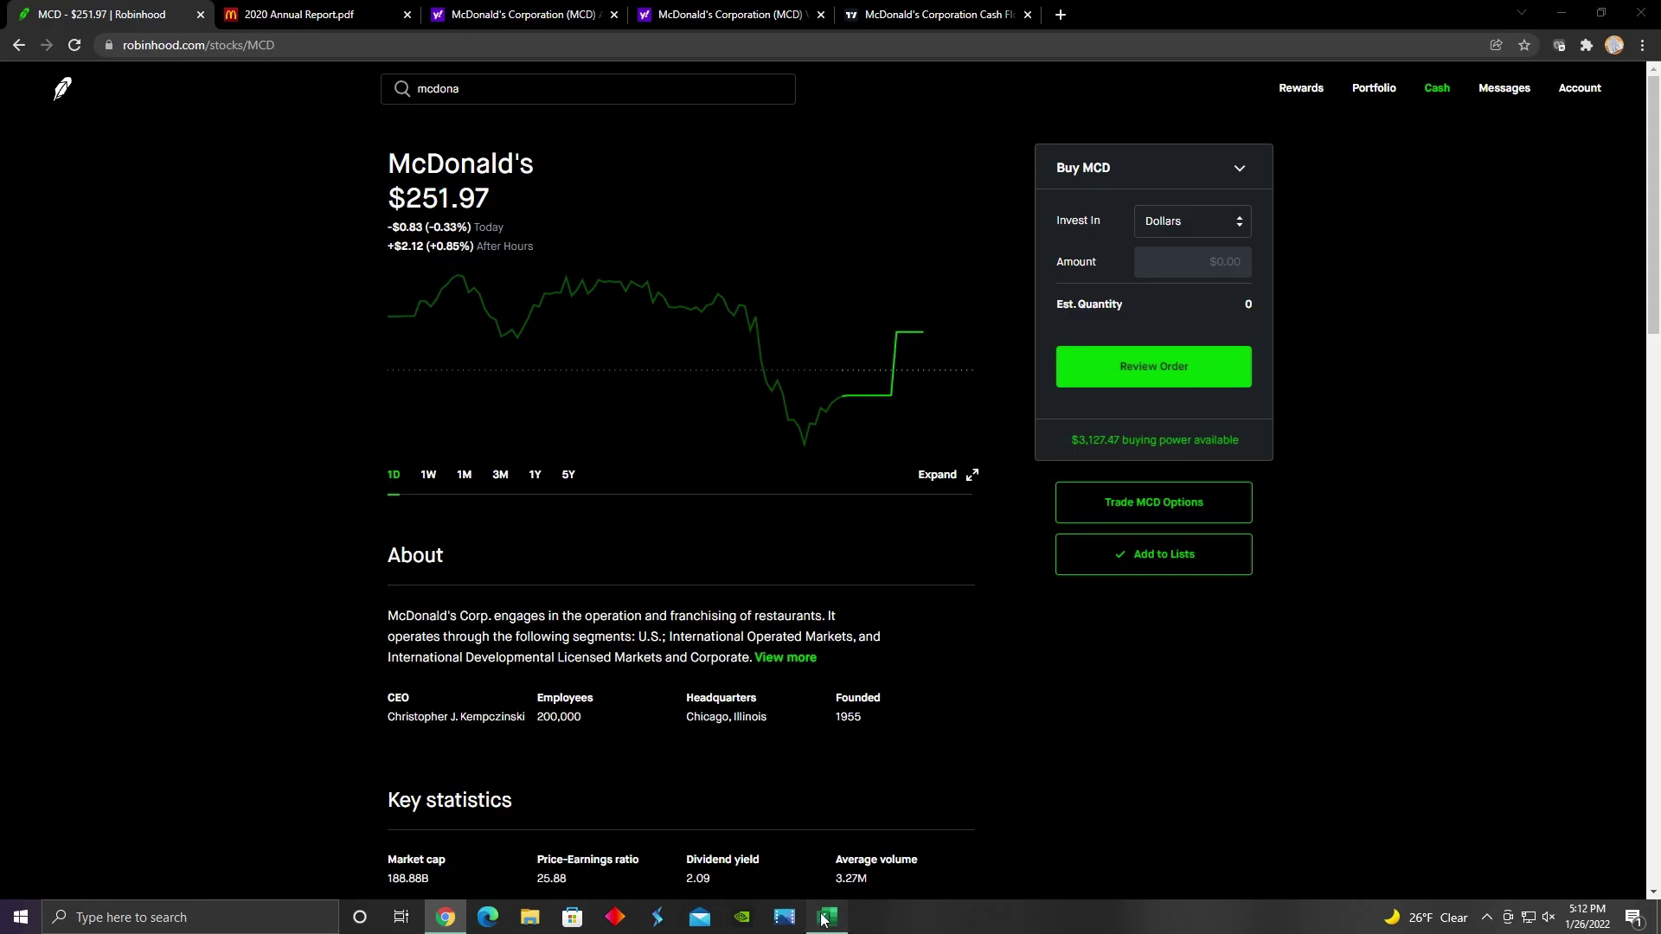
left_click(827, 917)
left_click(445, 917)
left_click(331, 12)
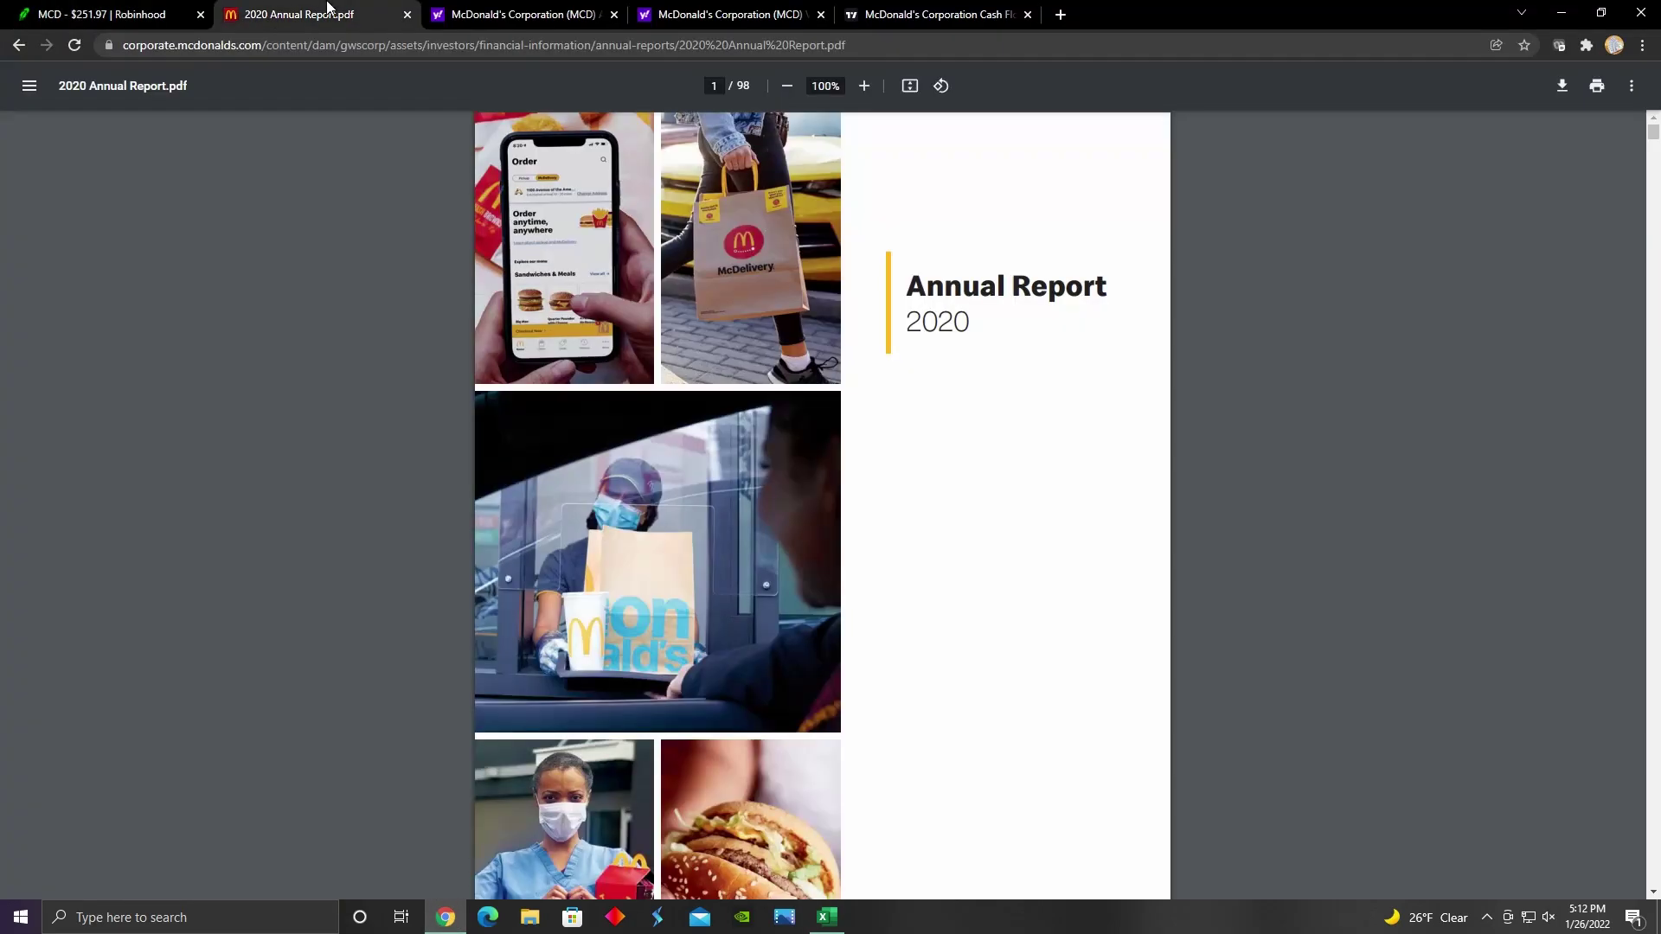
Jump to page 8 of the 2020 Annual Report, where About McDonald's begins
left_click(724, 90)
type("8")
key("Return")
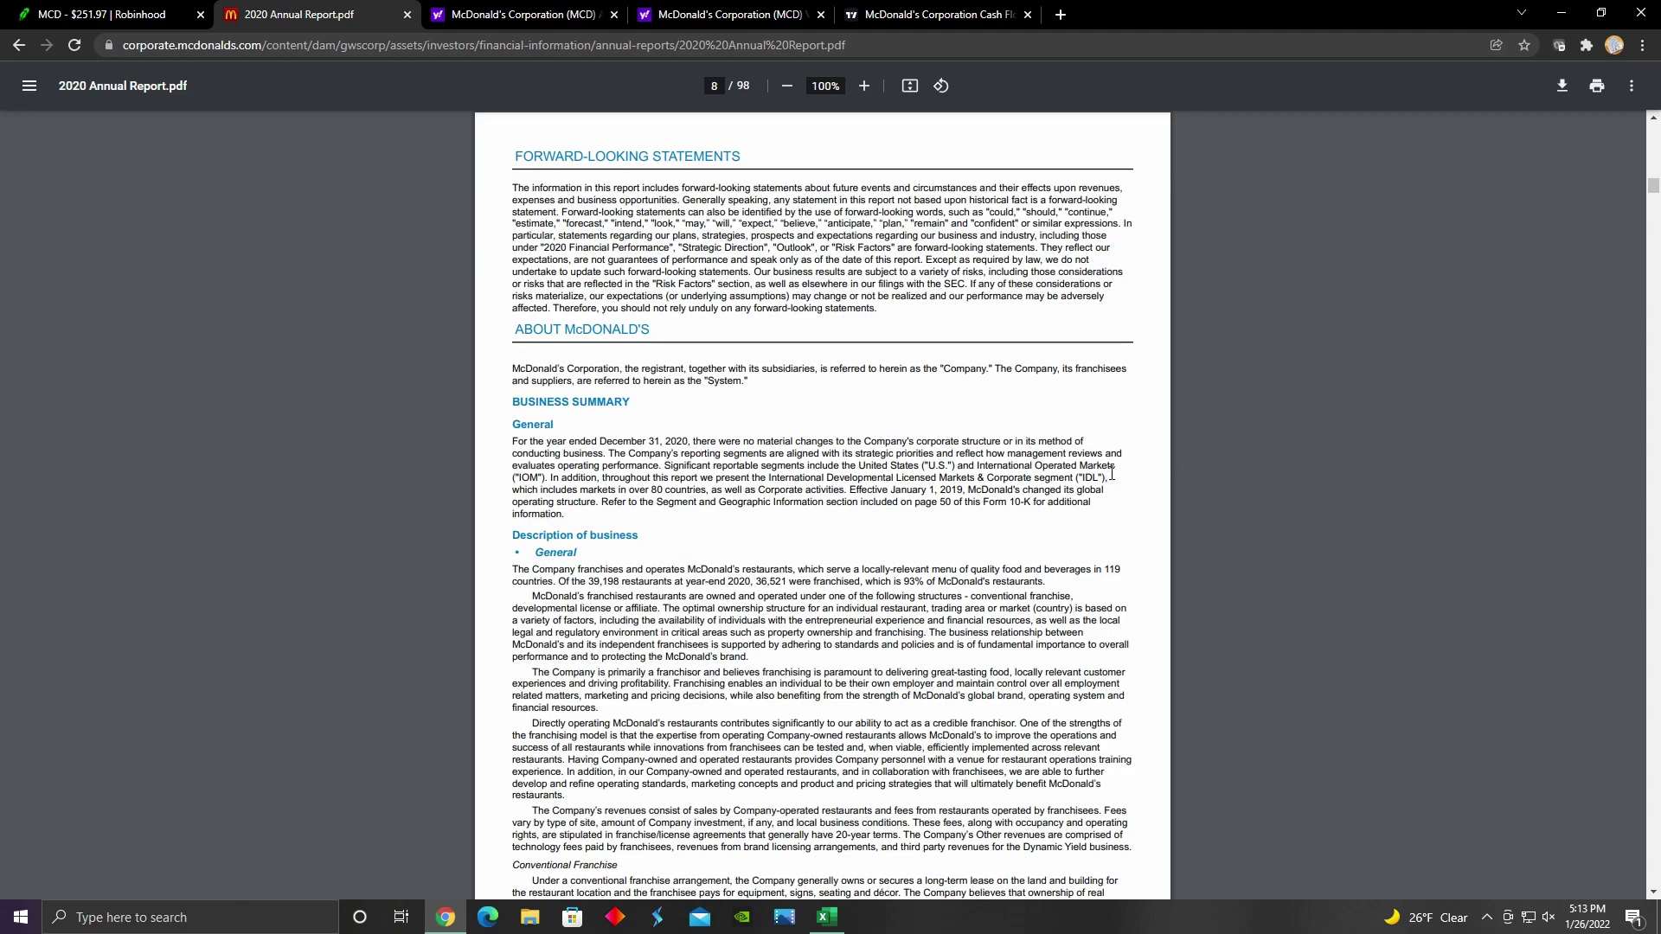
scroll(1116, 474, "down", 3)
scroll(1269, 469, "up", 2)
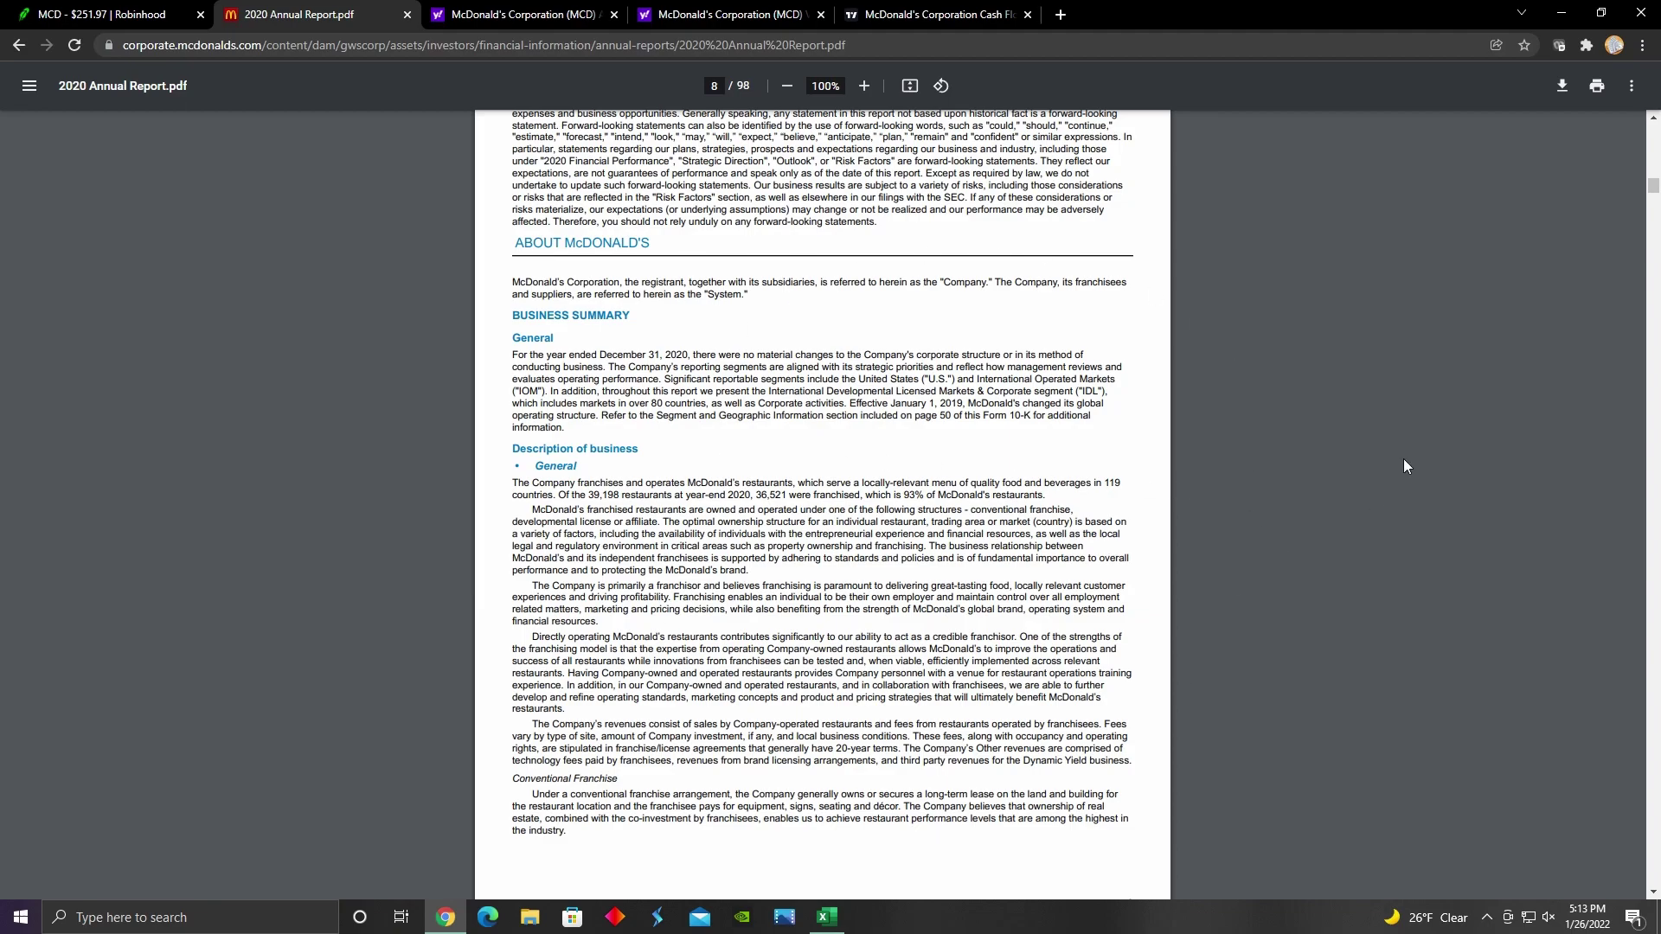
Zoom the report to 150% and scroll into the Business Summary toward page 9
left_click(863, 86)
left_click(863, 86)
left_click(863, 86)
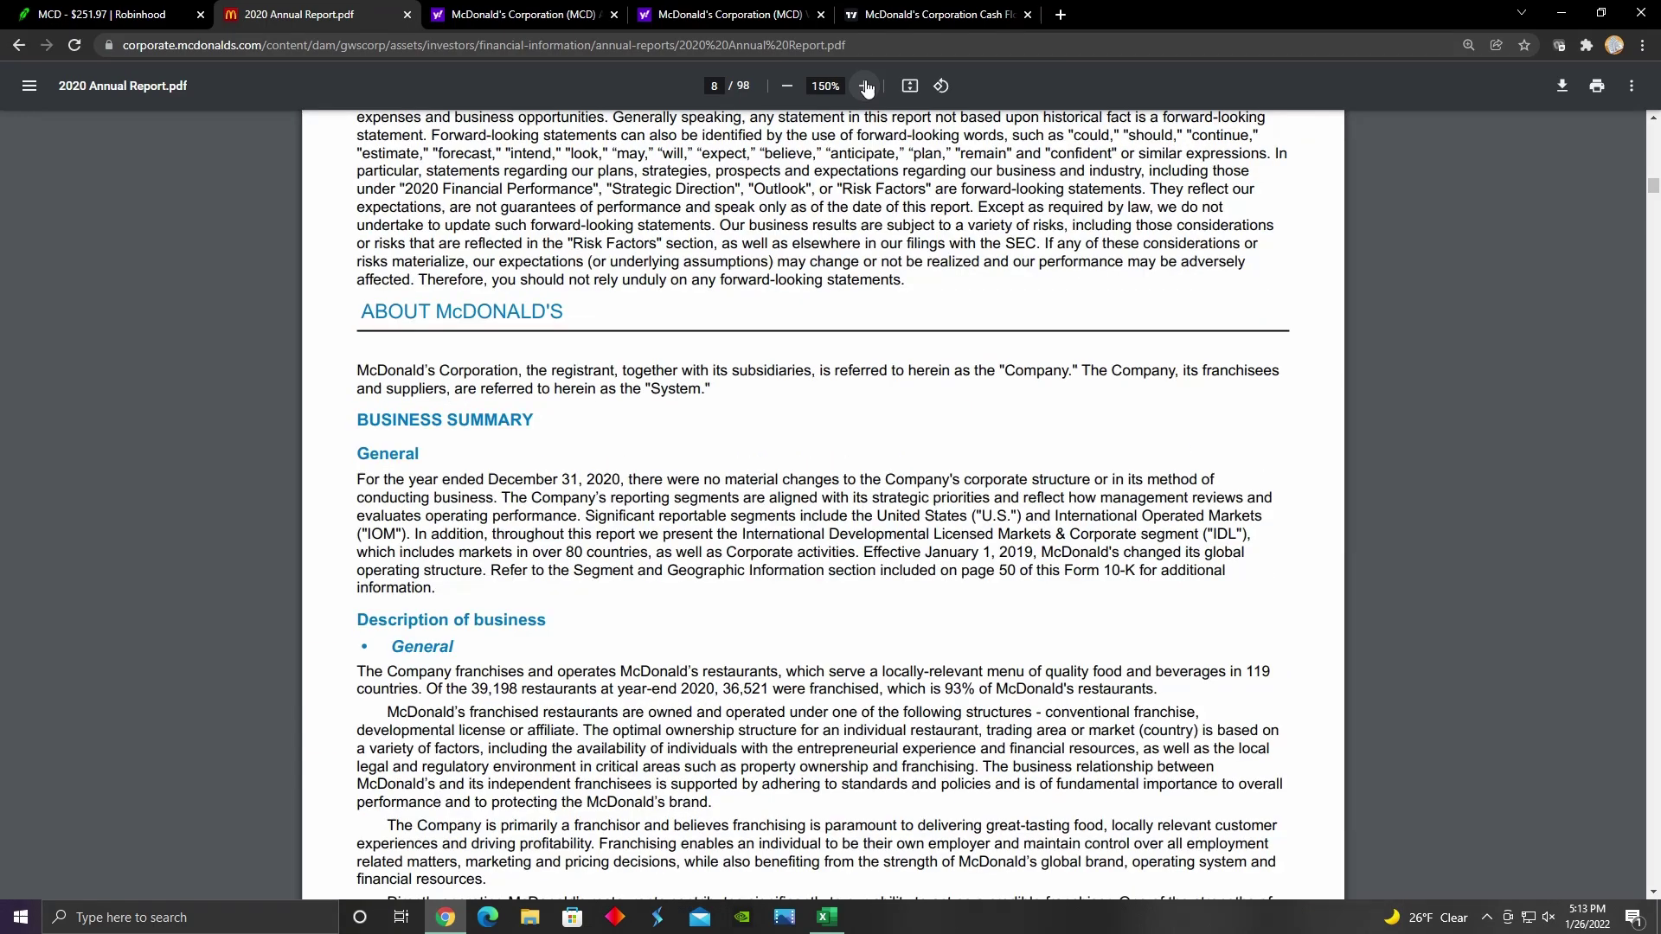
scroll(1124, 378, "down", 3)
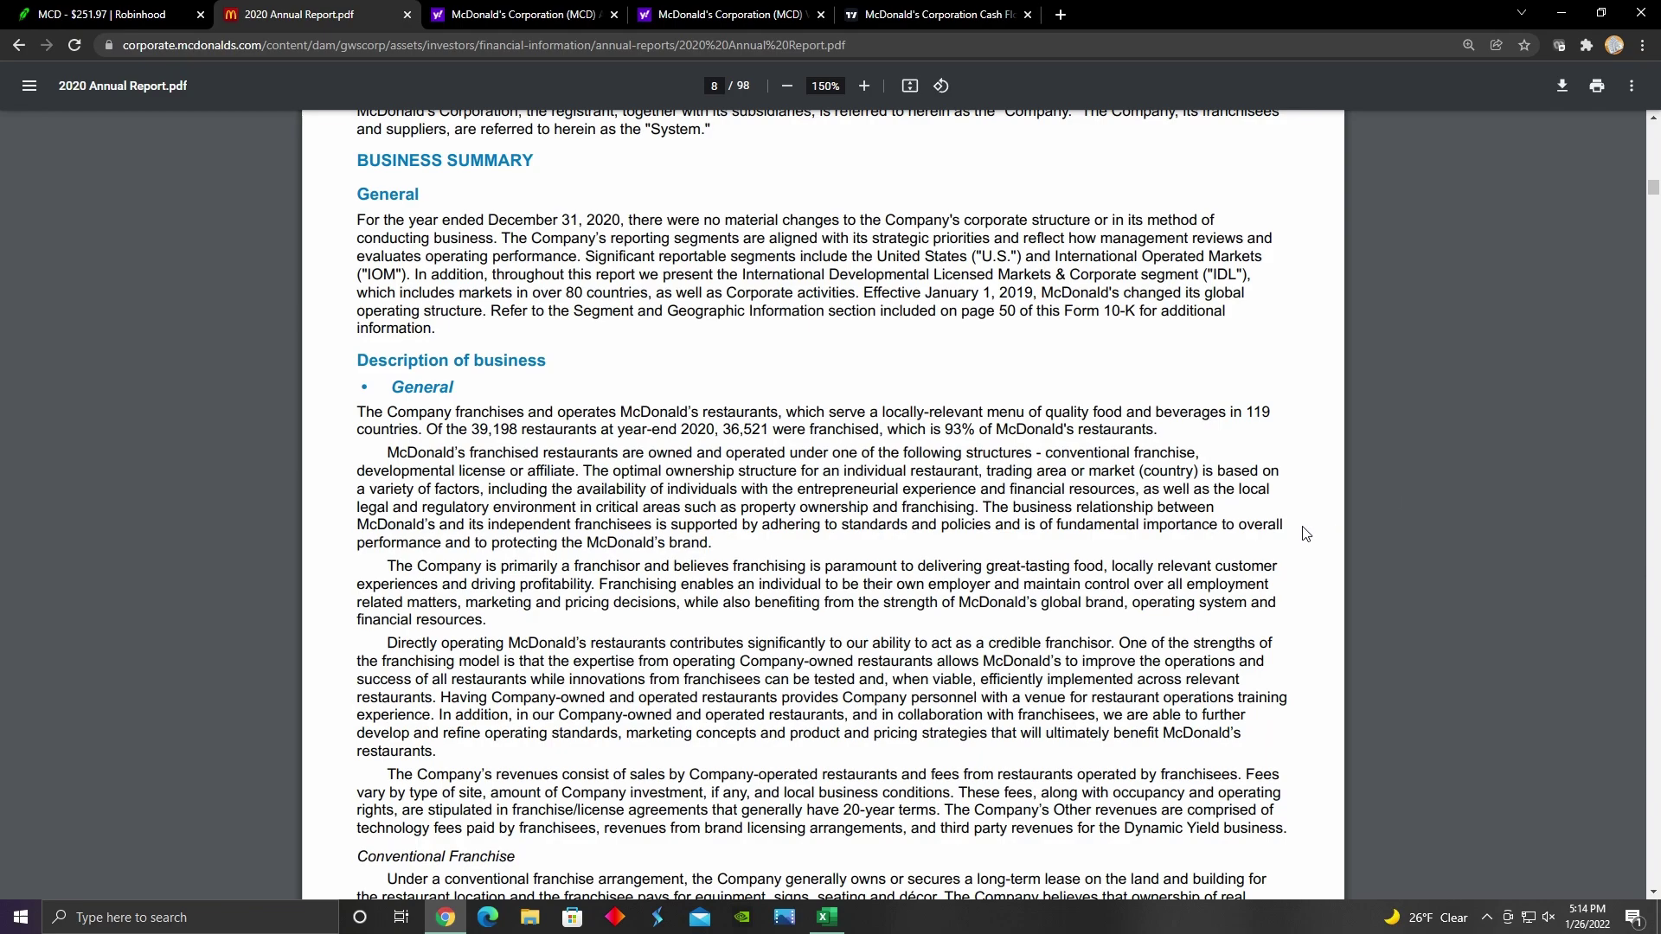
Scroll through page 9's franchising, supply chain and marketing sections to the Competition heading
scroll(1375, 509, "down", 10)
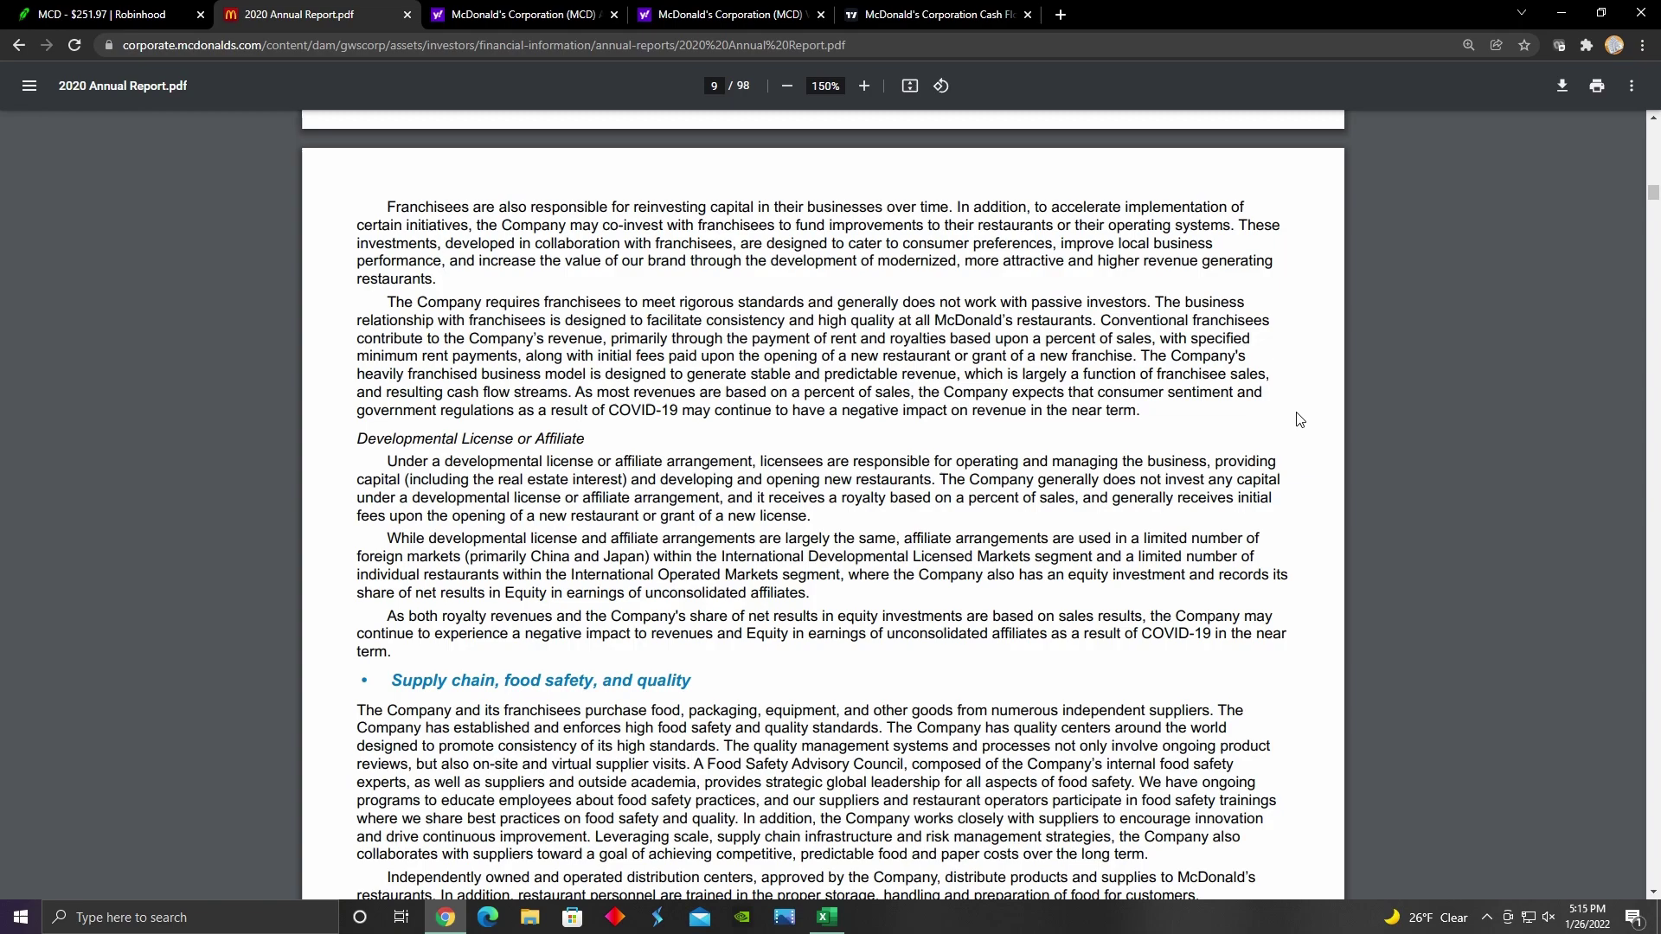
scroll(1301, 420, "down", 20)
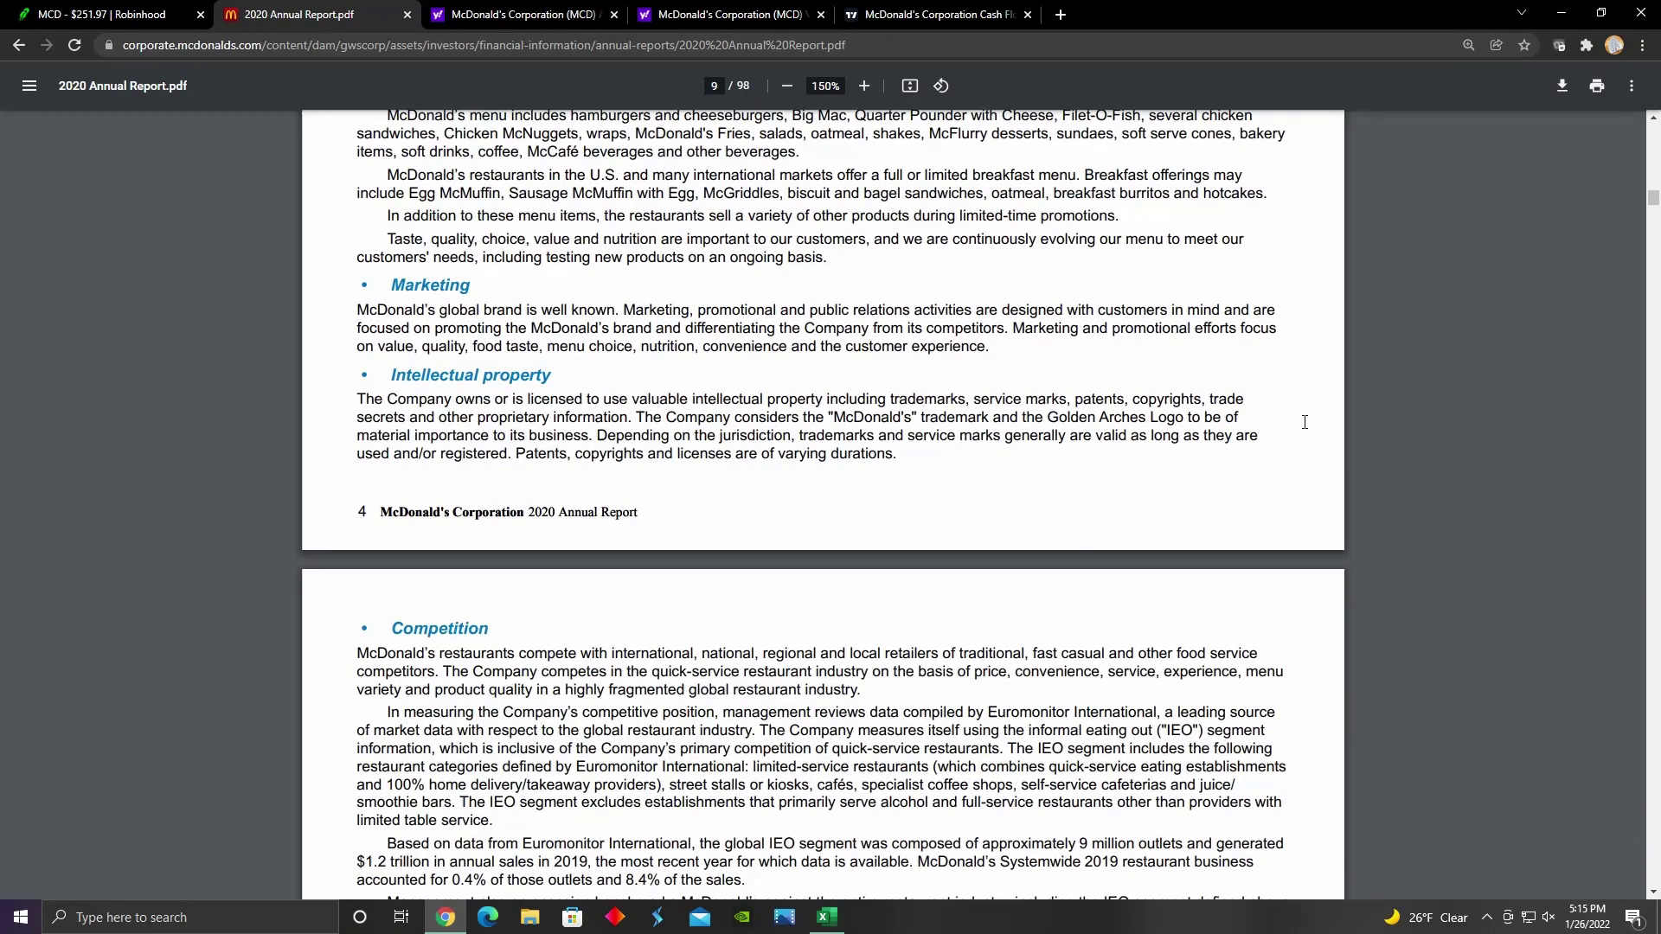
Position page 10's Competition section at the top of the view
scroll(1300, 424, "down", 1)
scroll(1332, 428, "up", 1)
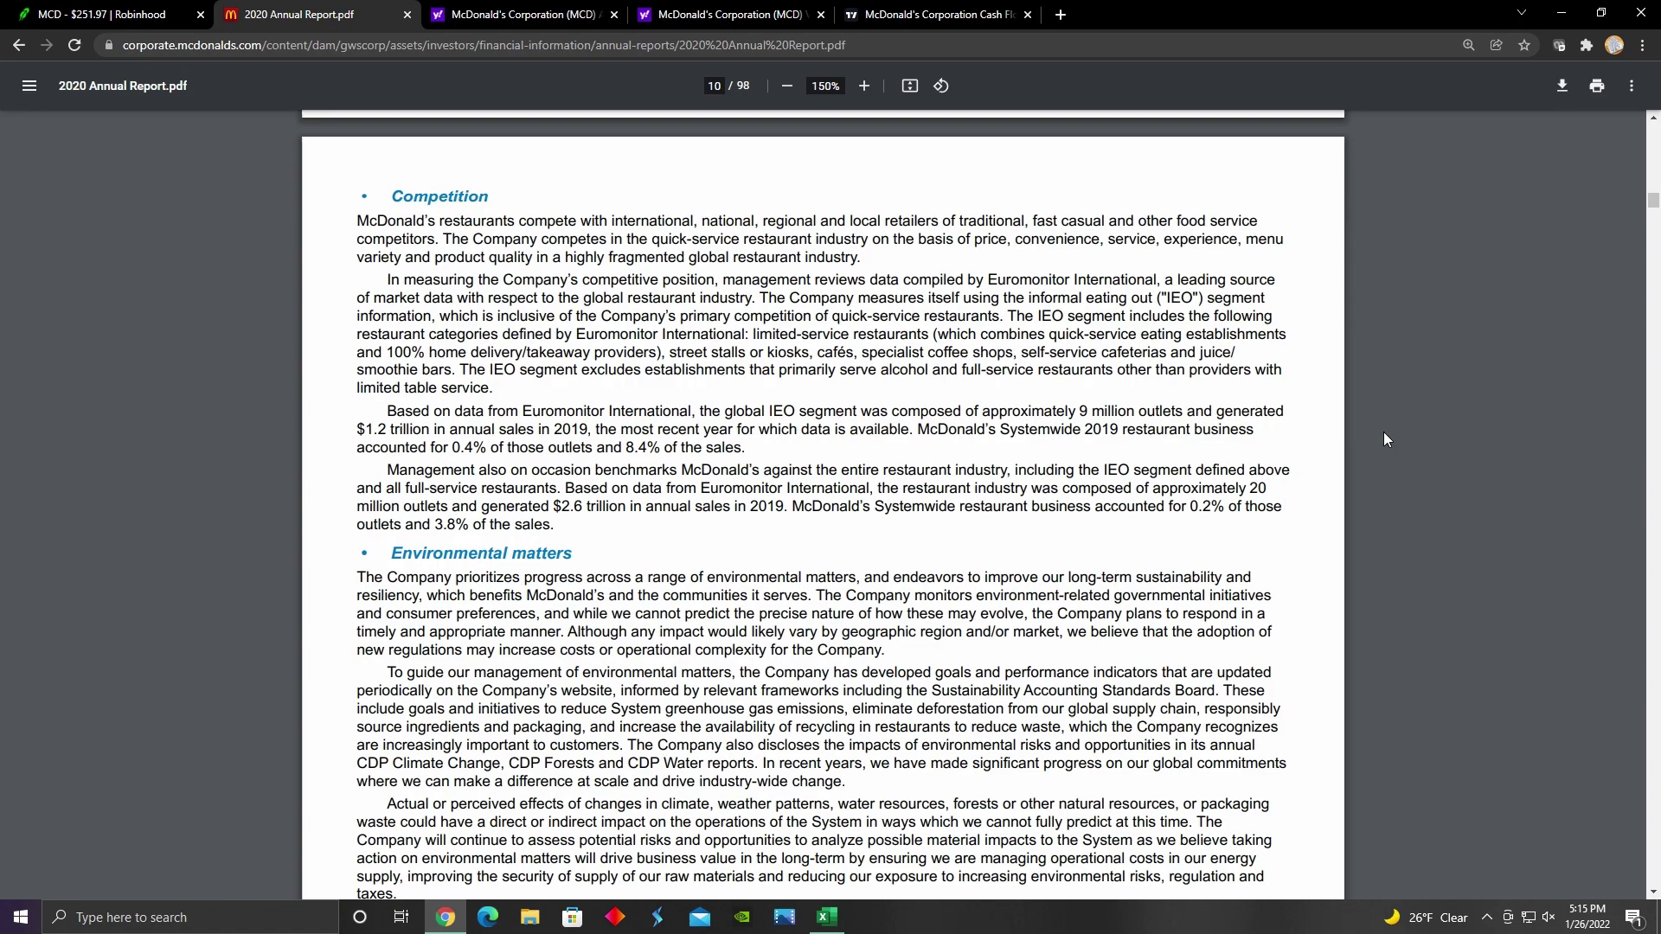
Zoom the report pages out to 110%
left_click(787, 86)
left_click(786, 86)
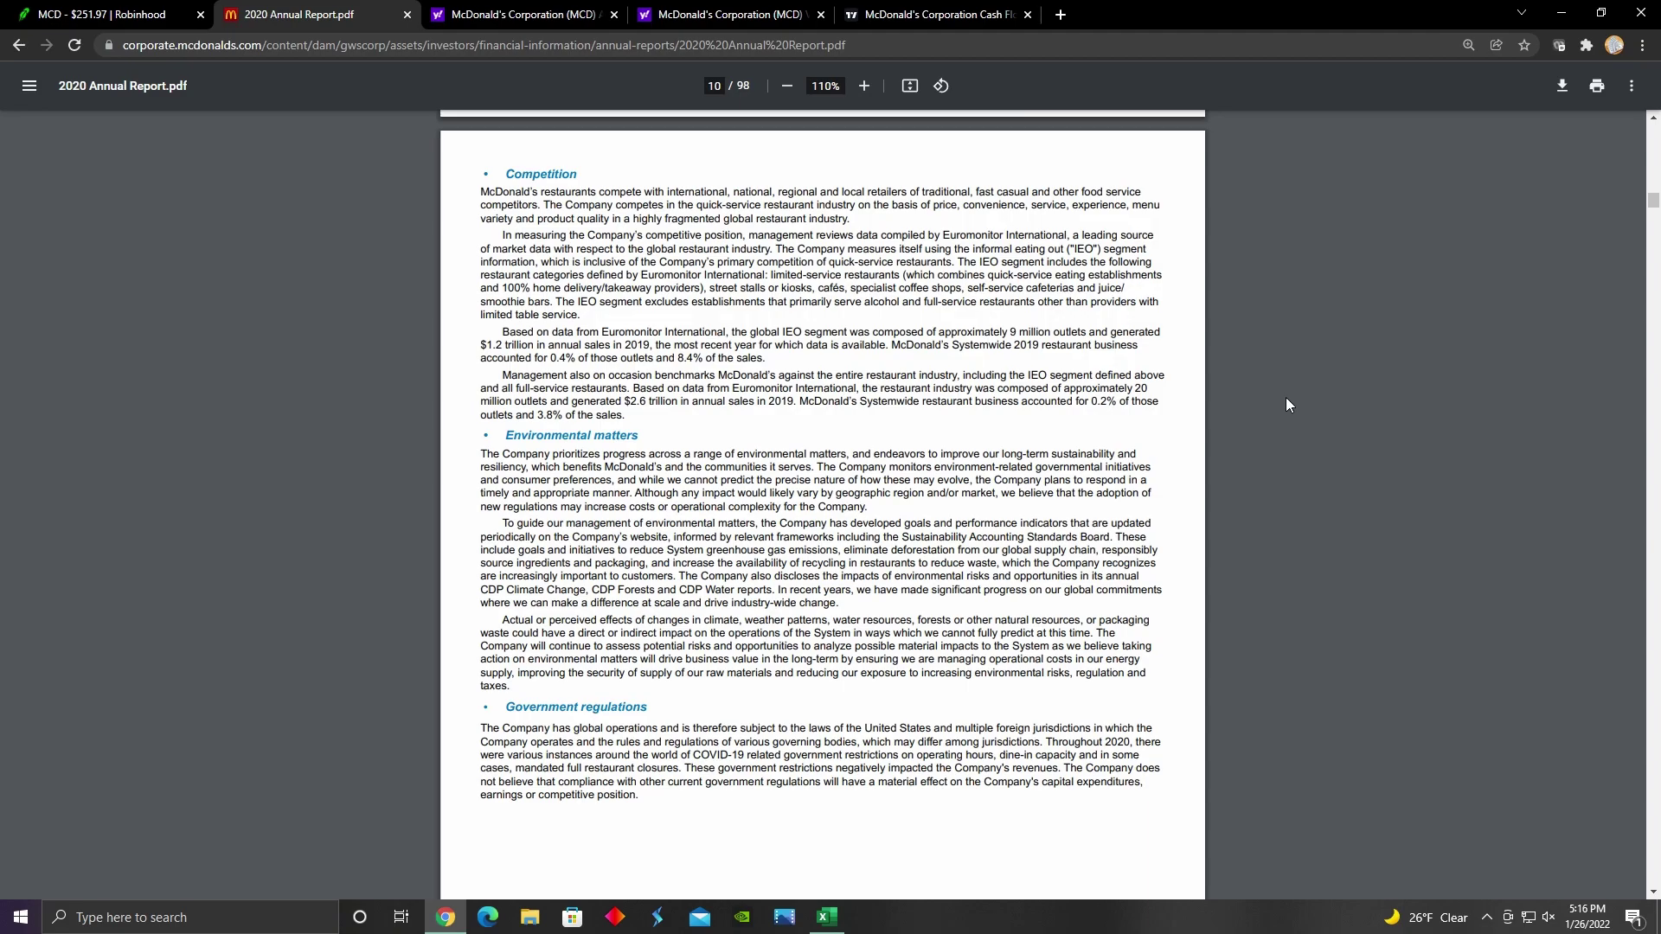
Scroll through pages 11–14 and settle on page 13's 2020 Financial Performance highlights
scroll(1194, 397, "down", 13)
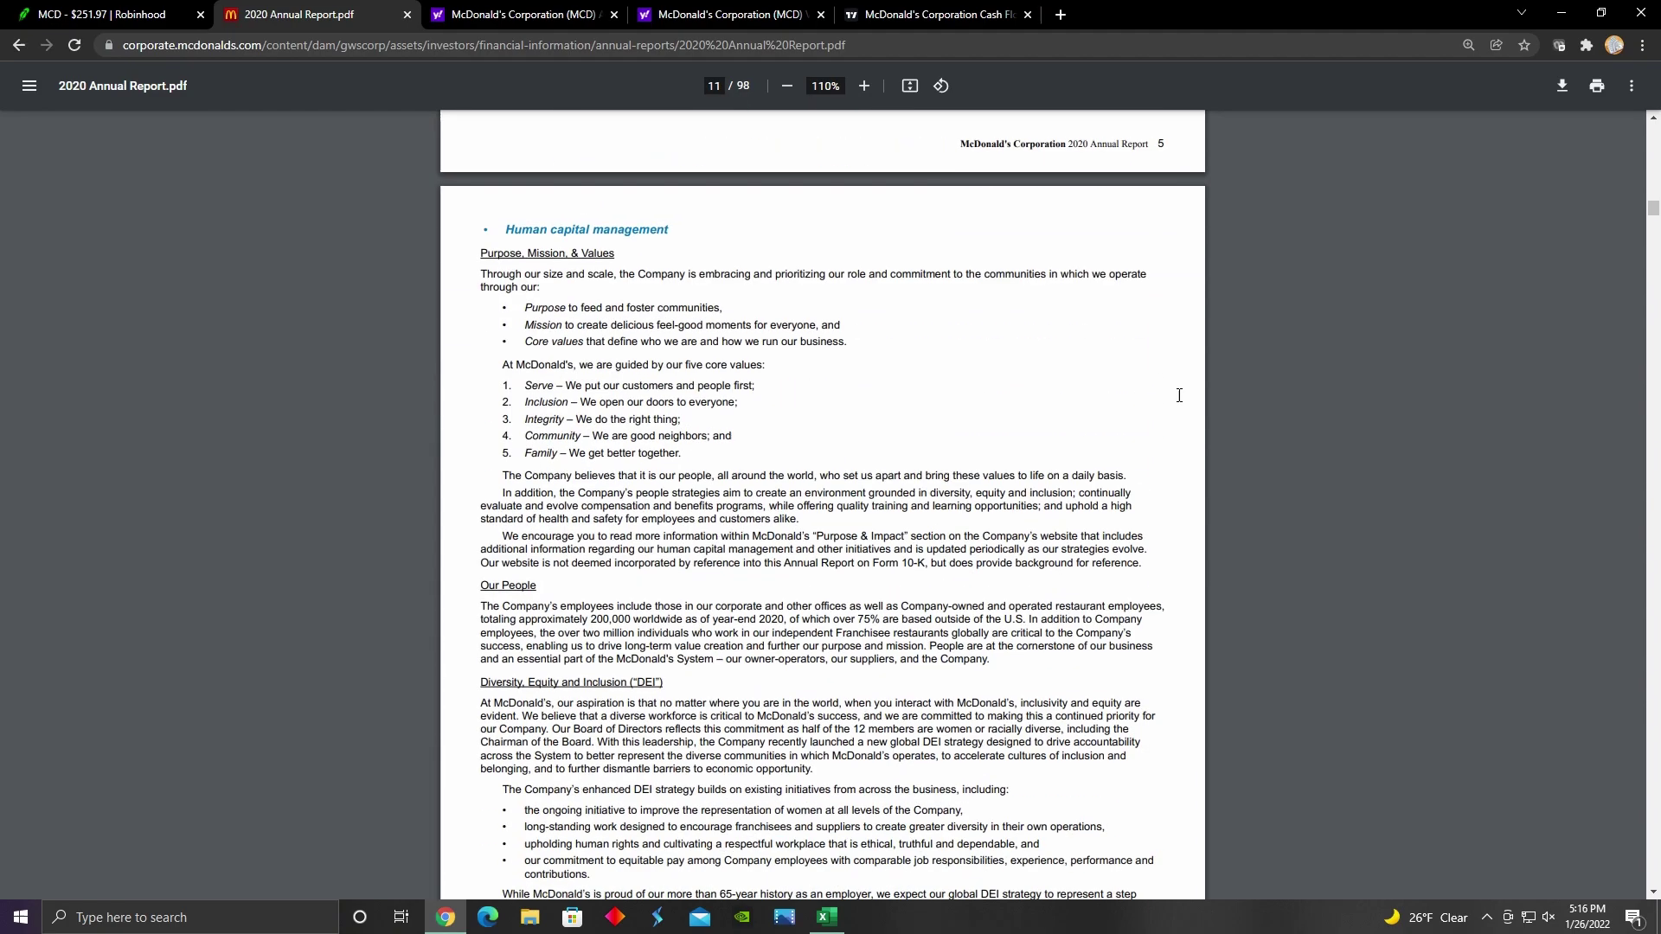
scroll(1178, 396, "down", 14)
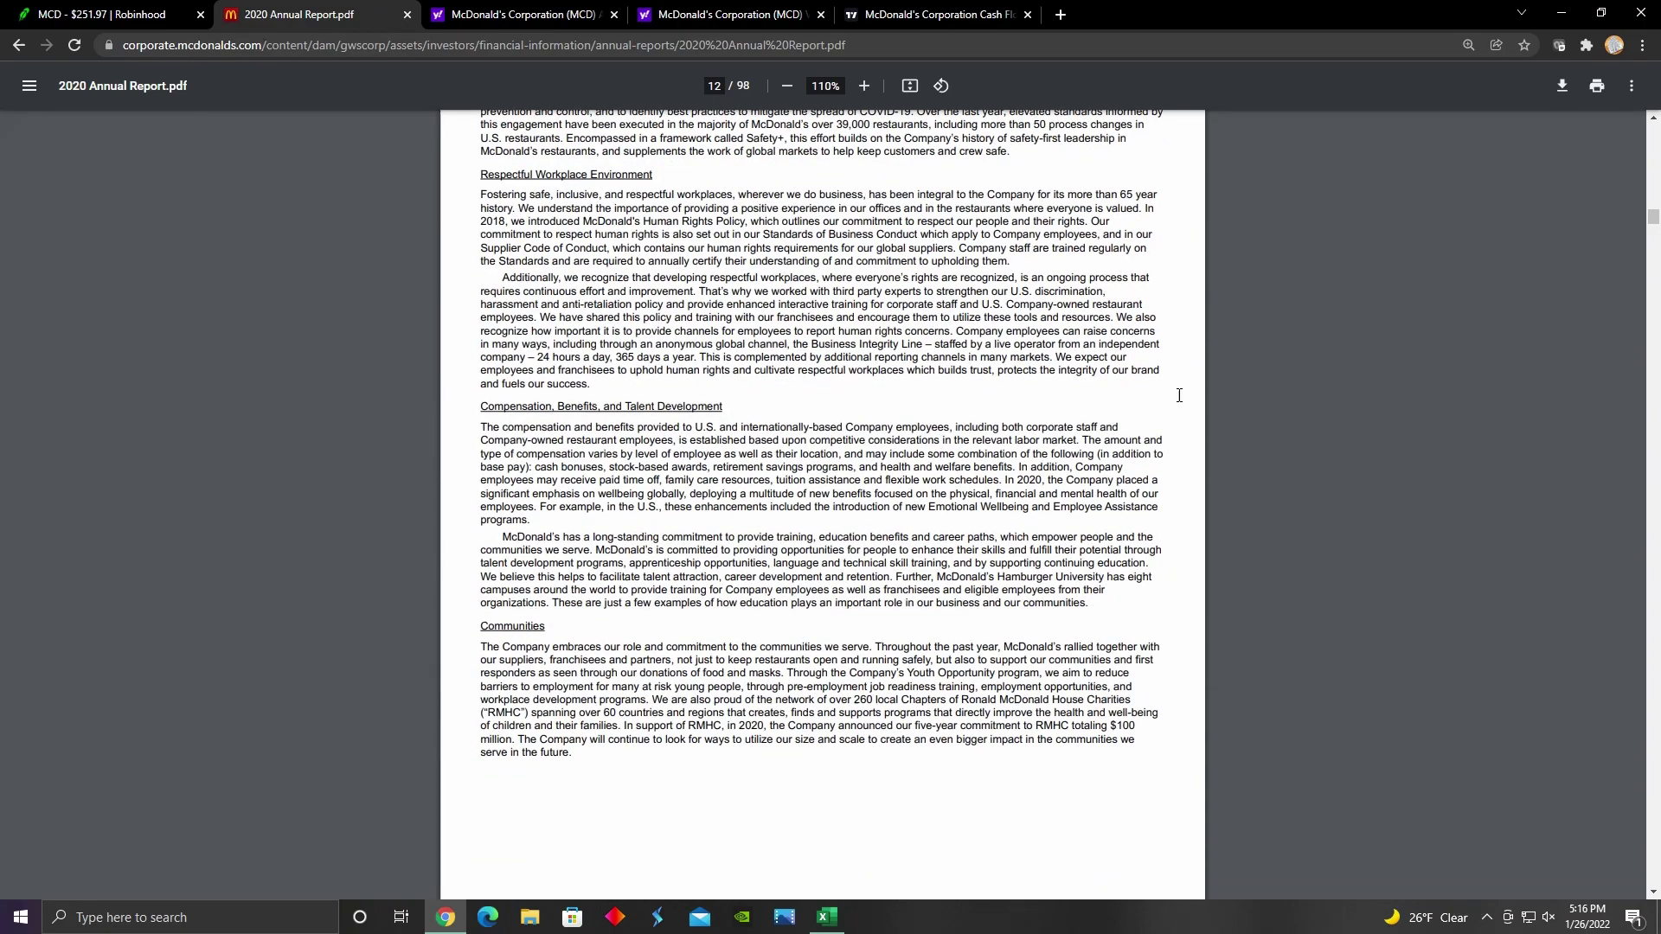
scroll(1179, 395, "down", 11)
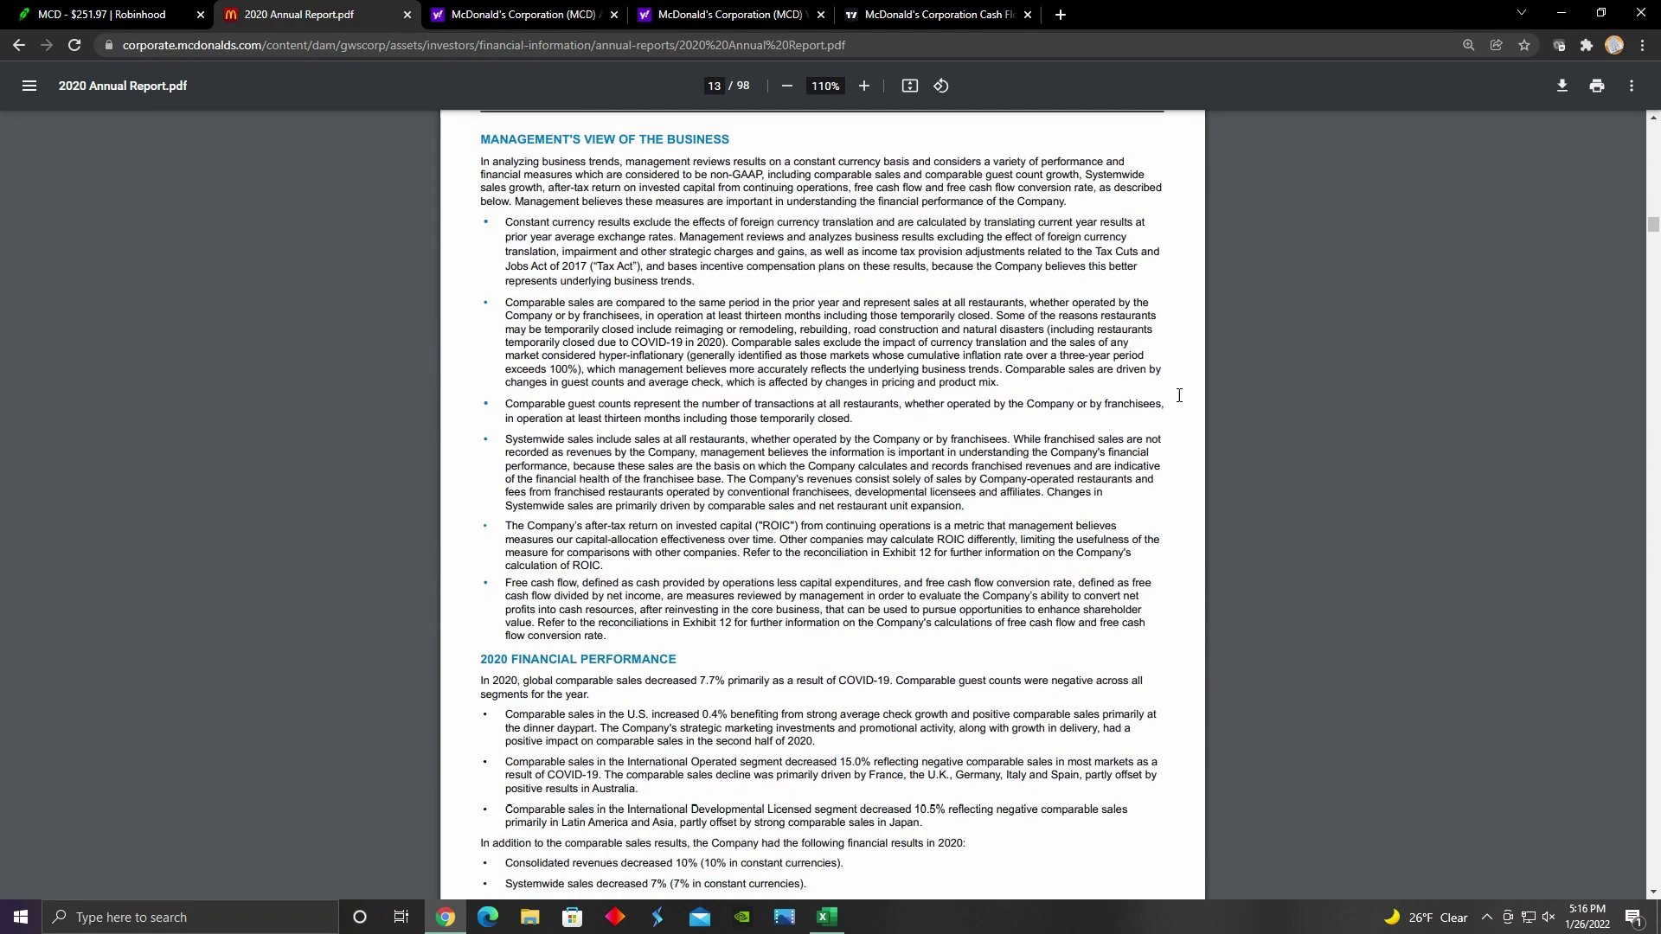
scroll(1179, 395, "down", 12)
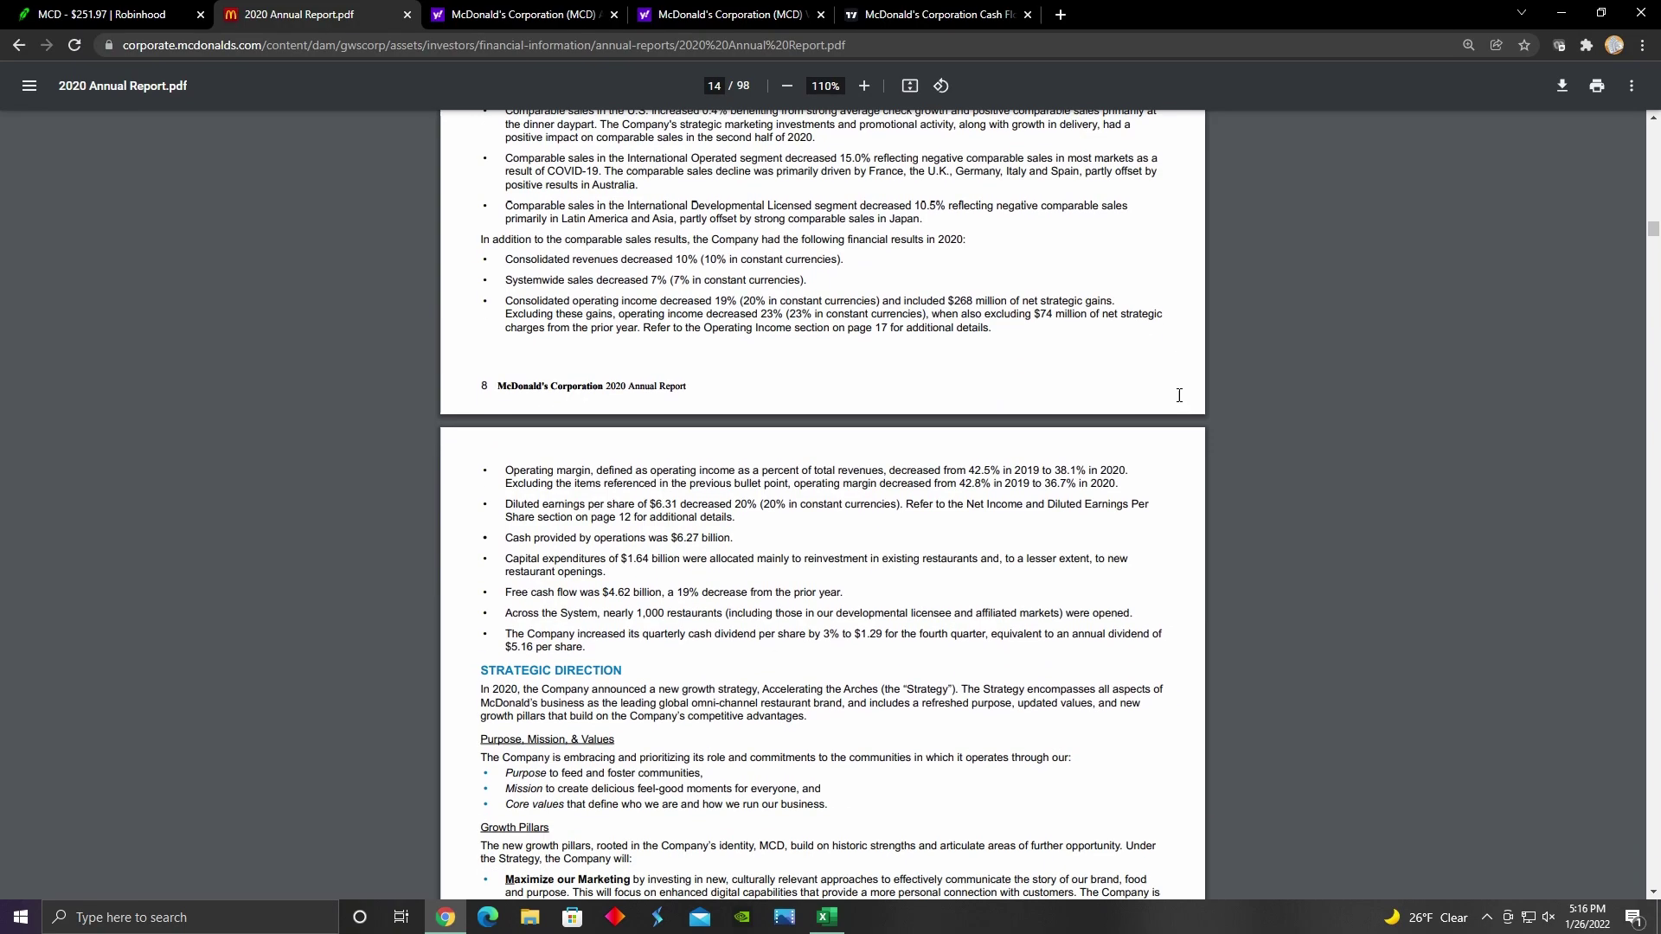
scroll(1179, 396, "down", 1)
scroll(1178, 395, "up", 2)
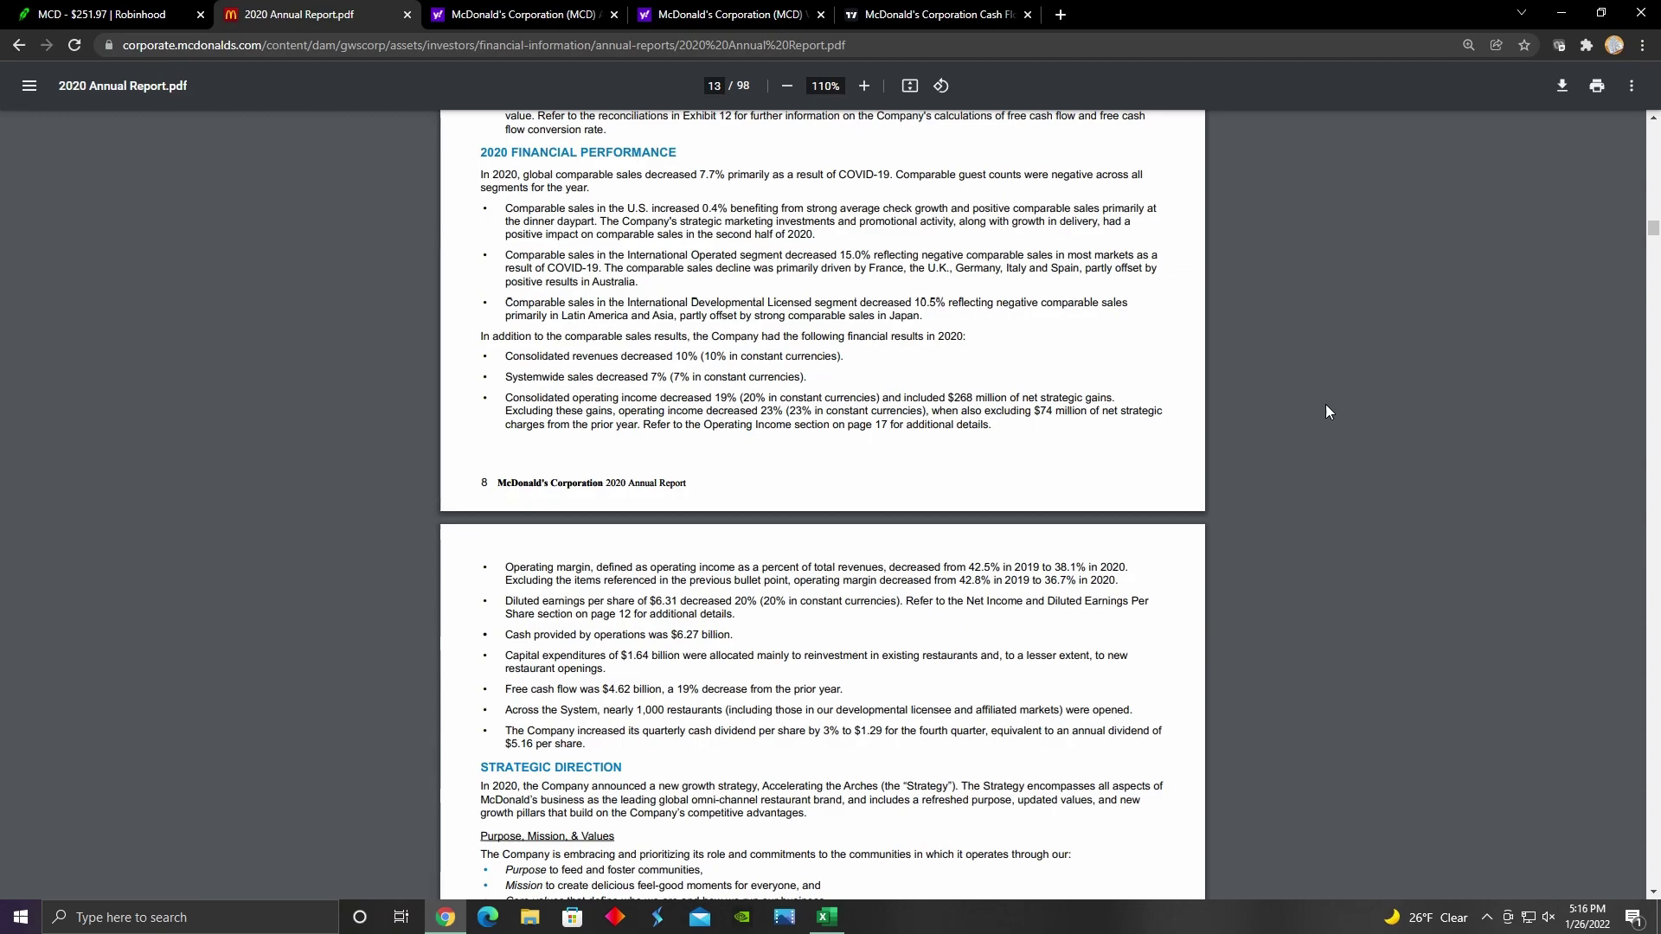
Jump to page 31 to view the Selected Financial Data five-year summary
left_click(715, 86)
type("31")
key("Return")
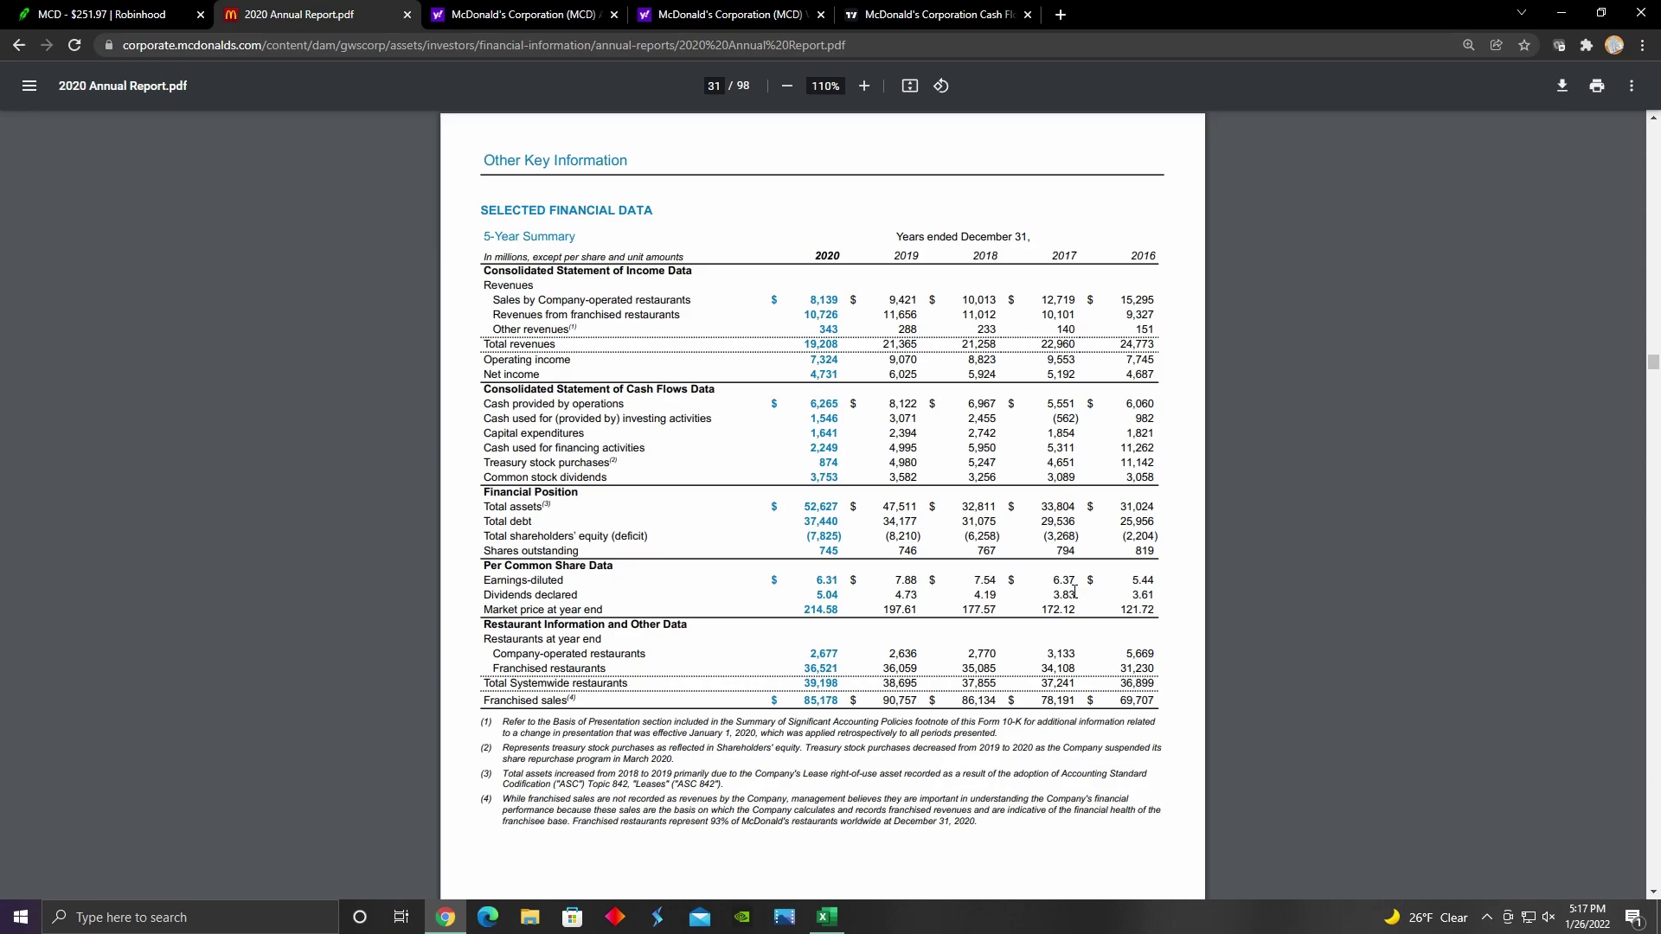
View McDonald's 5-year and then 1-year price charts on Robinhood, then return to the report
left_click(122, 17)
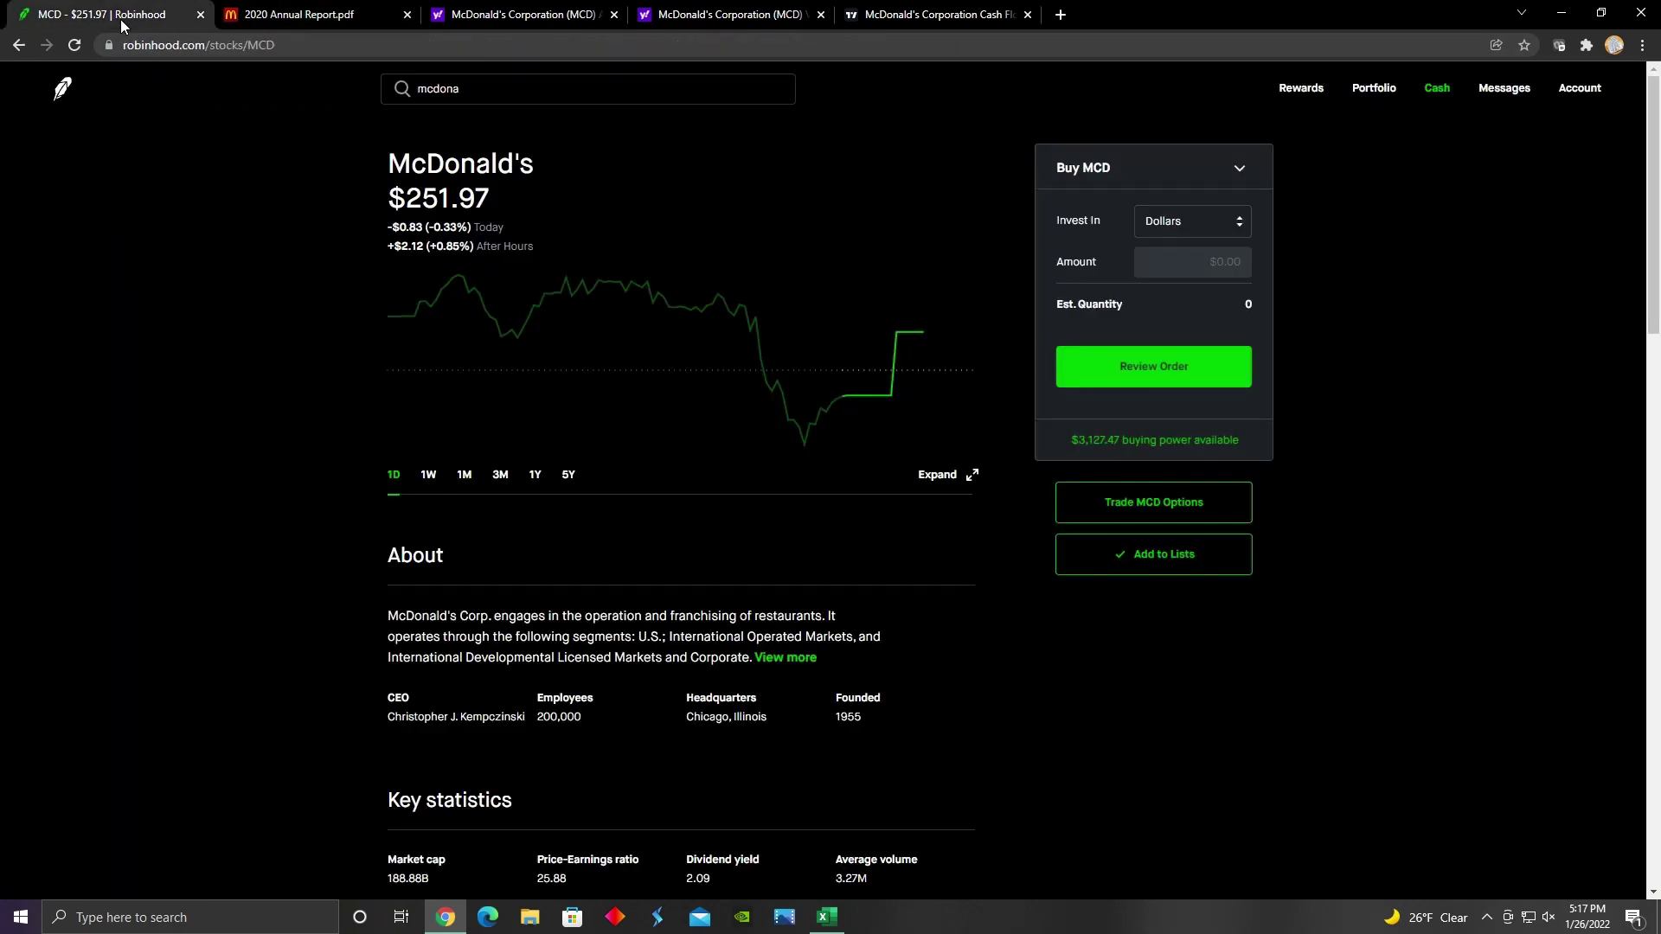
left_click(571, 476)
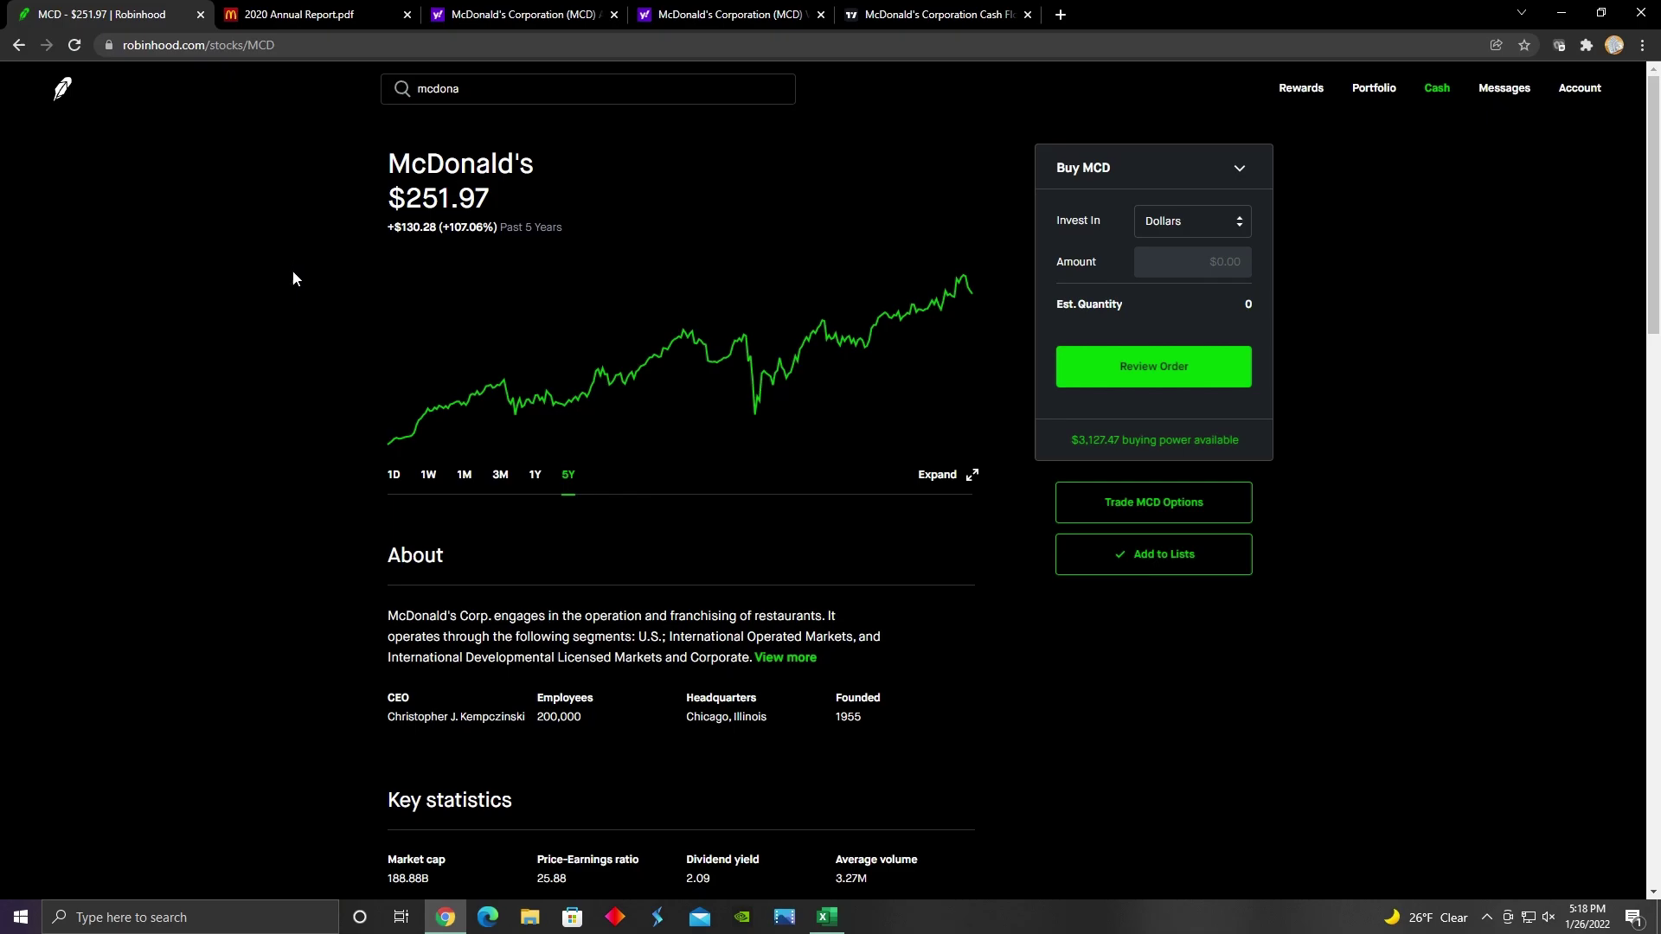
left_click(548, 493)
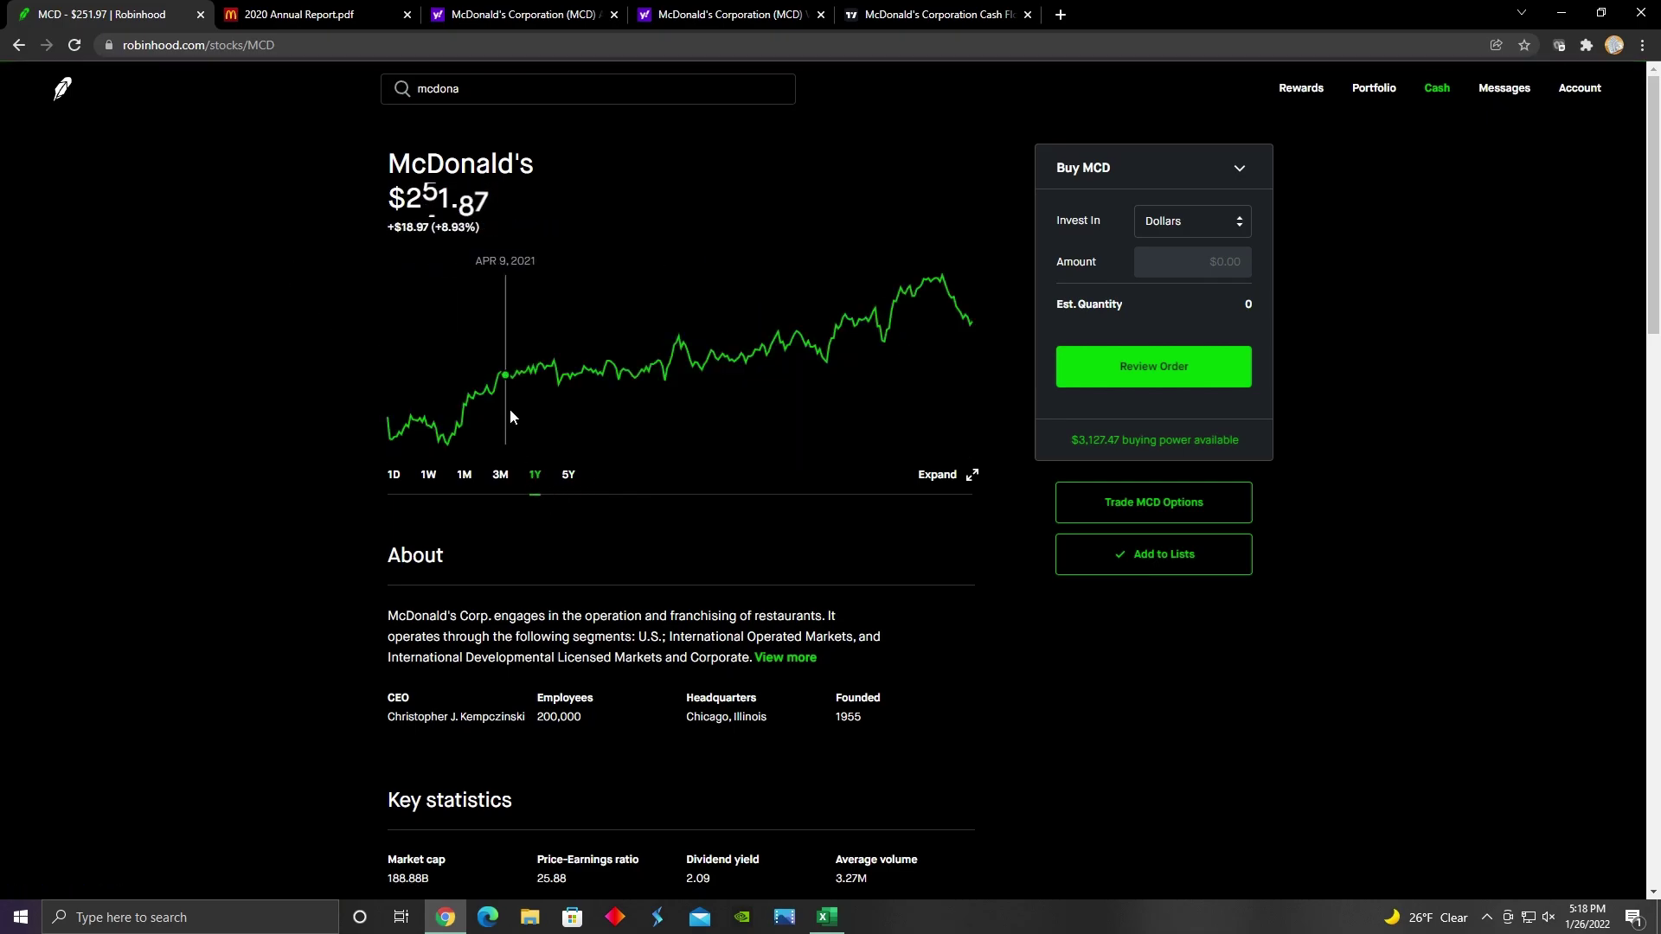
left_click(288, 10)
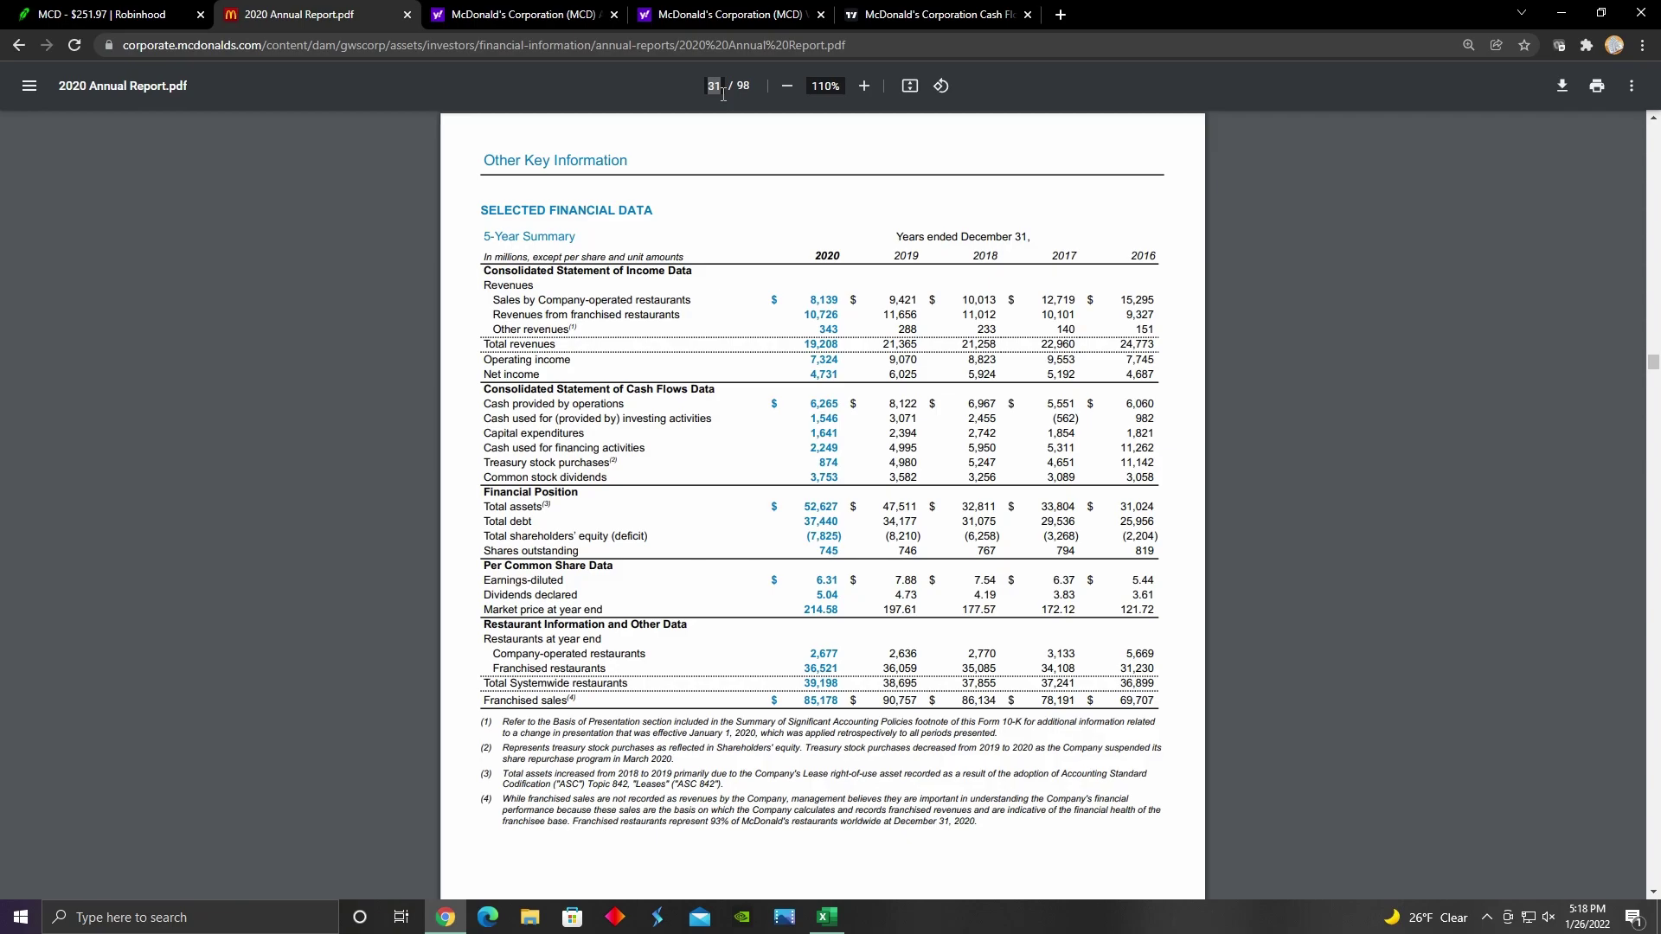
Go to page 43's income statement and highlight the 2020 total revenues of 19,207.8
type("43")
key("Return")
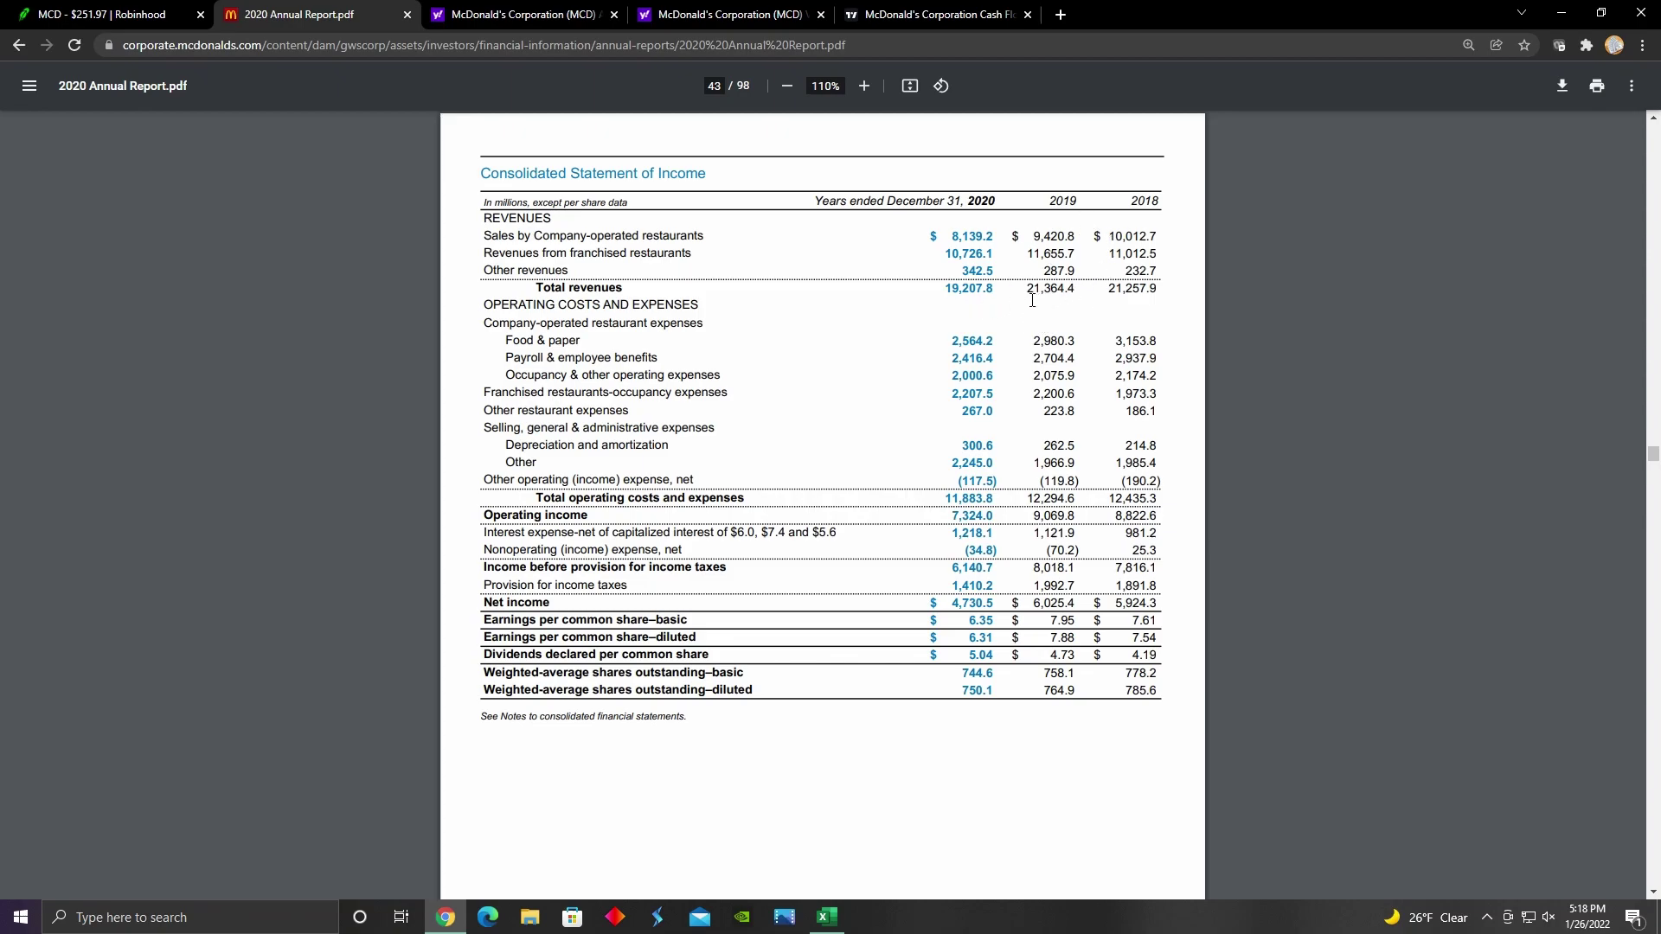
left_click_drag(946, 291, 999, 294)
left_click(1003, 347)
Zoom page 45's Consolidated Balance Sheet to 150% and scroll to the debt and equity rows
scroll(994, 624, "down", 10)
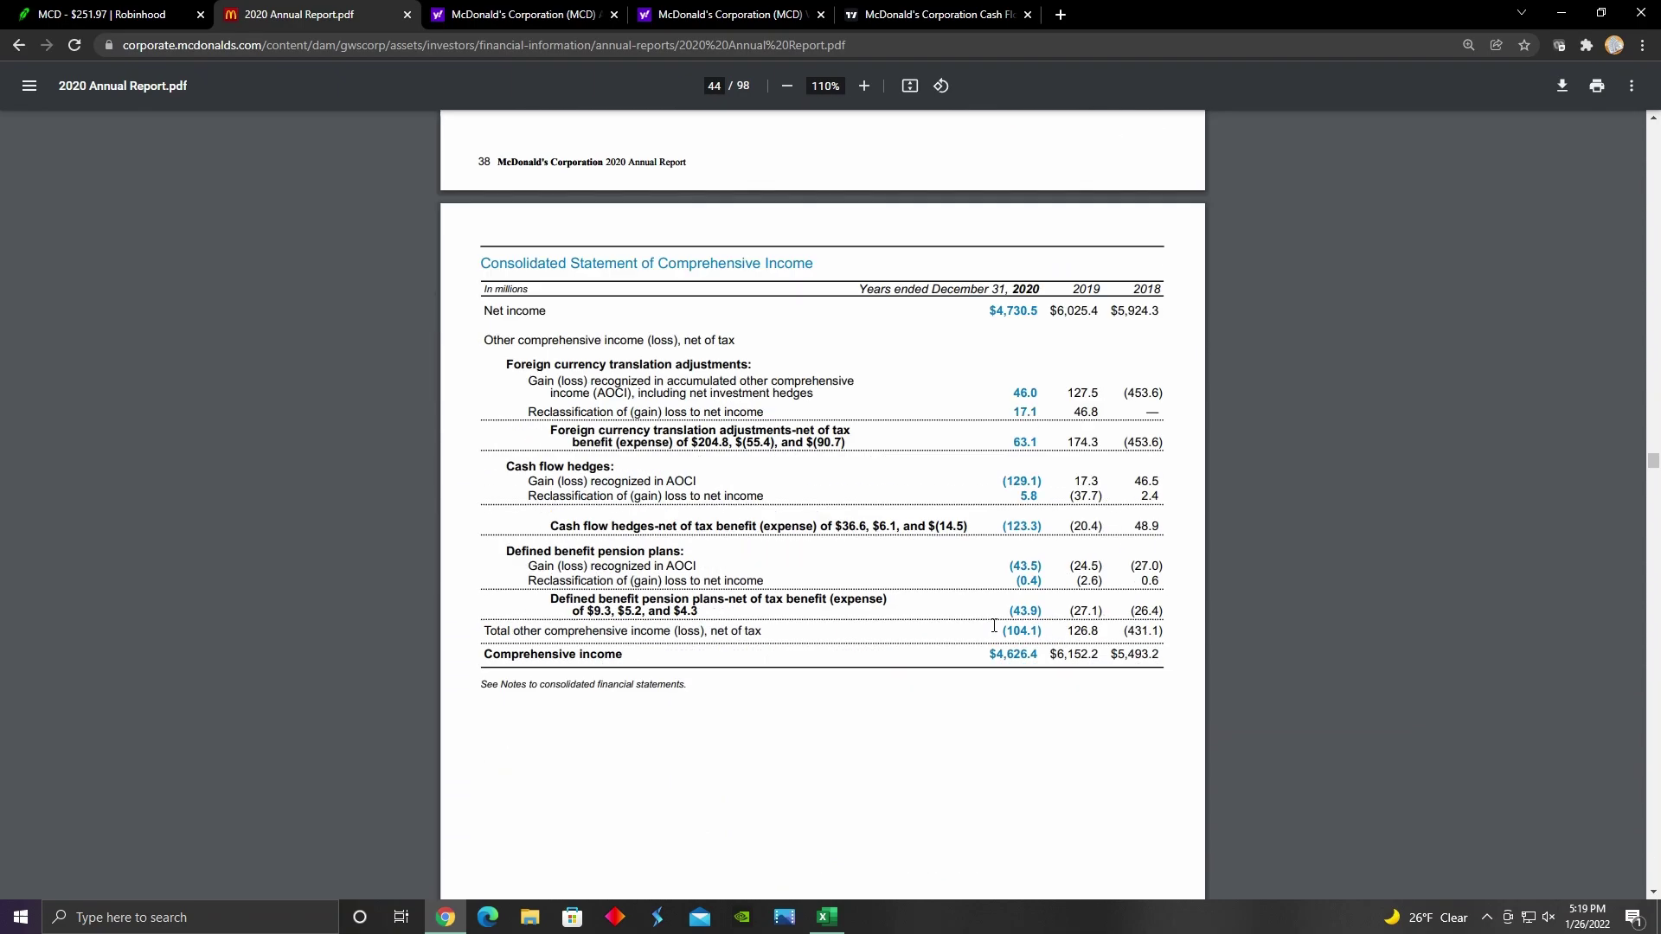
scroll(994, 624, "down", 12)
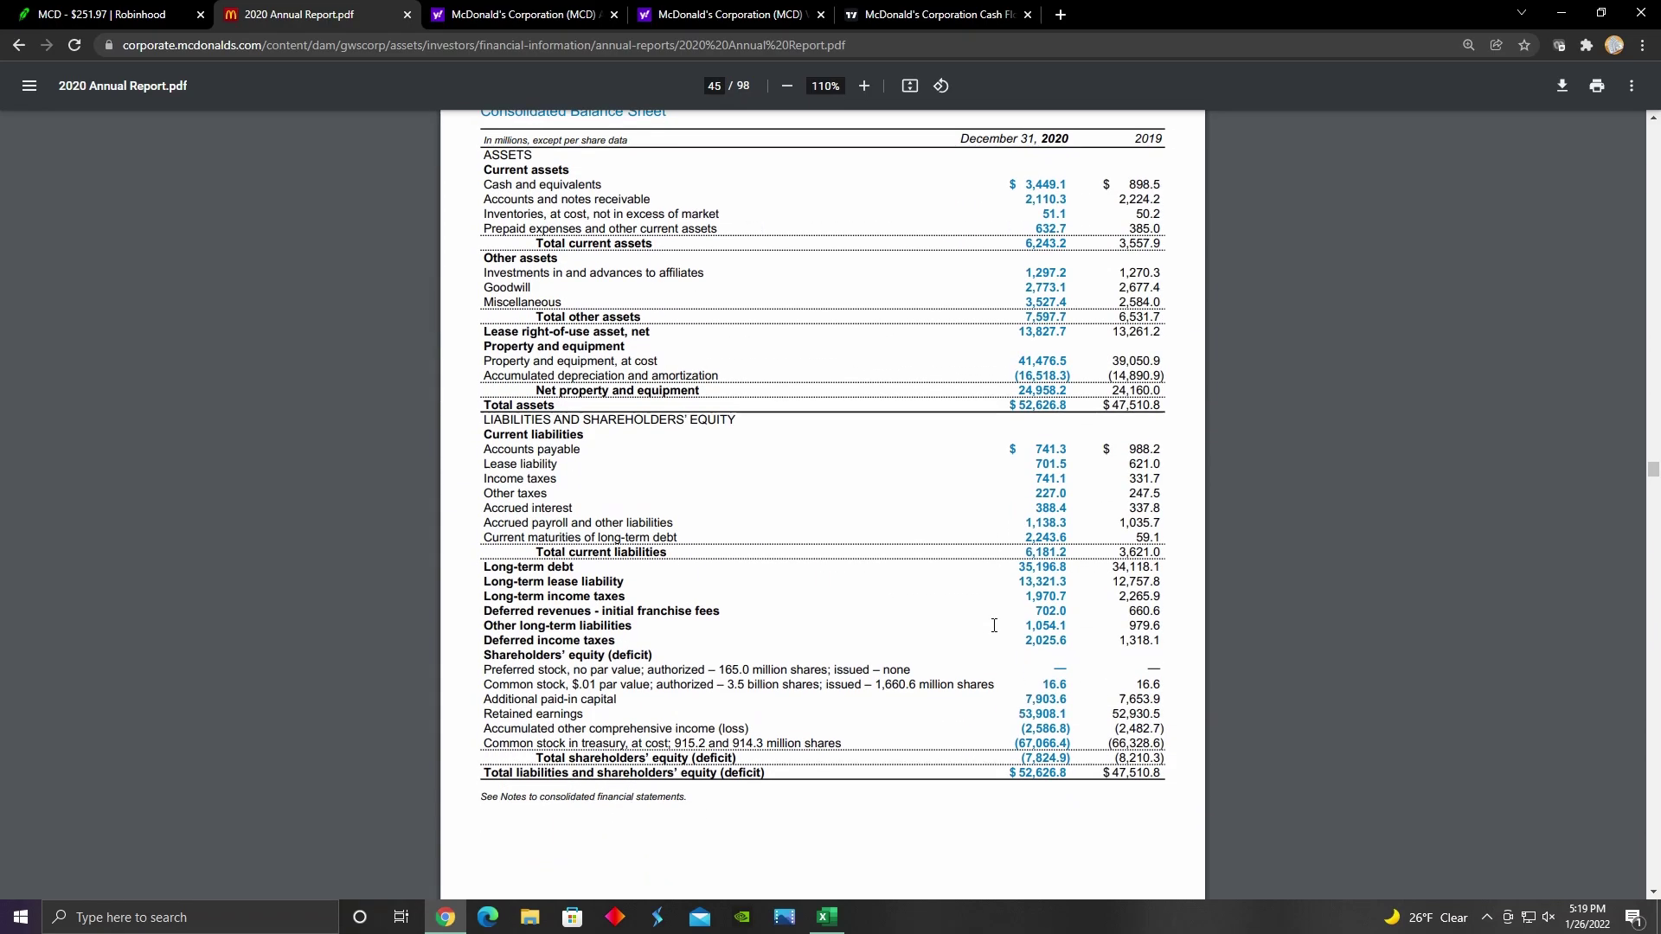
scroll(994, 625, "up", 1)
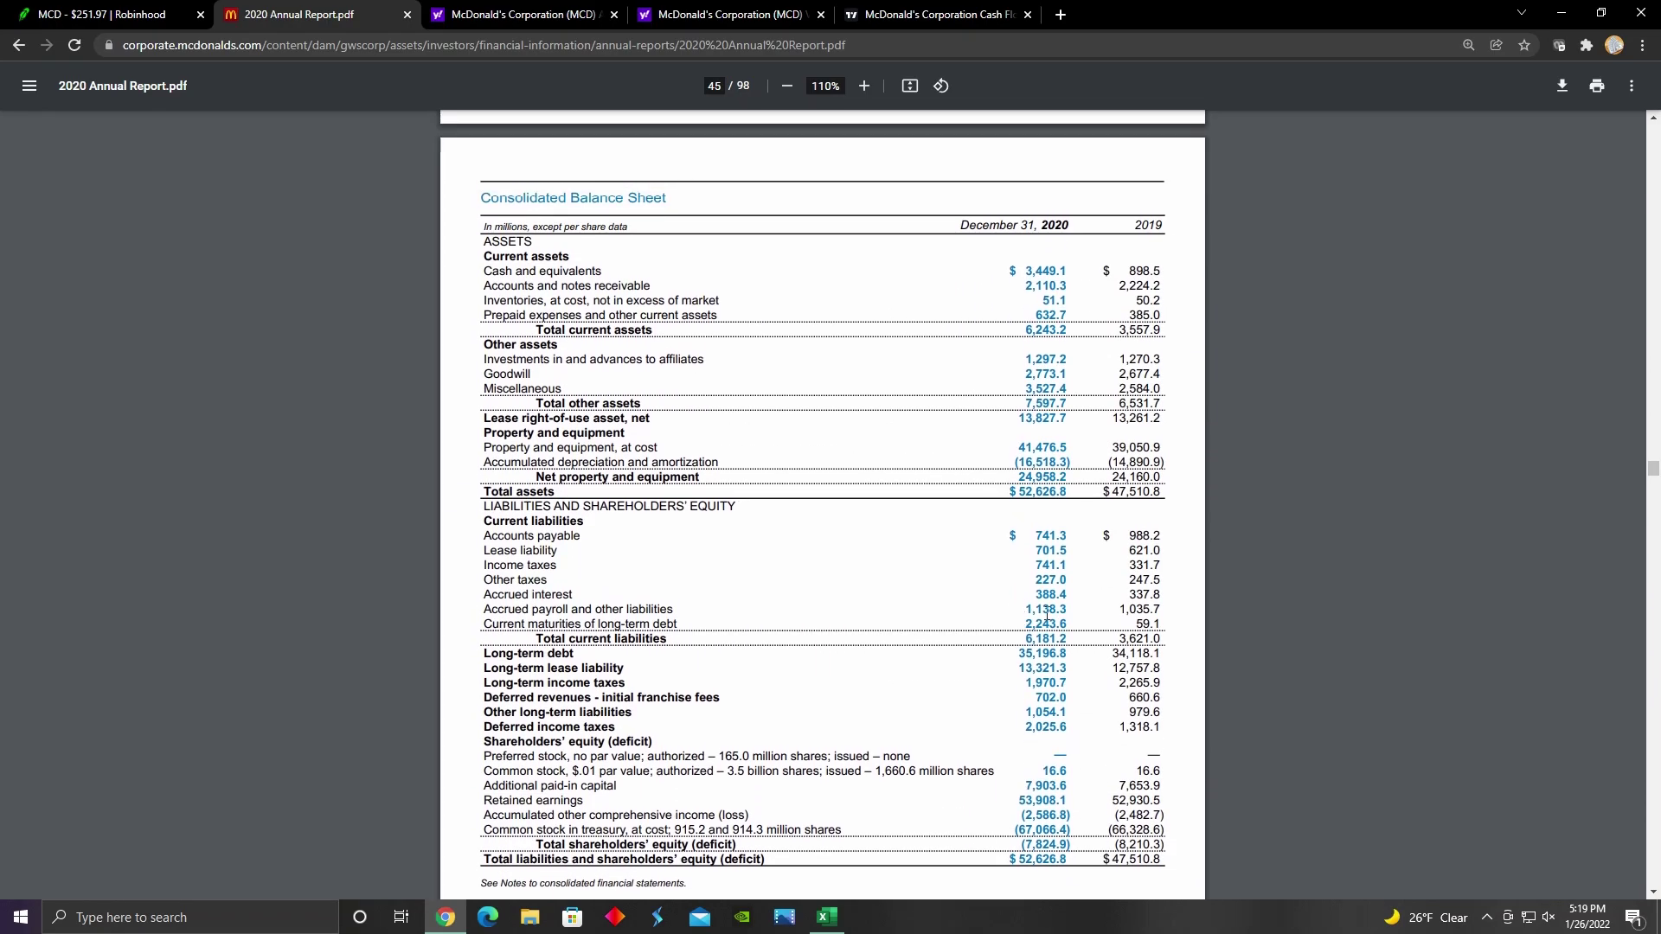
left_click(865, 86)
left_click(864, 85)
scroll(987, 338, "down", 1)
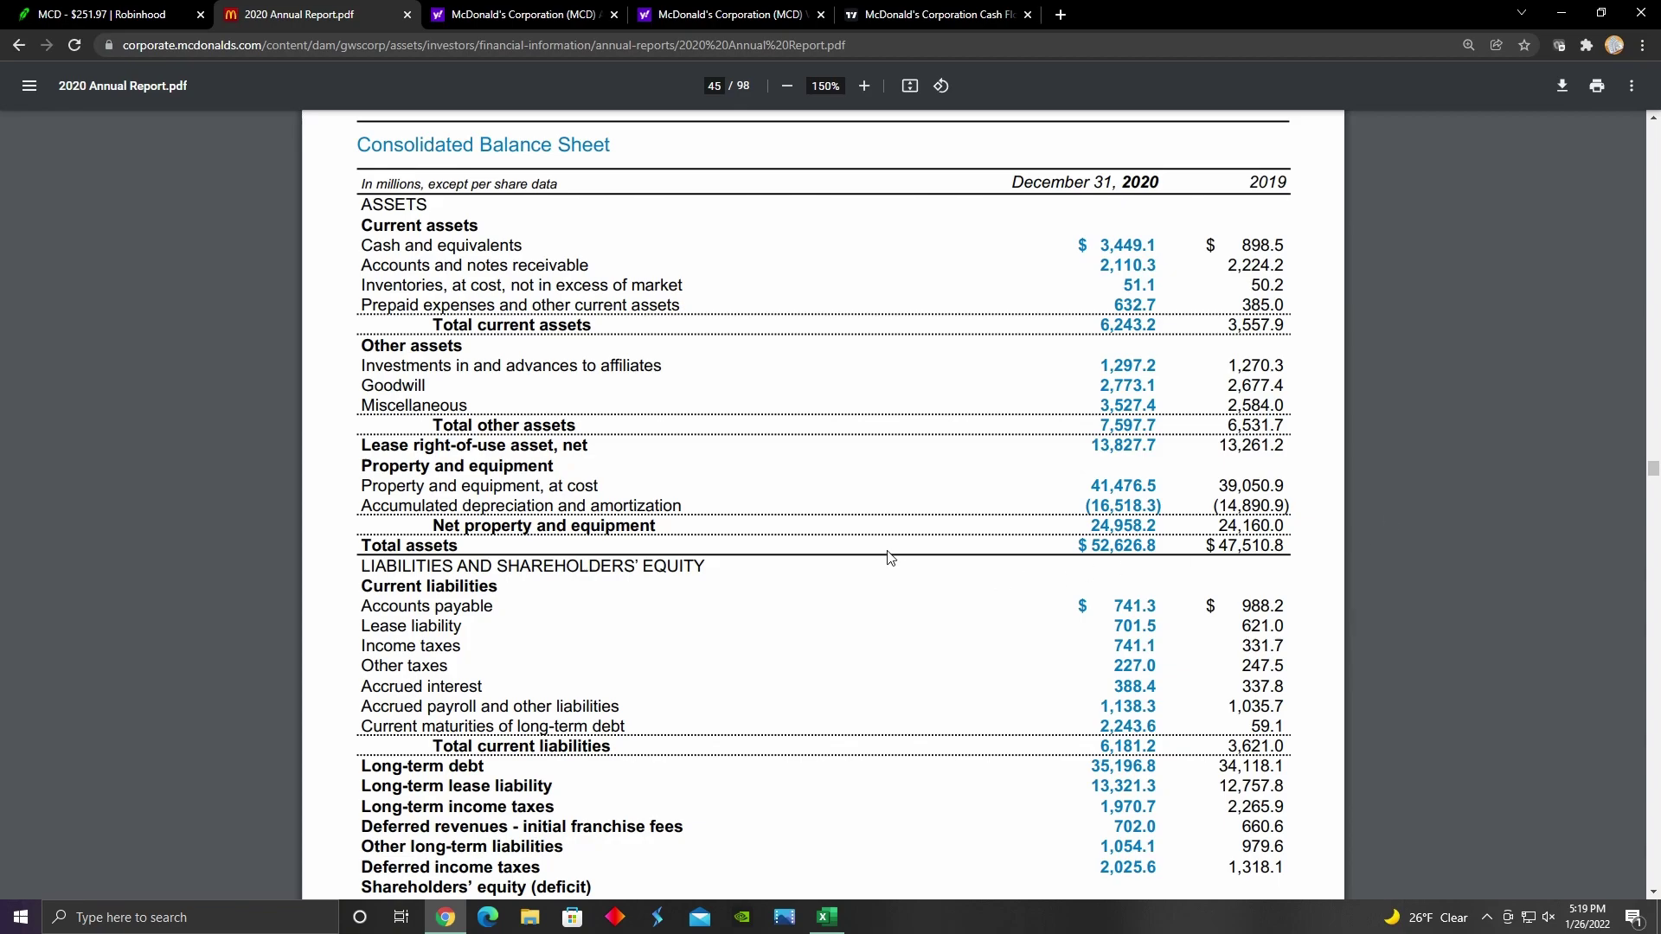
scroll(1120, 585, "down", 3)
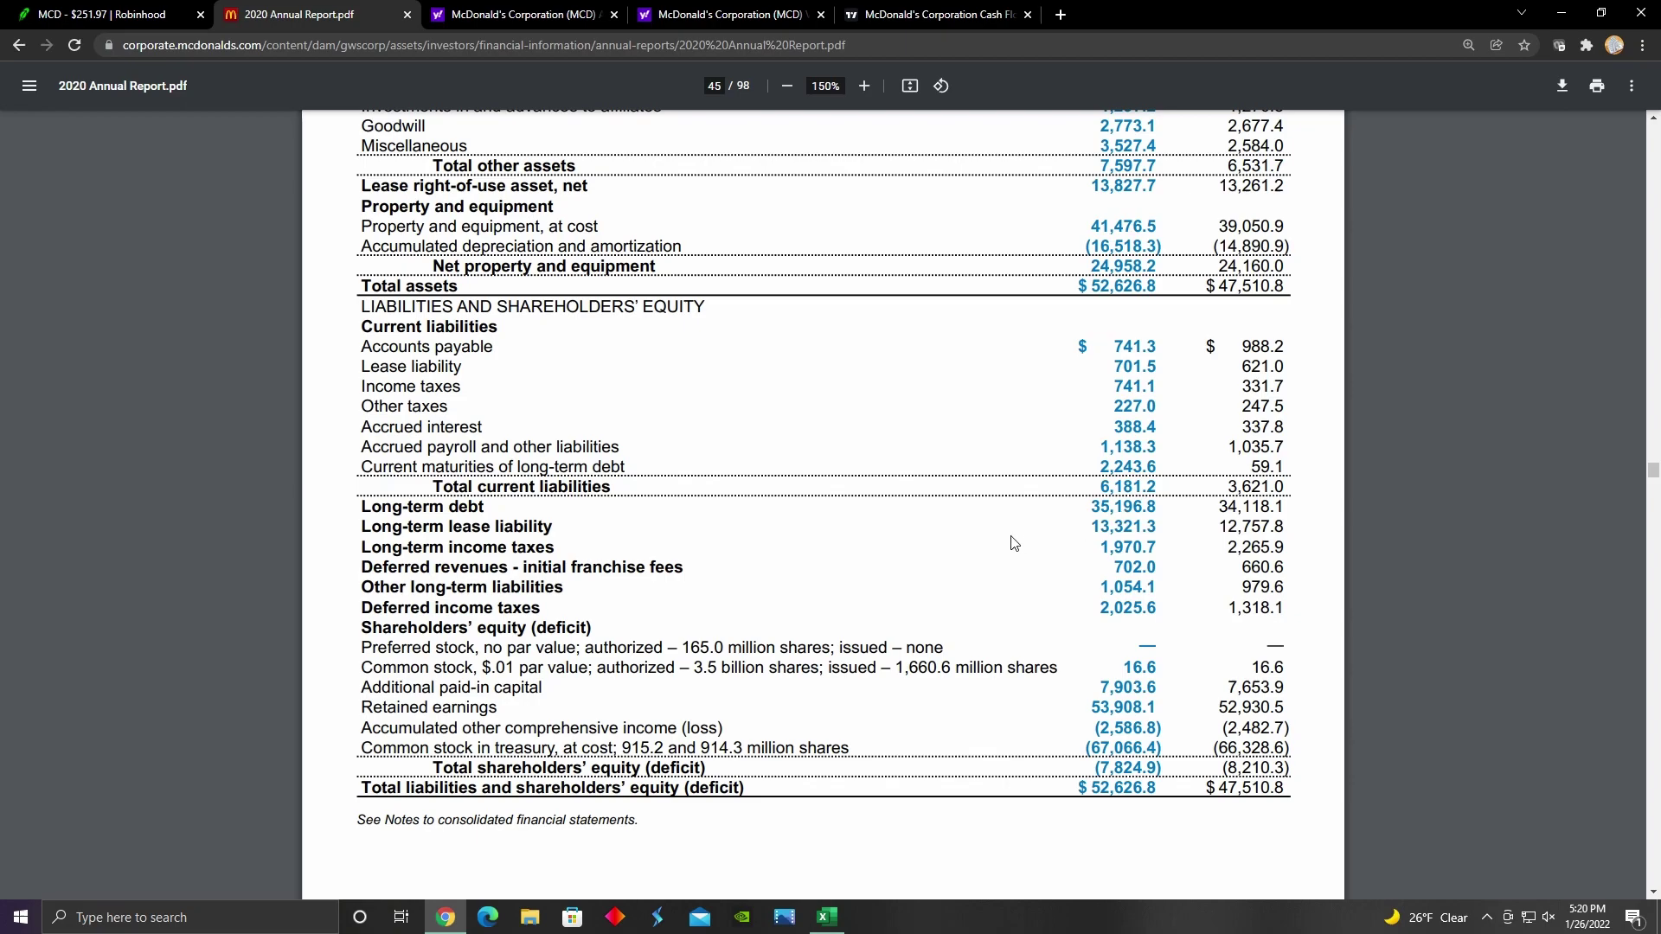
left_click(152, 12)
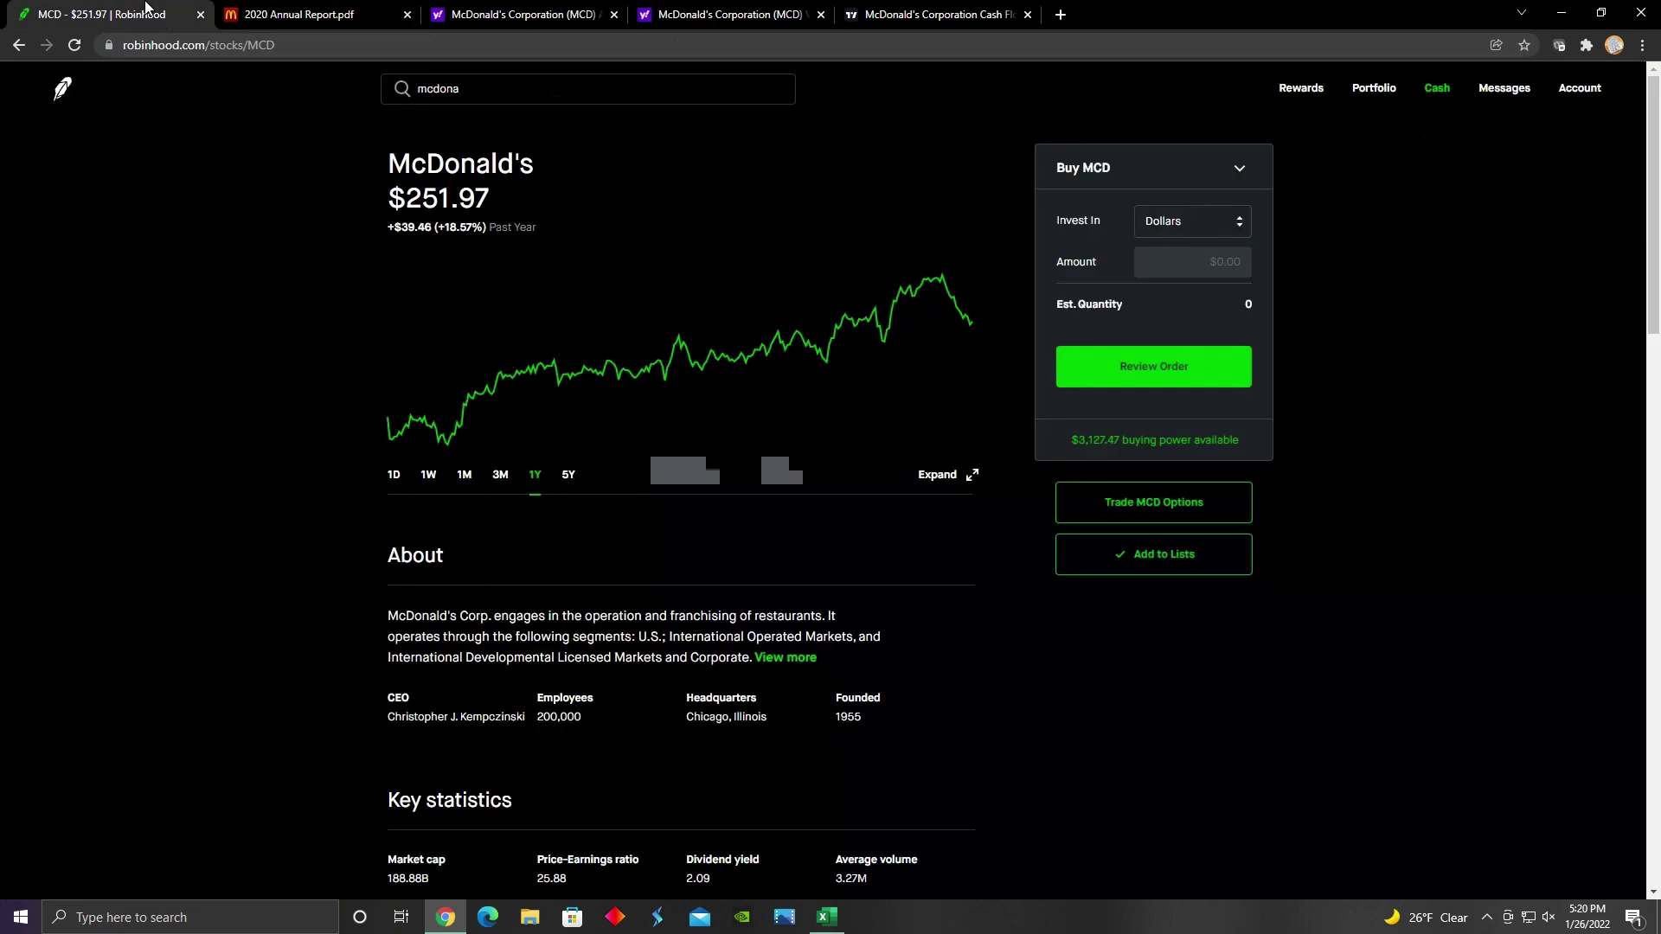
left_click(283, 10)
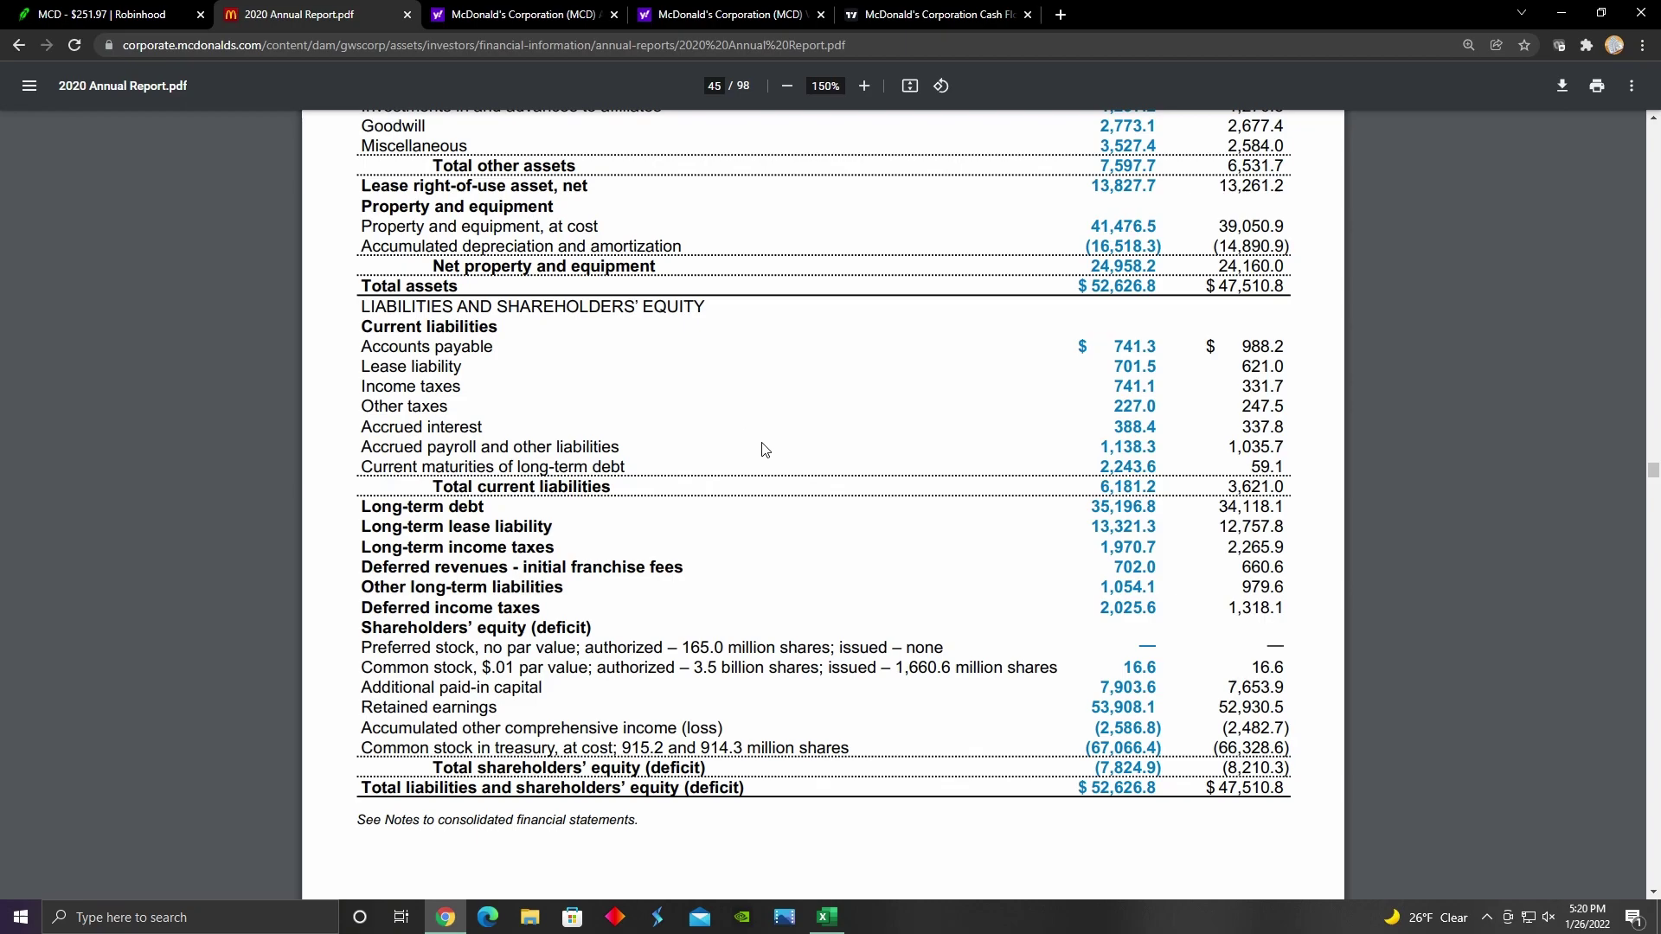
Scroll through page 46's cash flow statement (operating cash 6,265.2, capex 1,640.8) to the supplemental disclosures
scroll(765, 450, "down", 12)
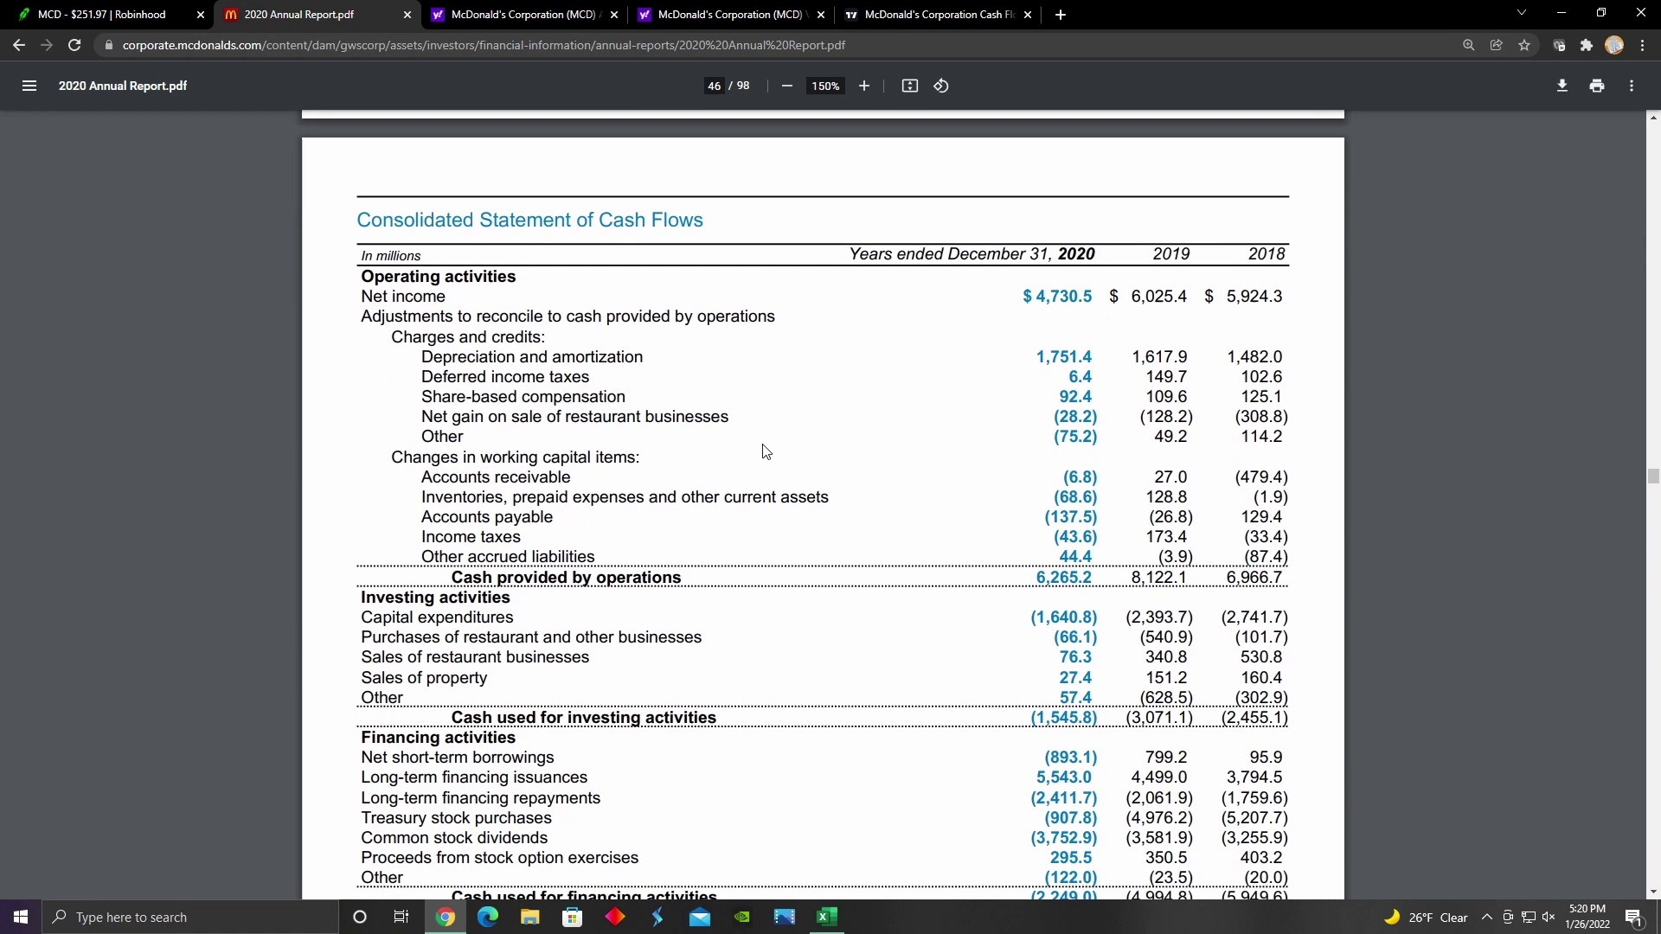
scroll(569, 502, "down", 1)
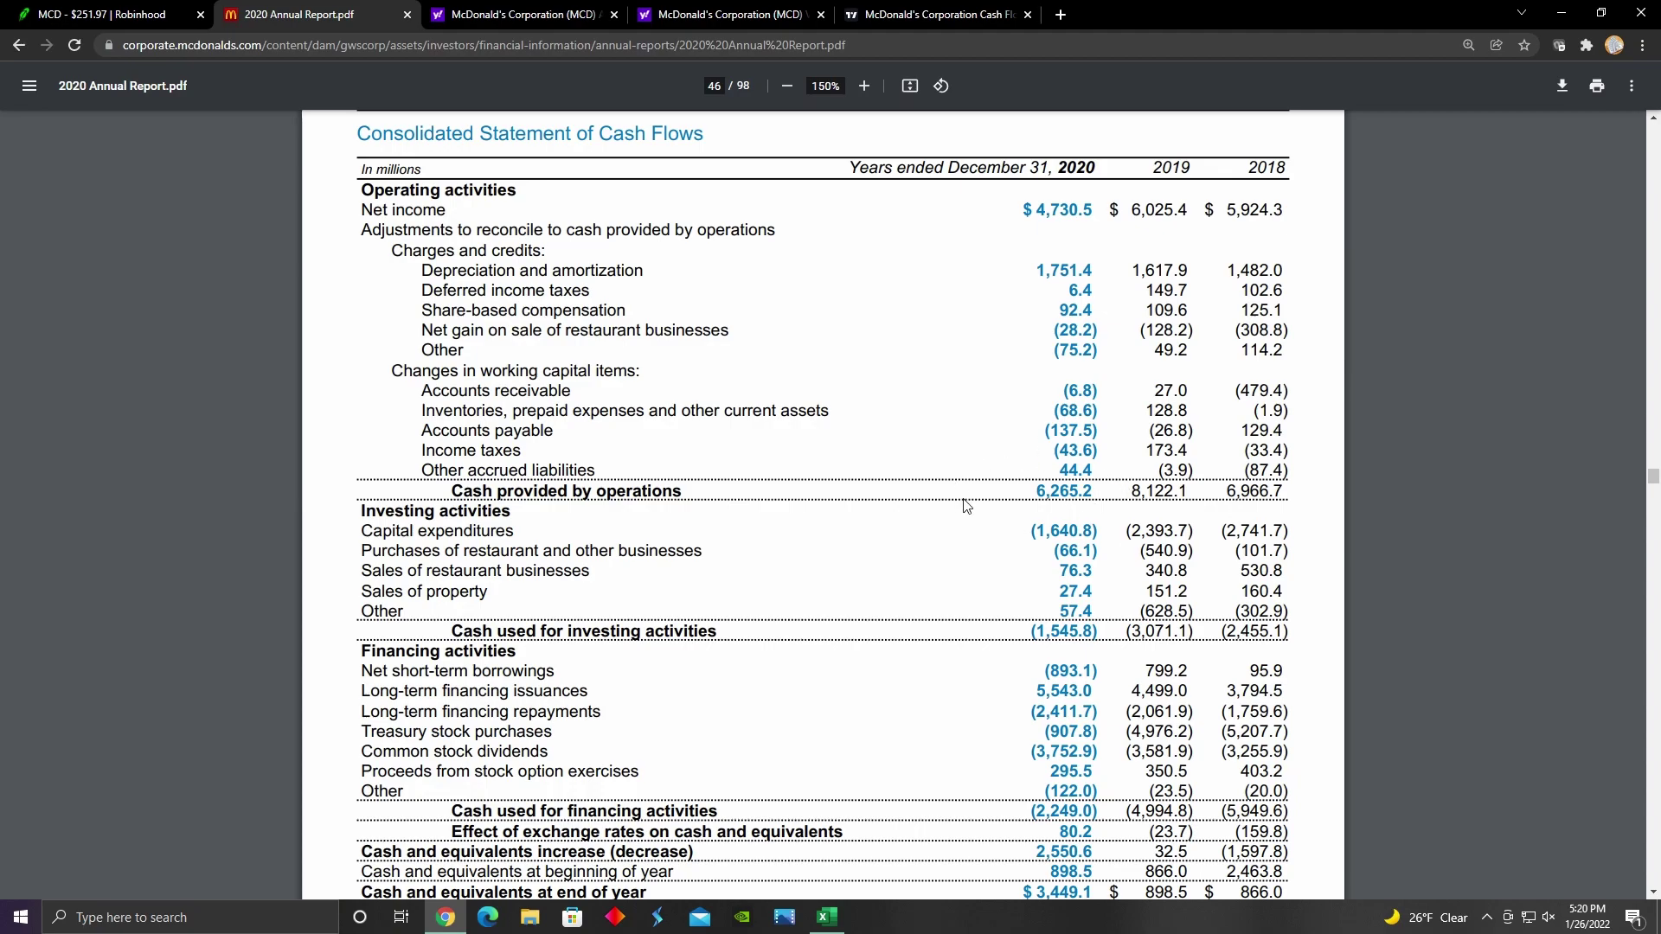
scroll(967, 503, "down", 1)
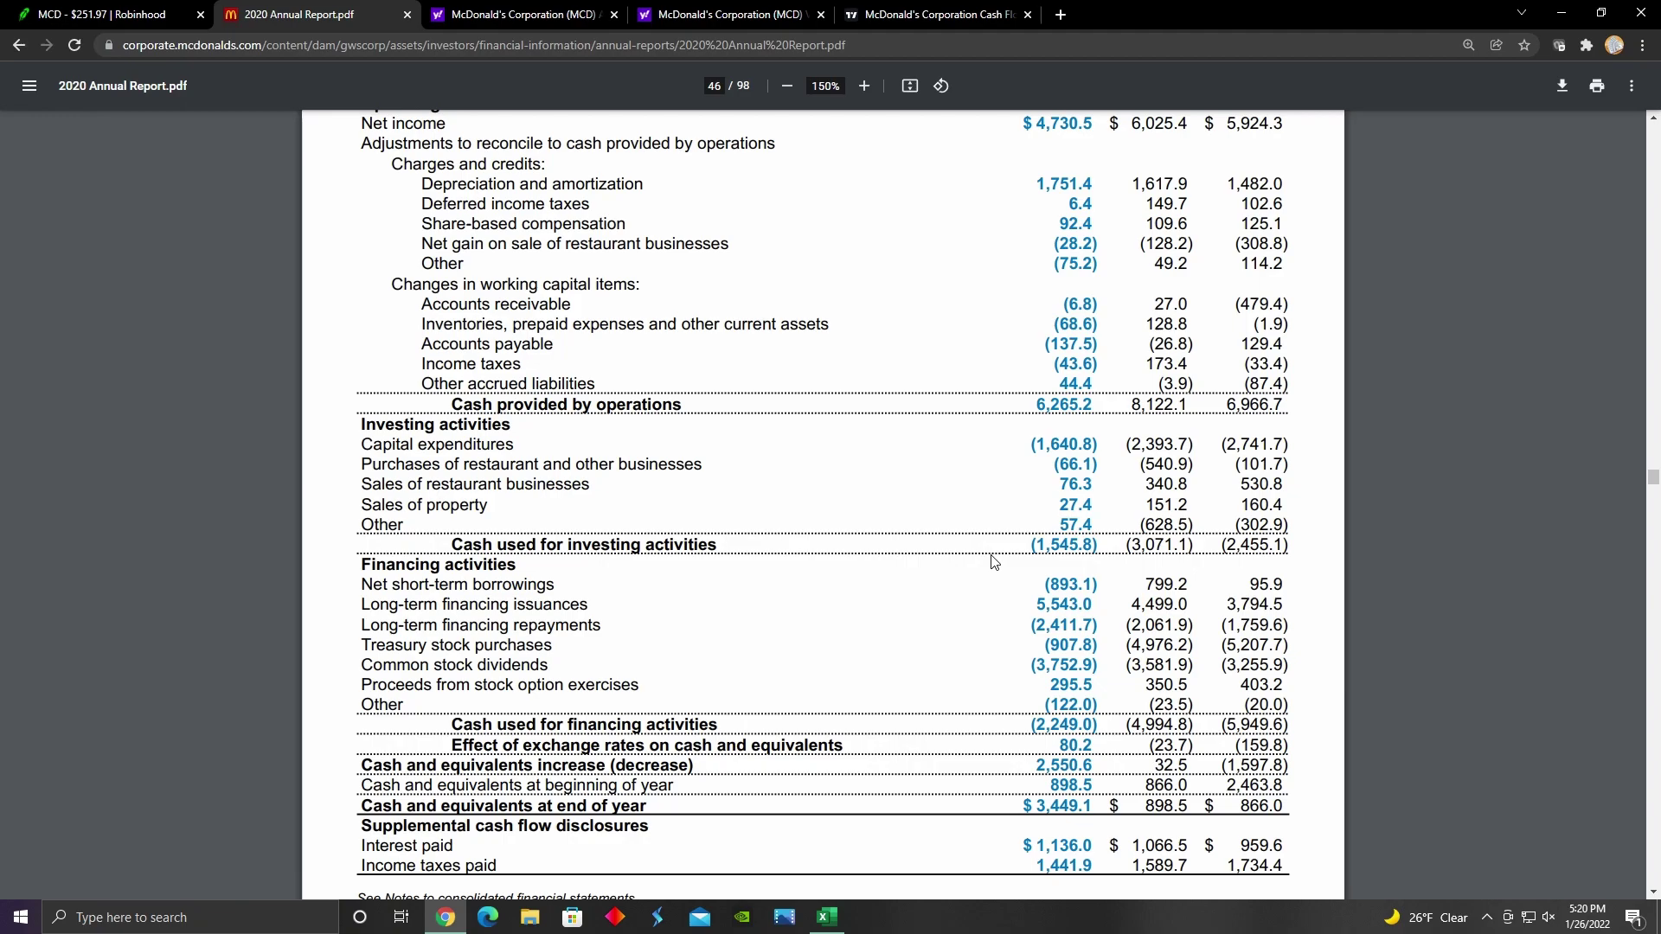
scroll(994, 564, "down", 1)
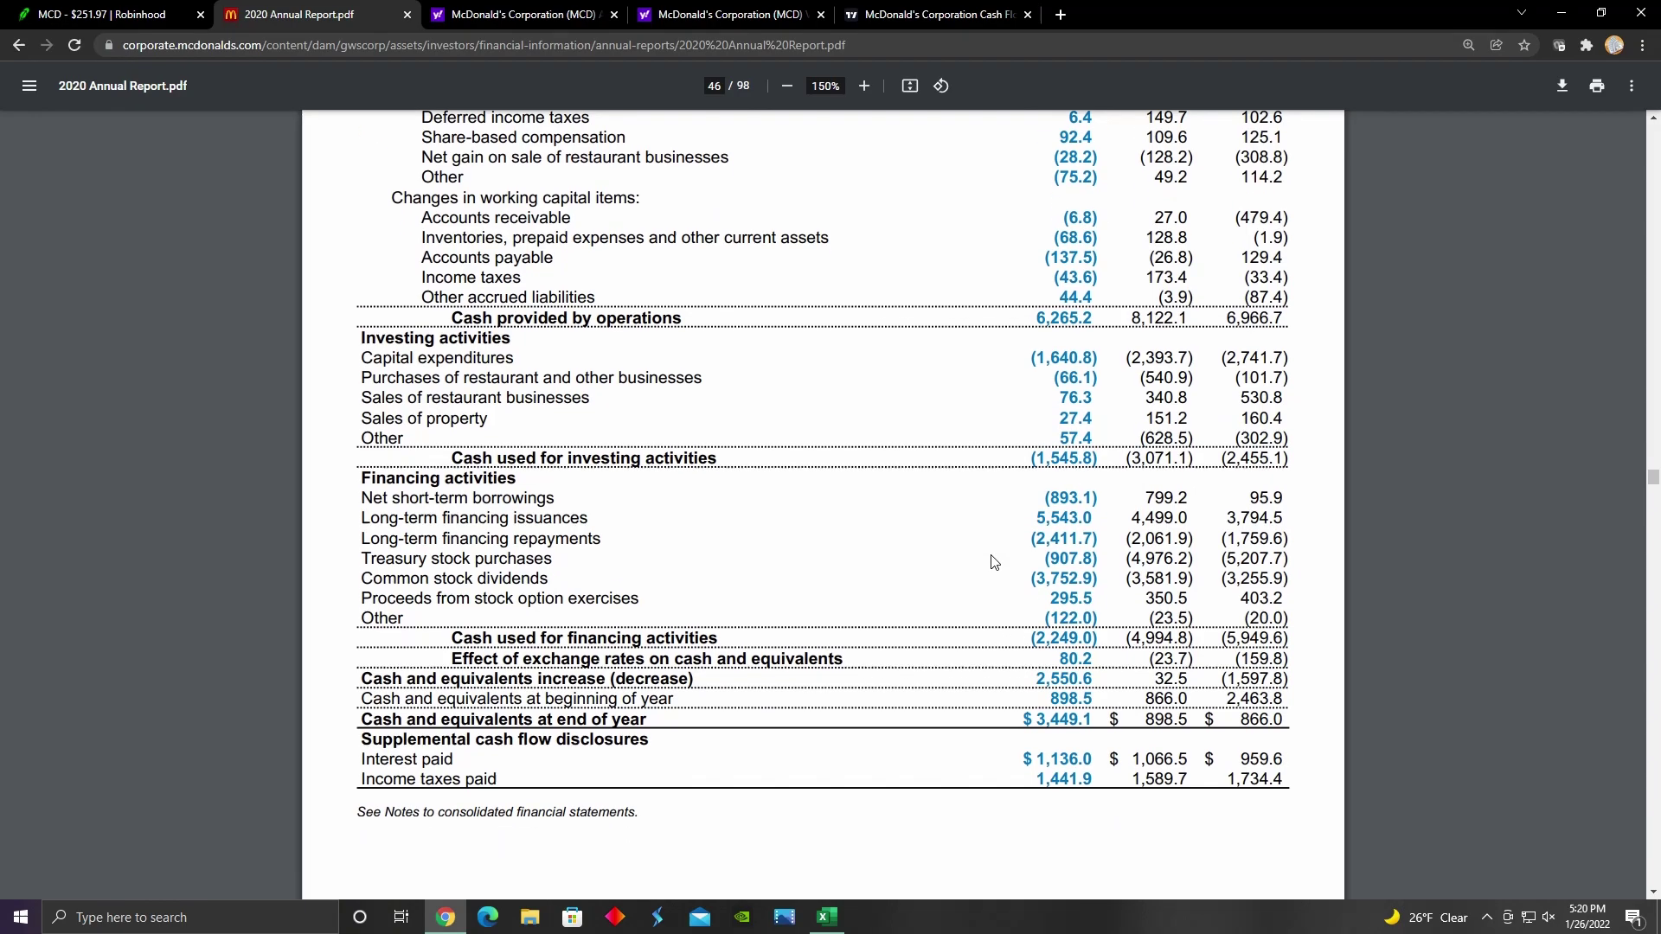
scroll(994, 563, "down", 1)
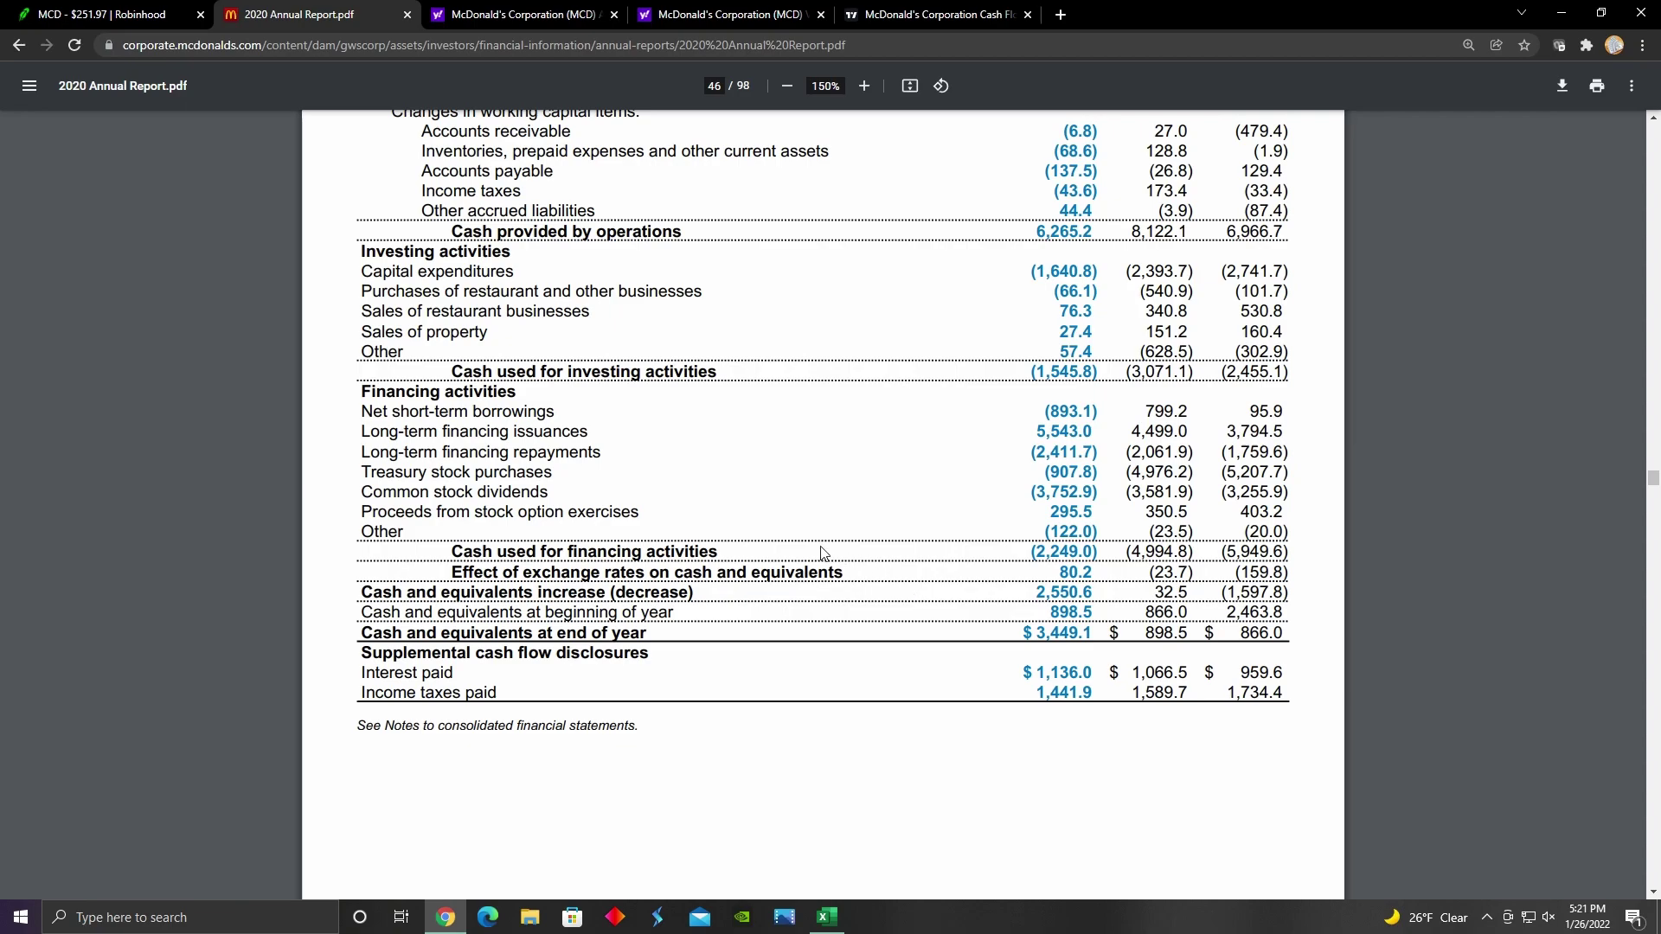
Check the DCF growth-rate input and per-share formula, then review McDonald's Yahoo Finance analysis estimates
left_click(819, 919)
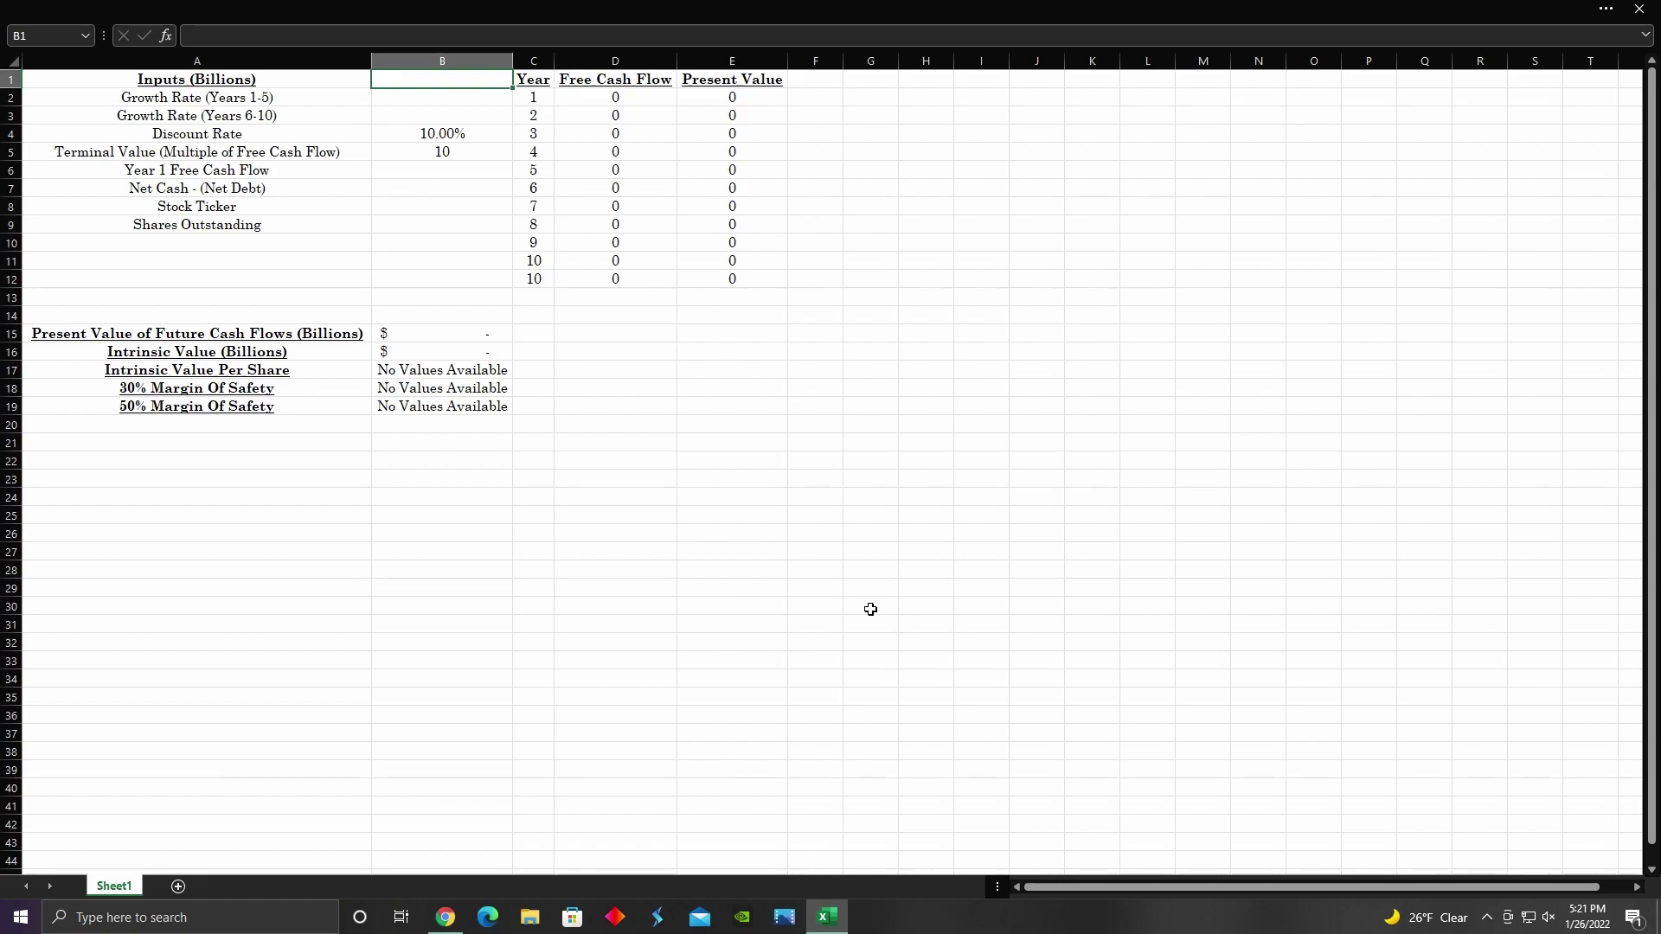
left_click(461, 102)
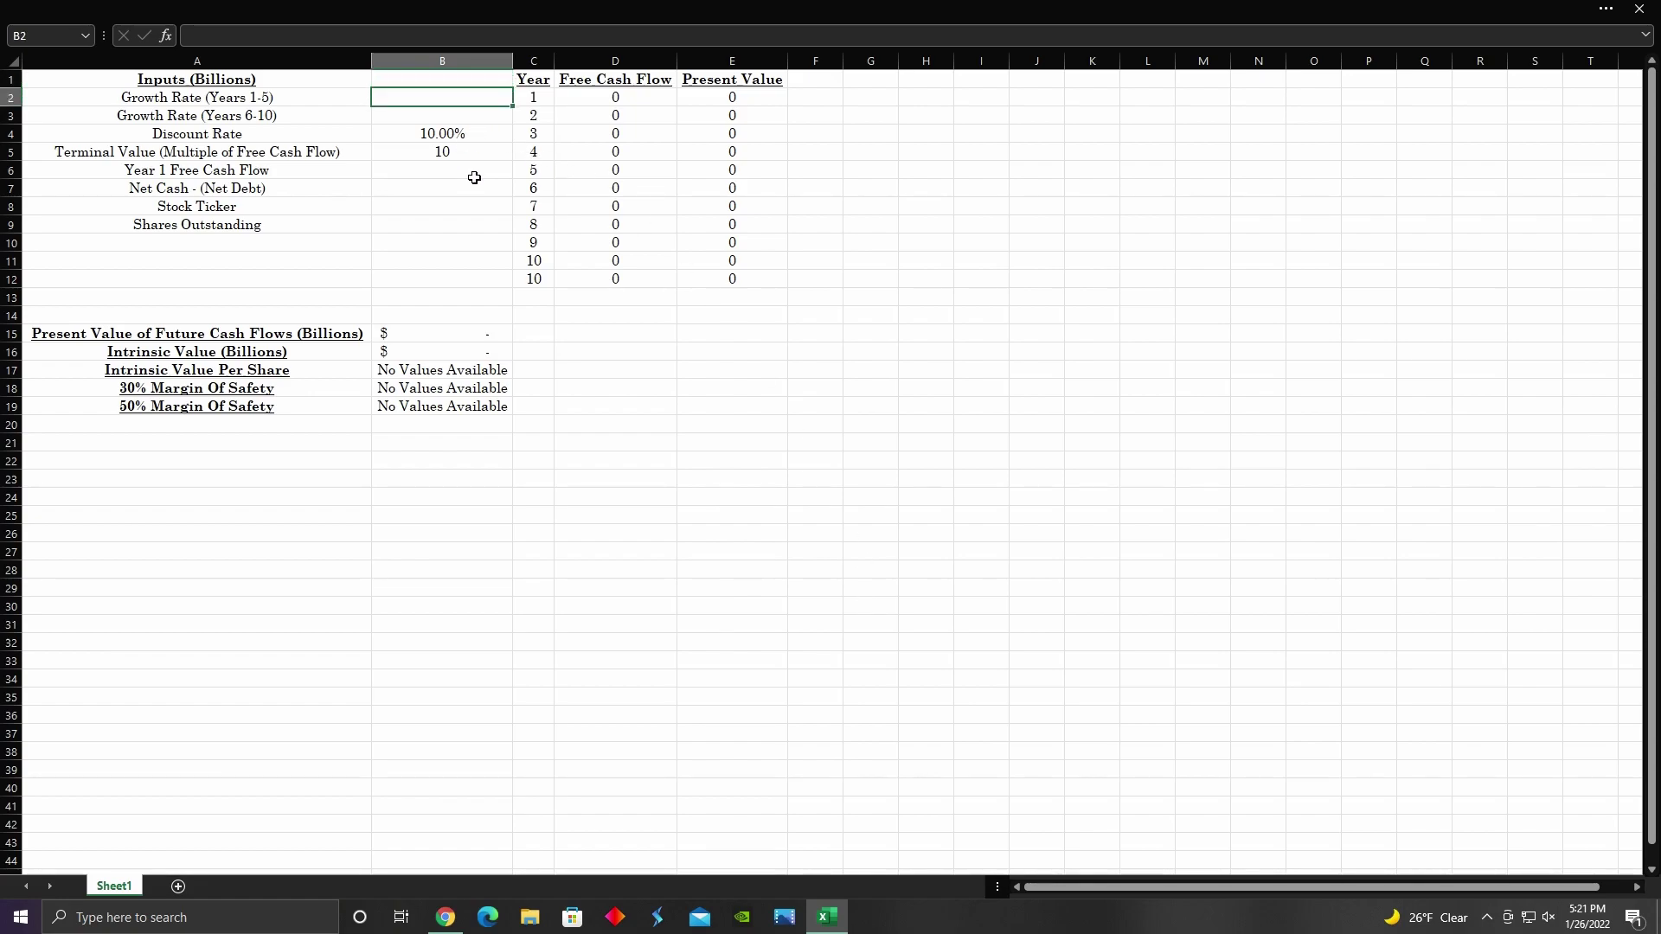
left_click(462, 374)
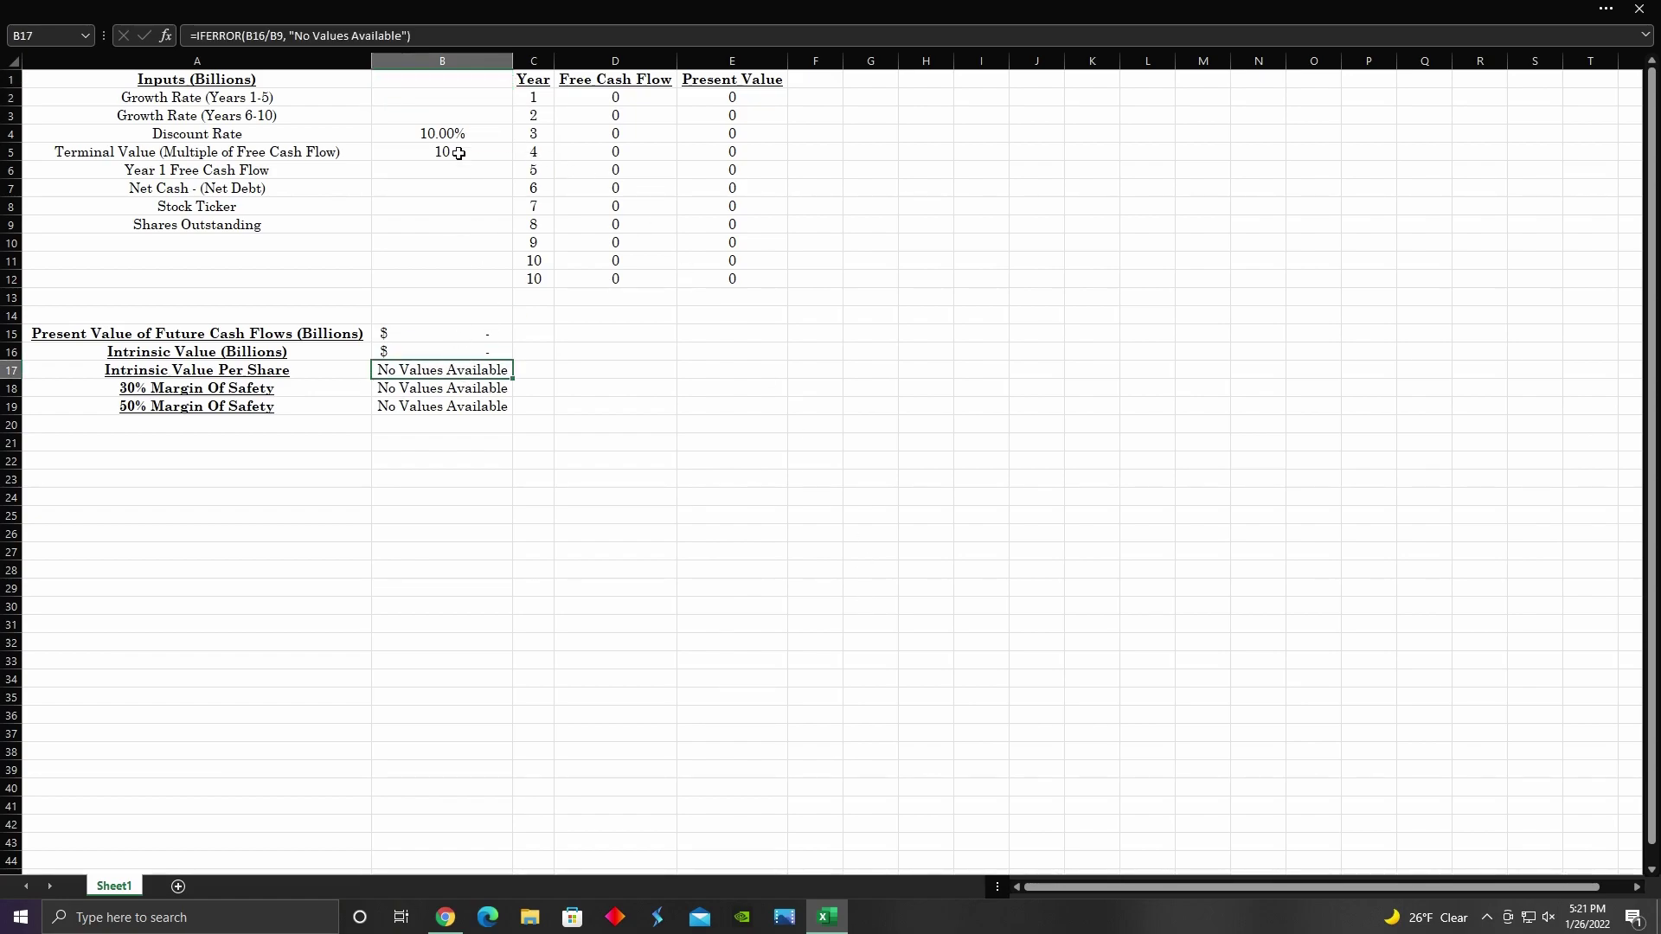
left_click(462, 100)
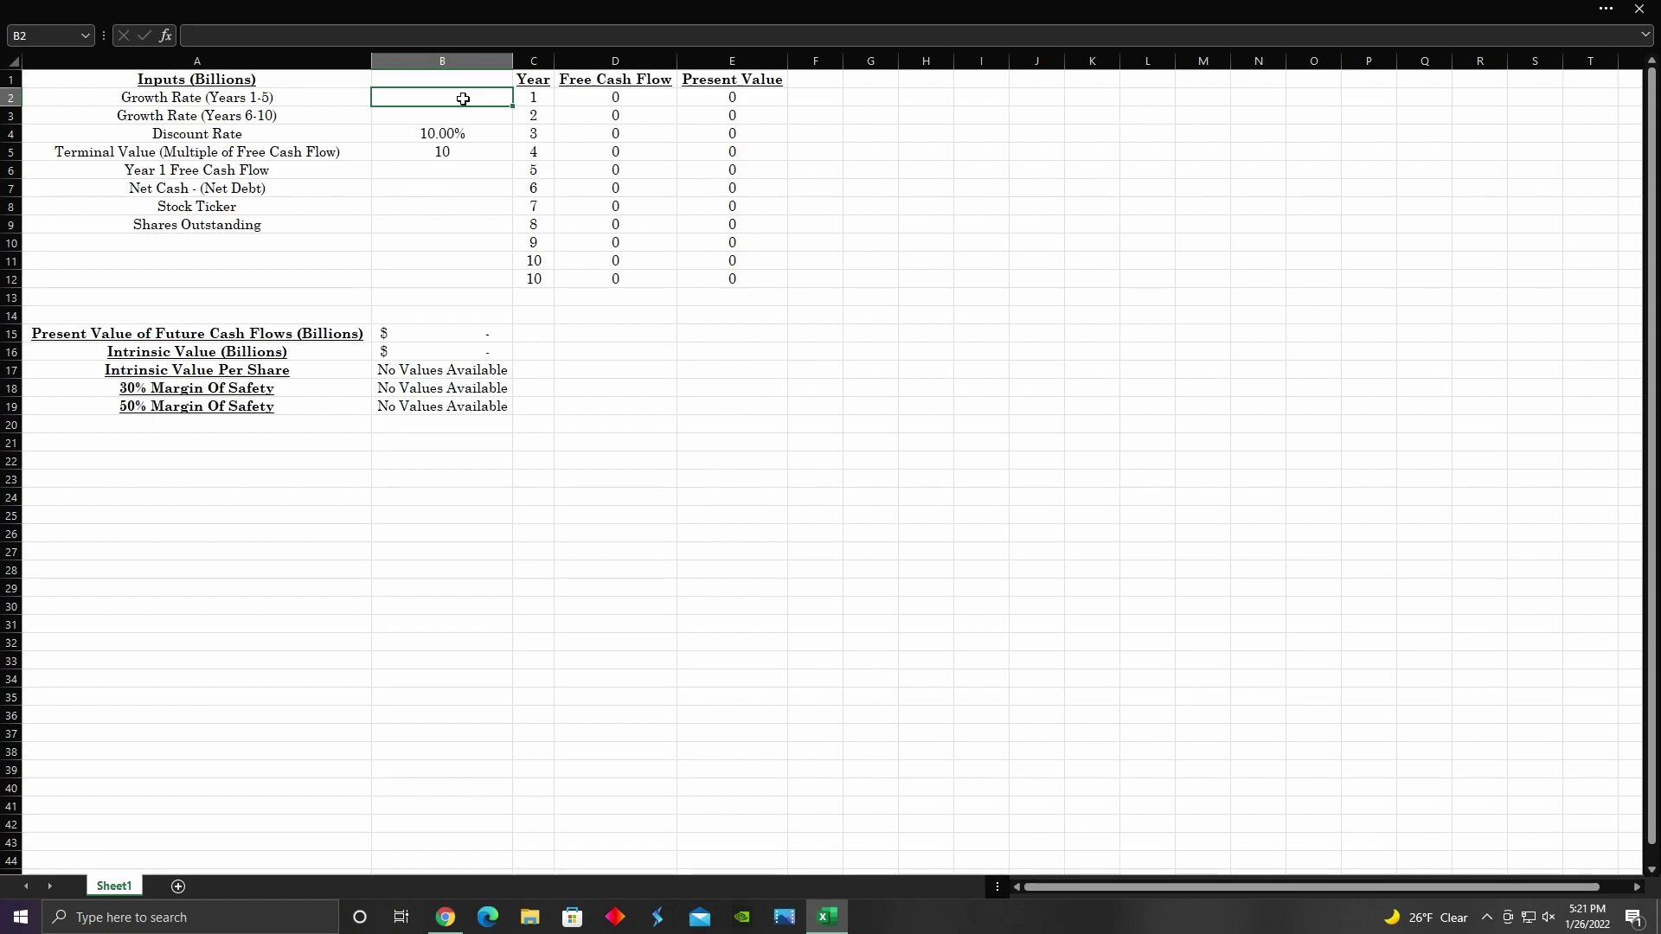
left_click(445, 917)
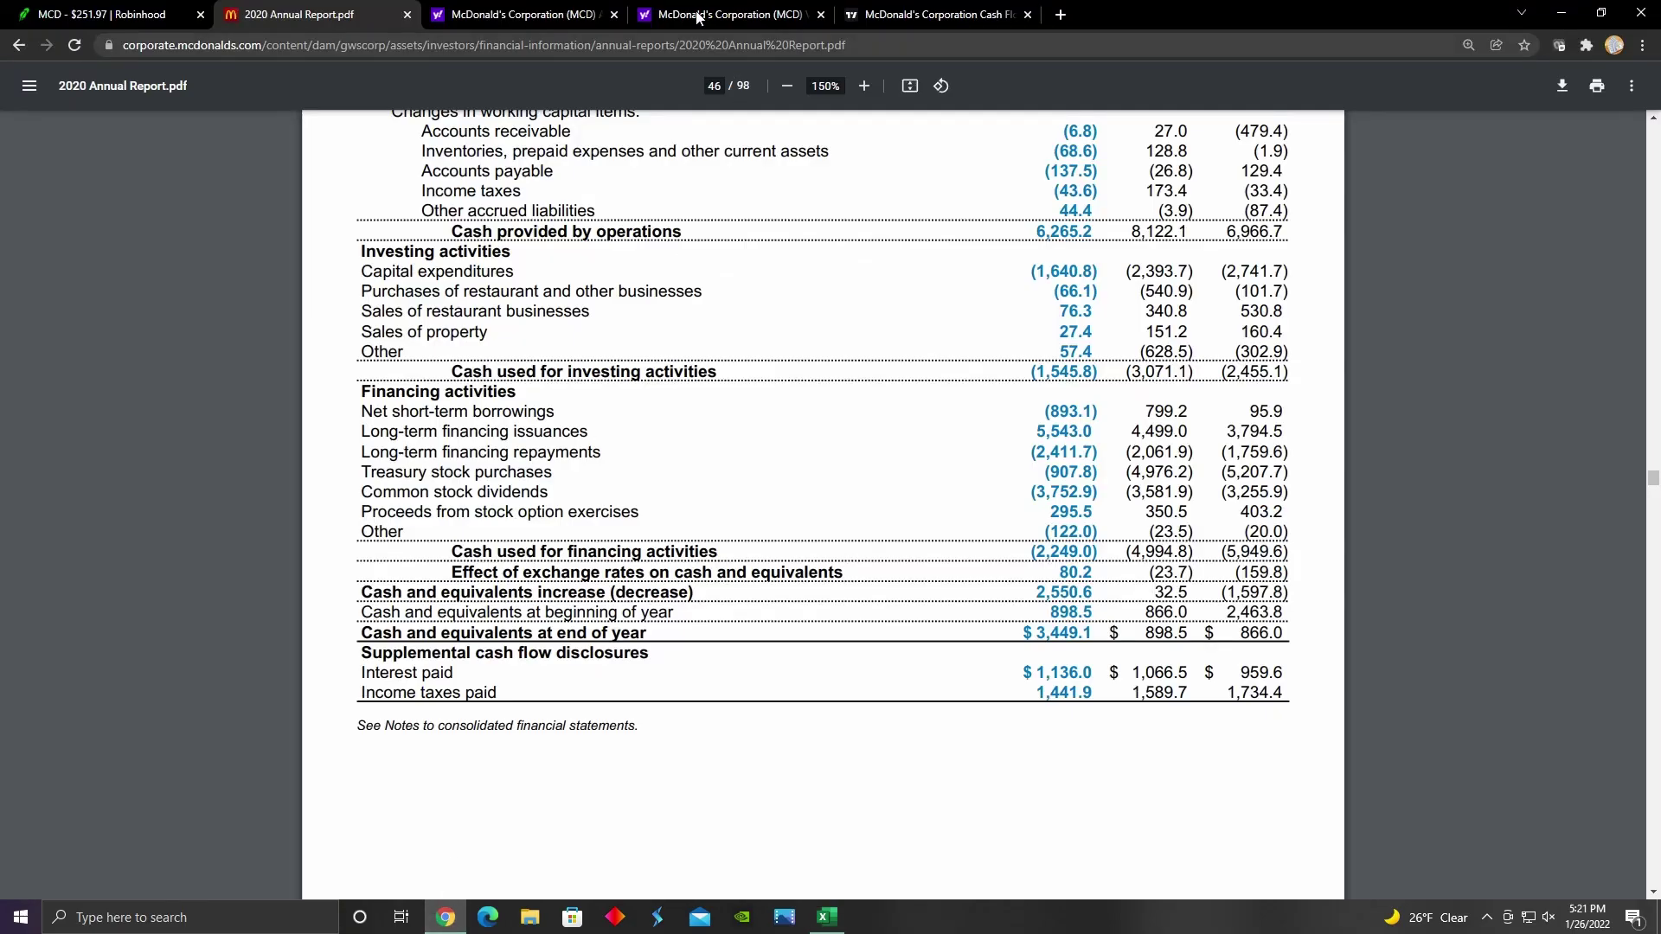
left_click(606, 15)
scroll(205, 565, "down", 8)
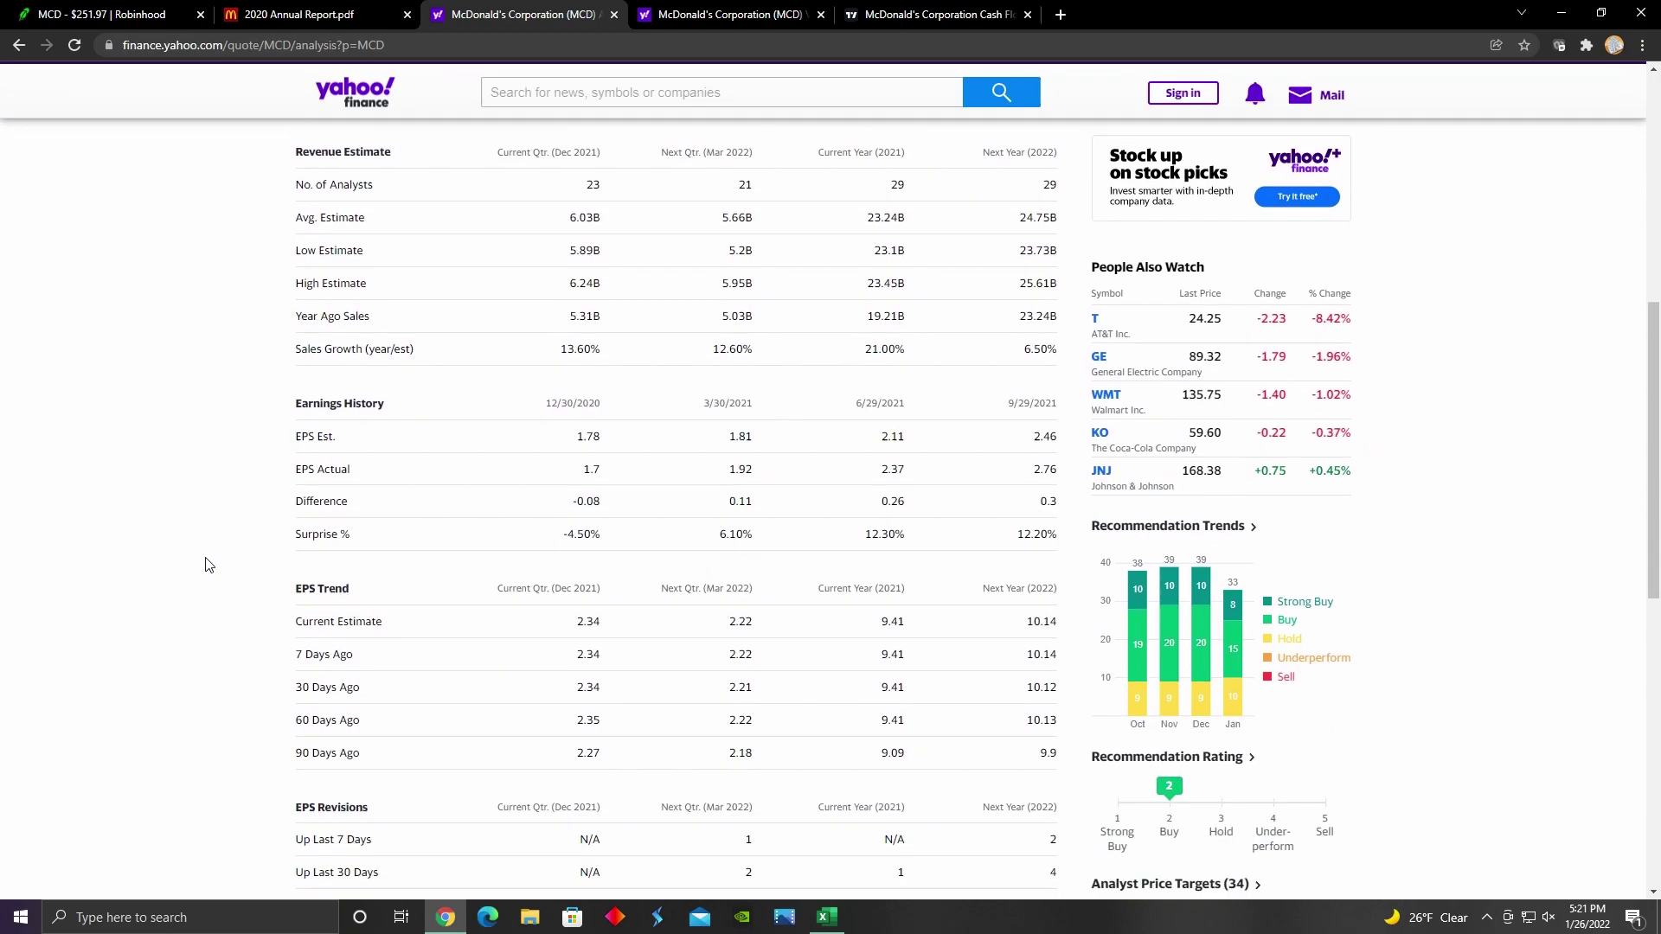
scroll(205, 565, "down", 6)
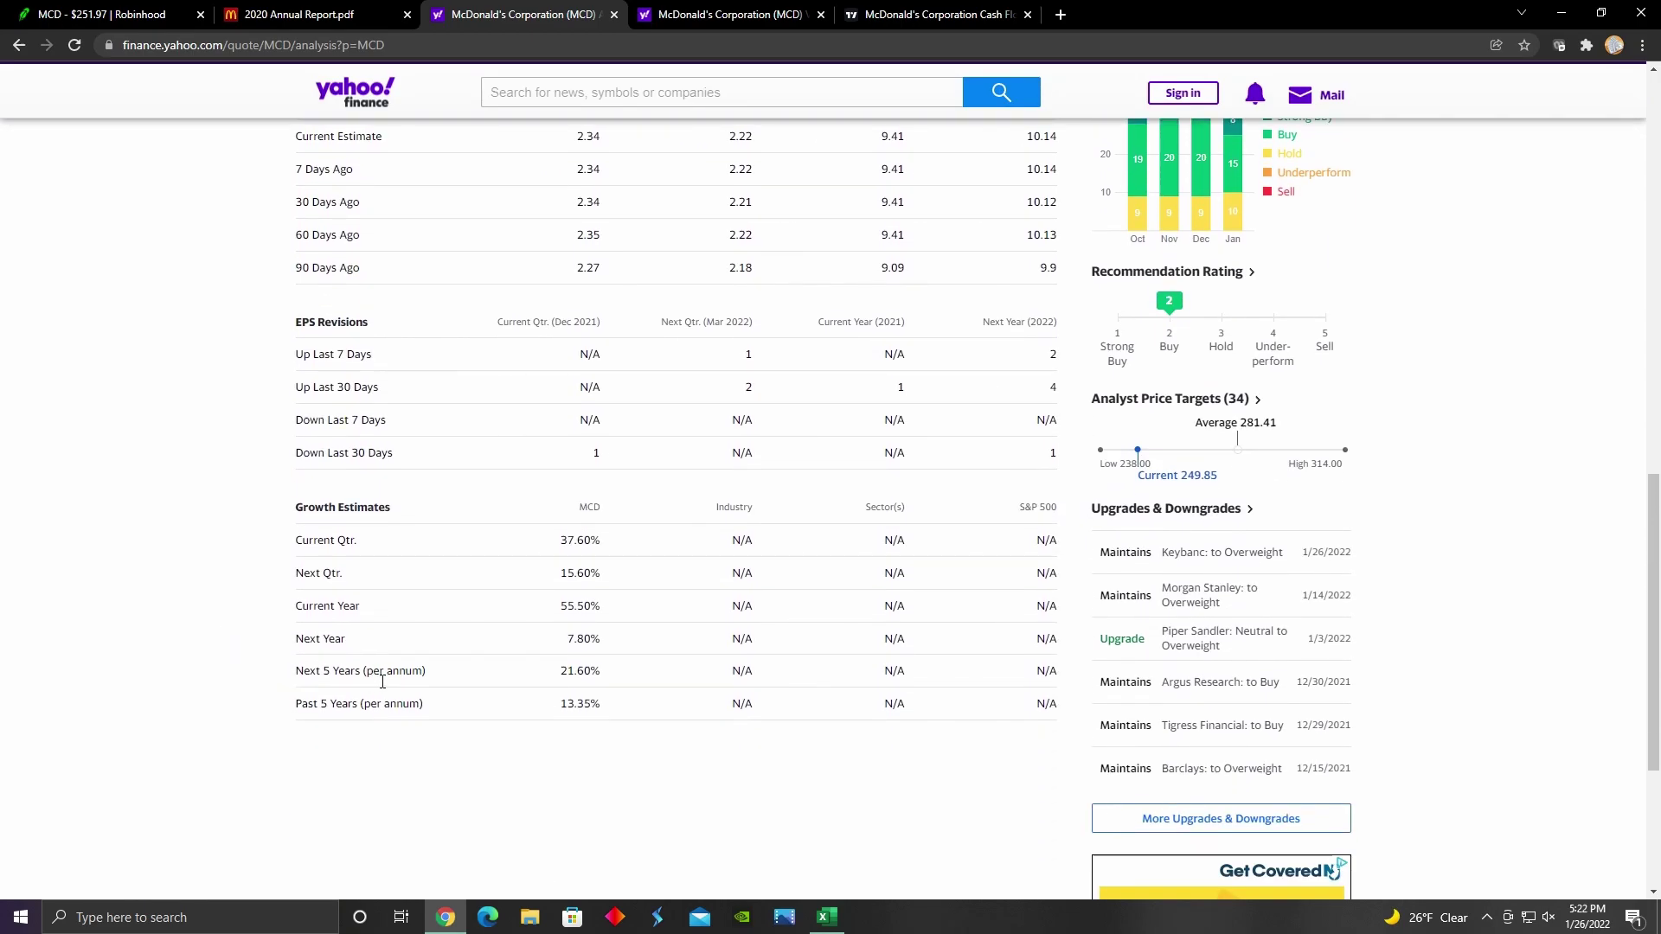
Enter growth rates 21.60% (years 1-5) and 10.00% (years 6-10), and Year 1 FCF 6.65
left_click(823, 917)
type("21.60%")
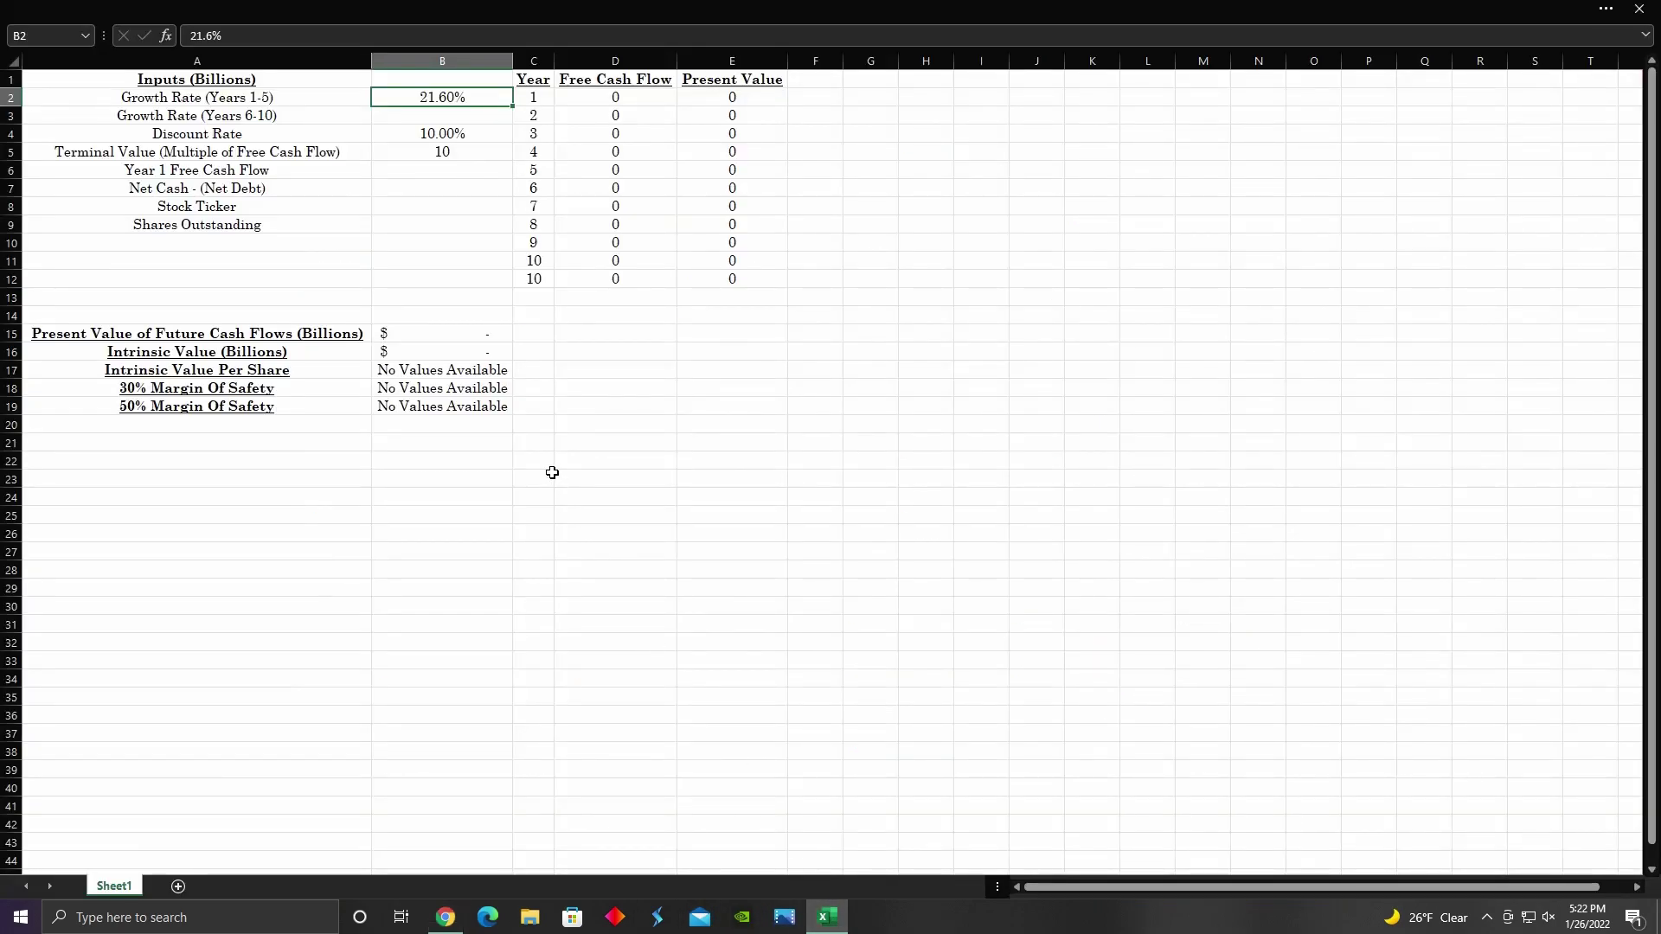
left_click(481, 123)
type("10%")
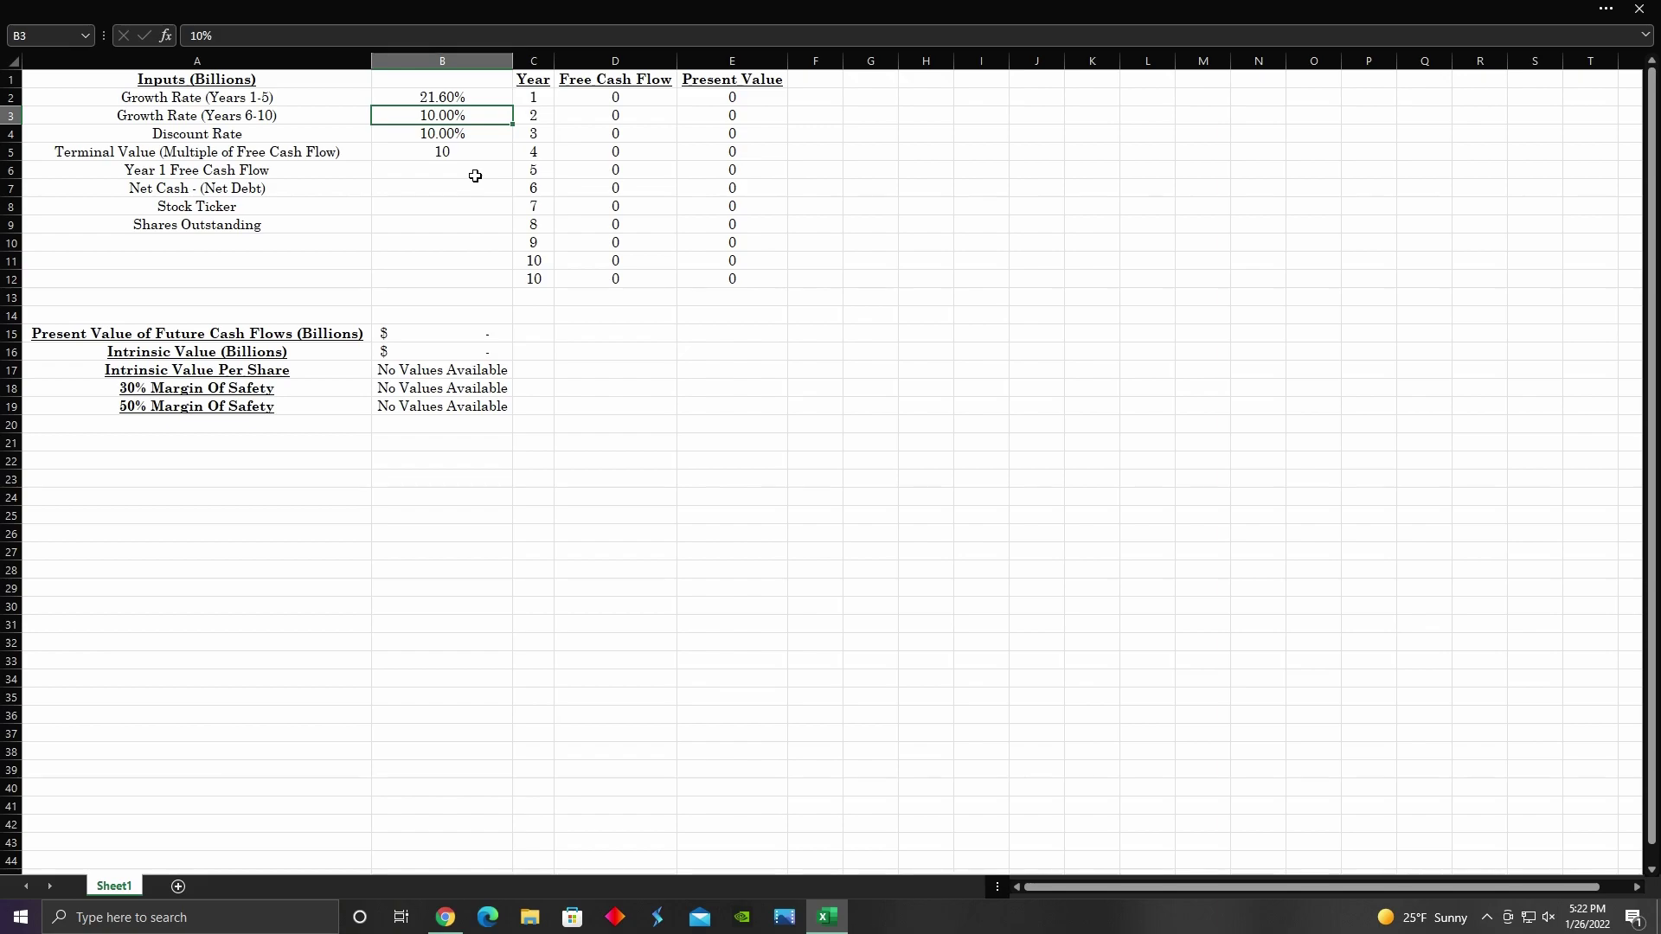
left_click(475, 175)
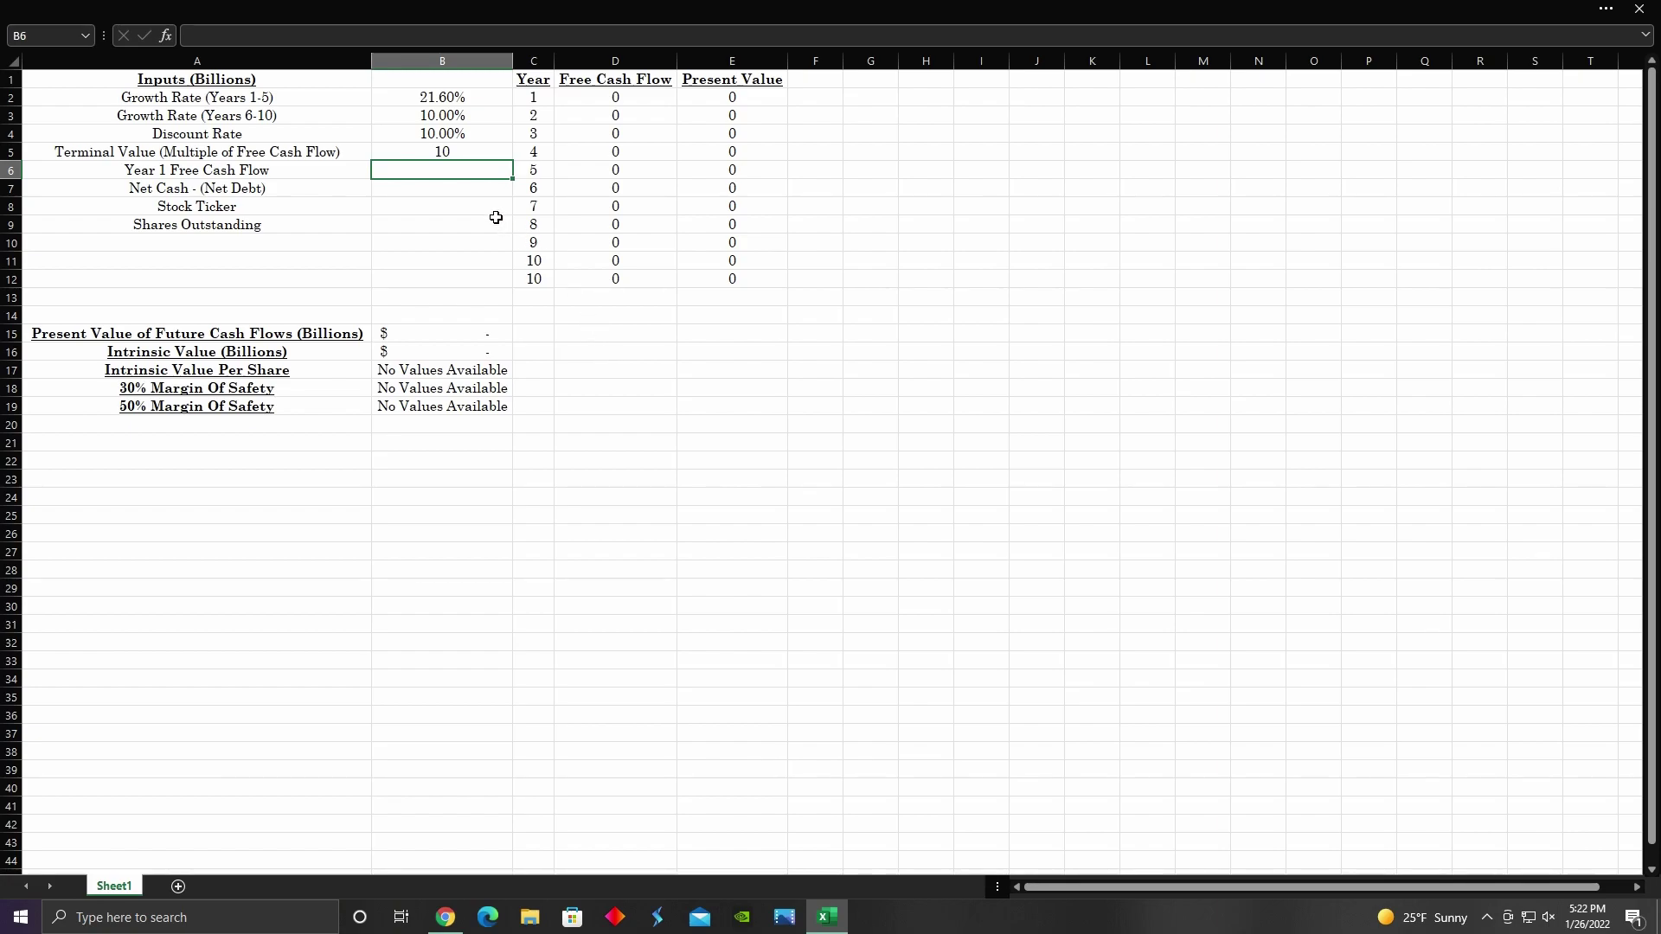
type("6.65")
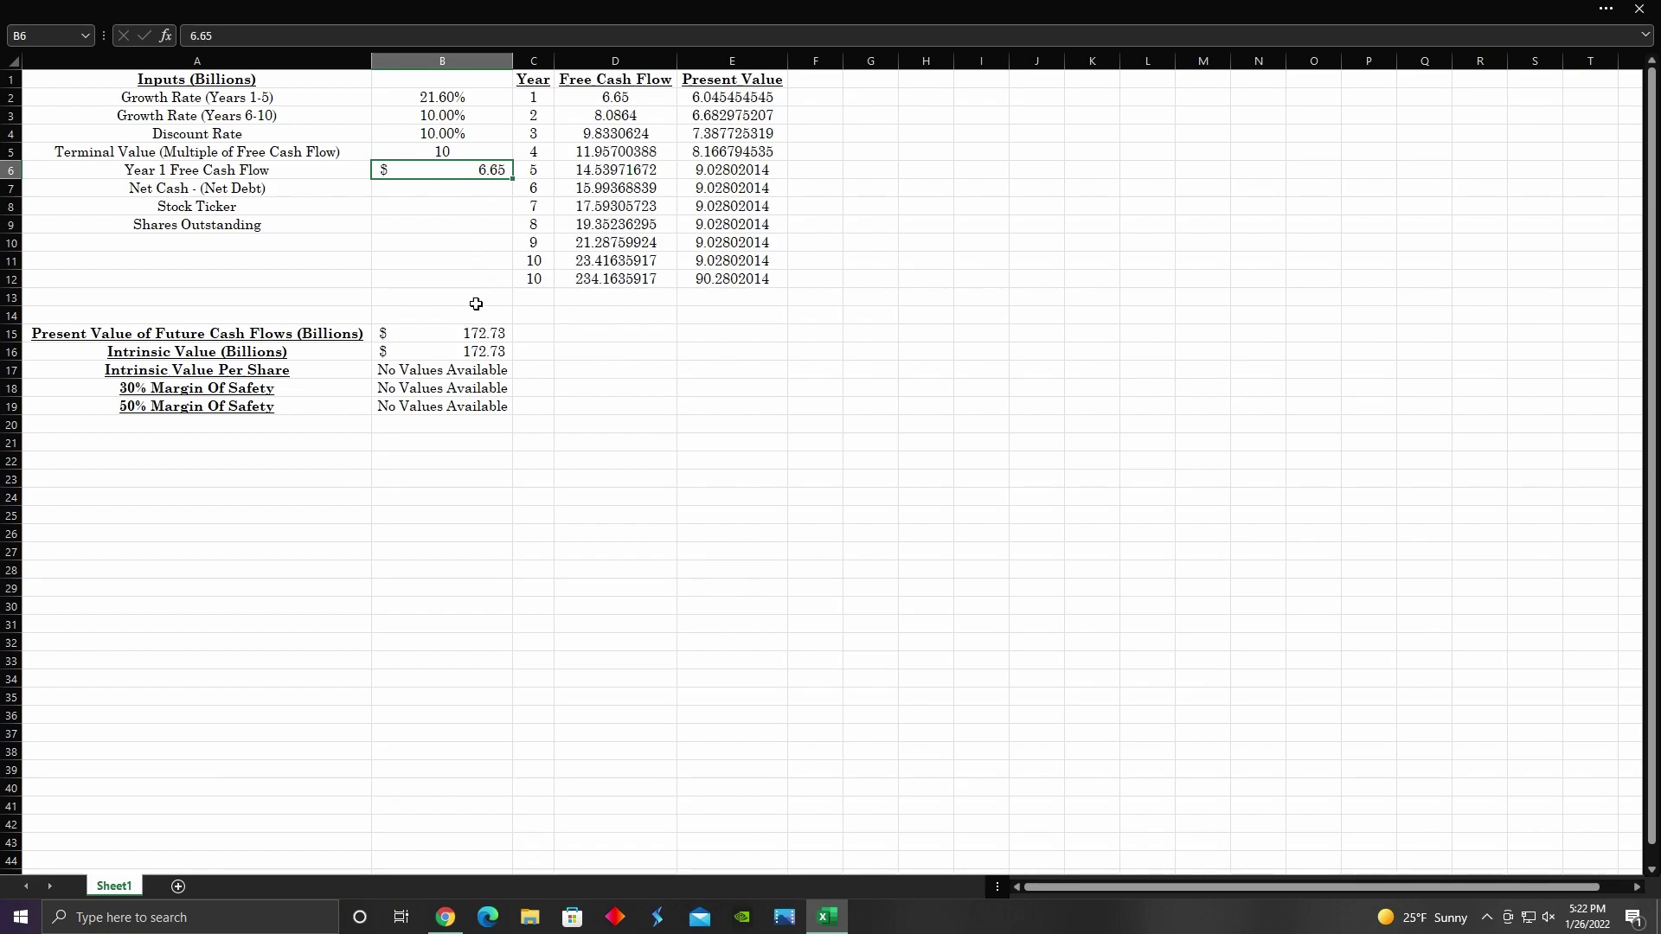
Check cash on the TradingView page and enter =4.31-48.82 as Net Cash in B7
left_click(443, 913)
key("ctrl+5")
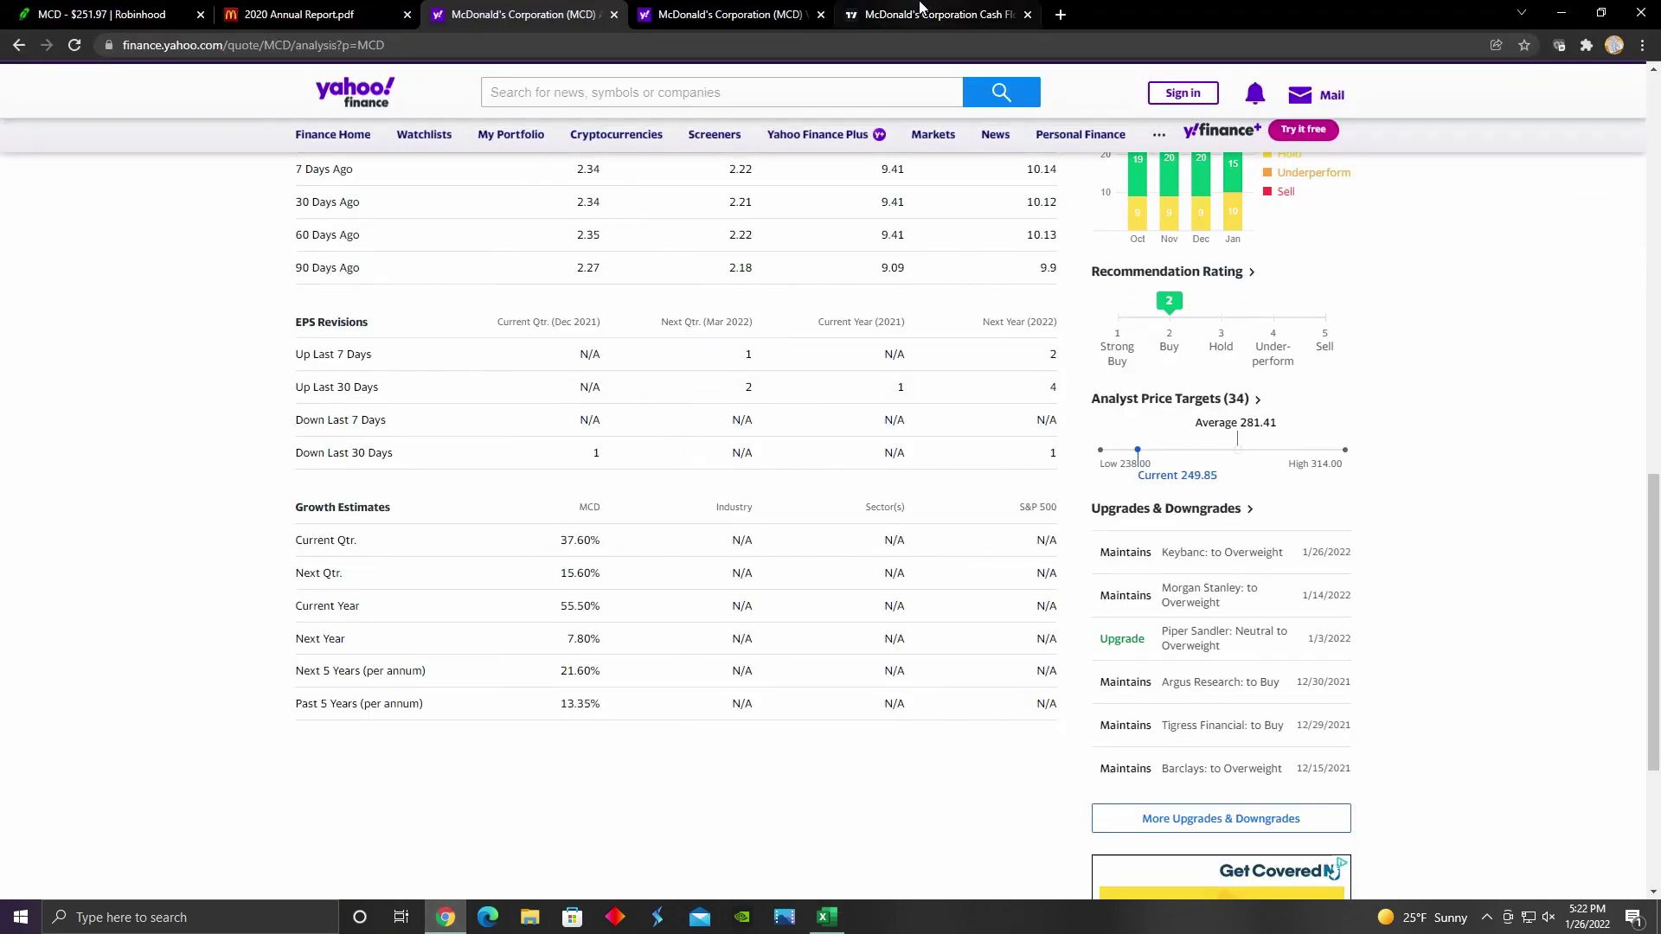
scroll(448, 579, "down", 9)
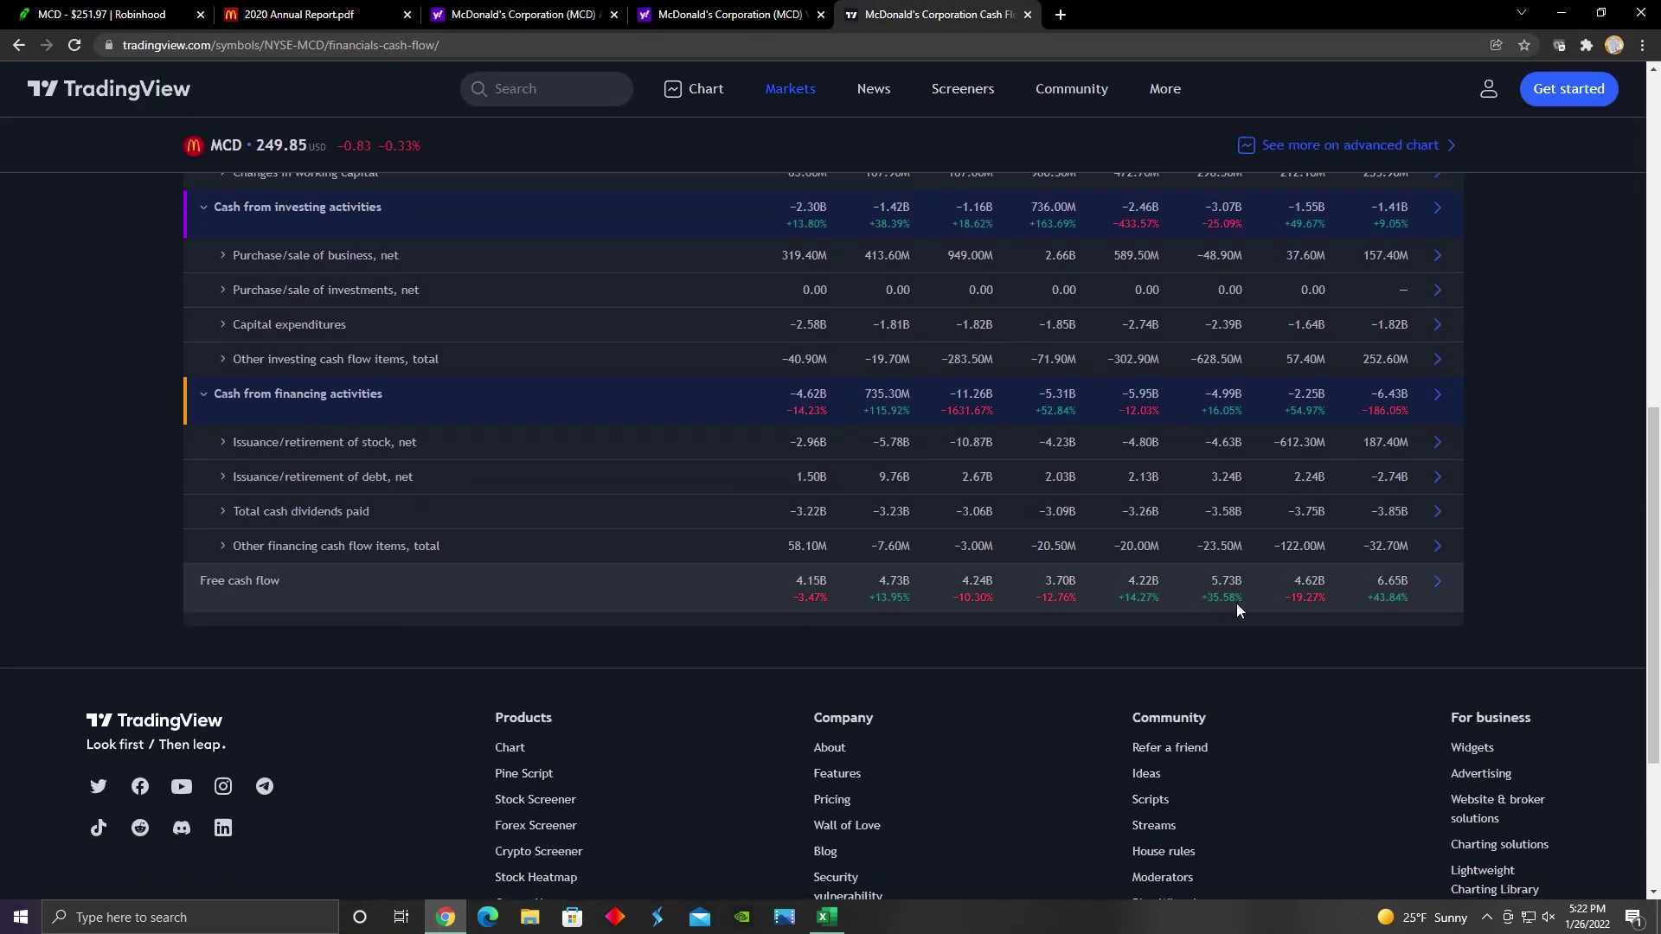
scroll(1237, 604, "up", 2)
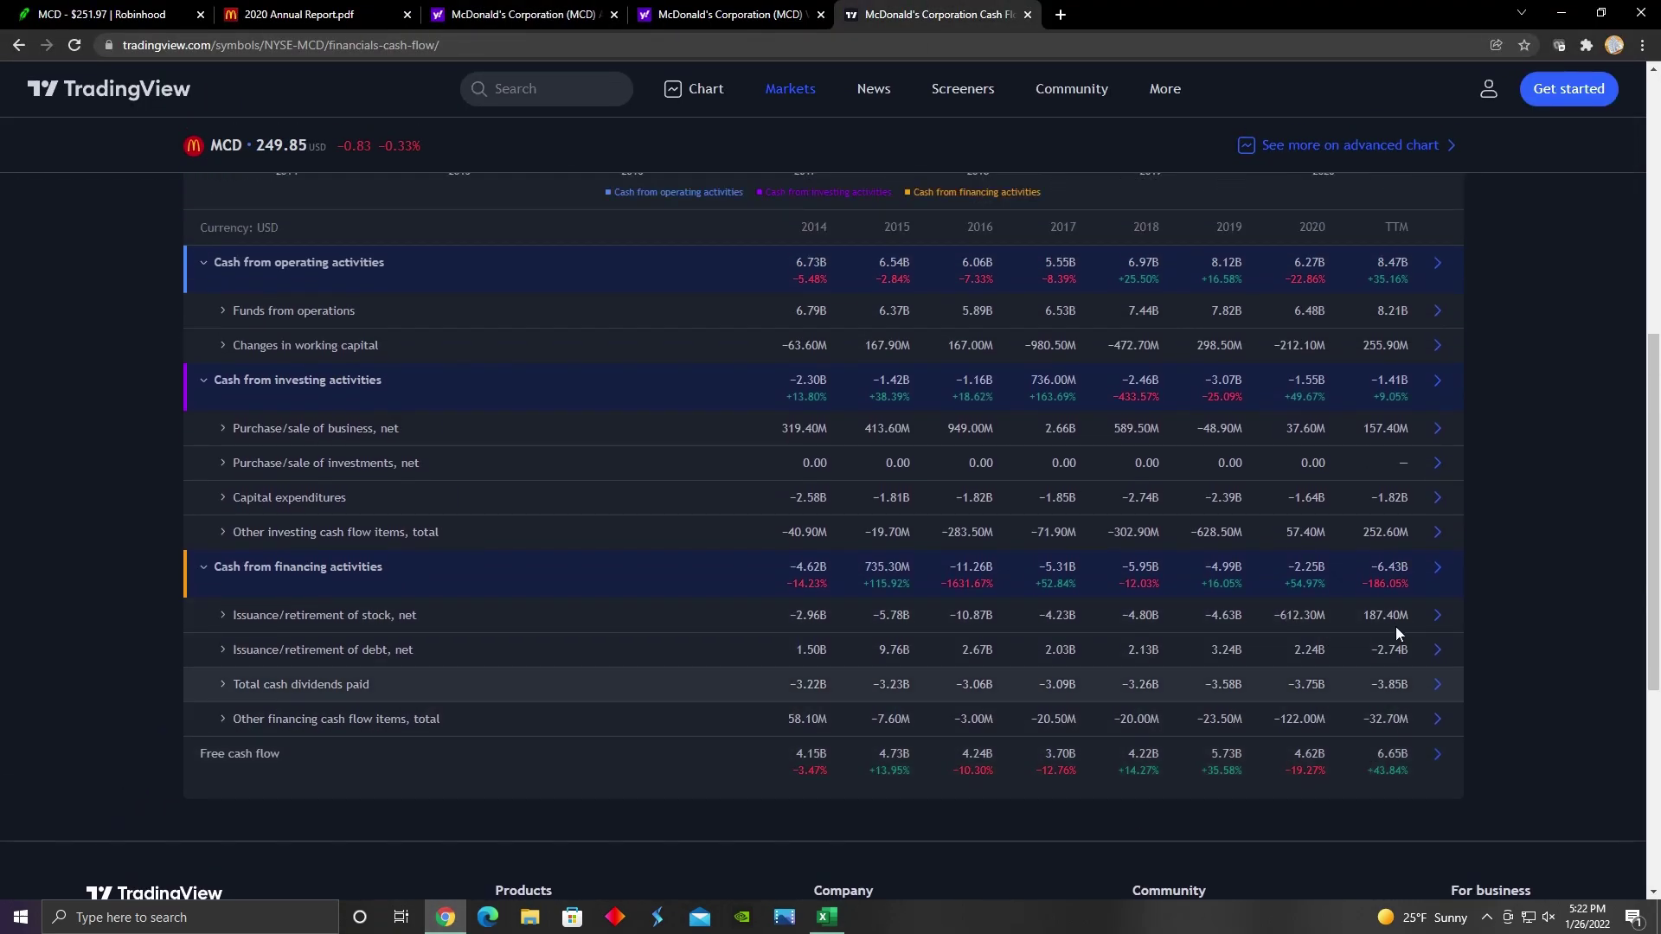
left_click(827, 917)
left_click(463, 197)
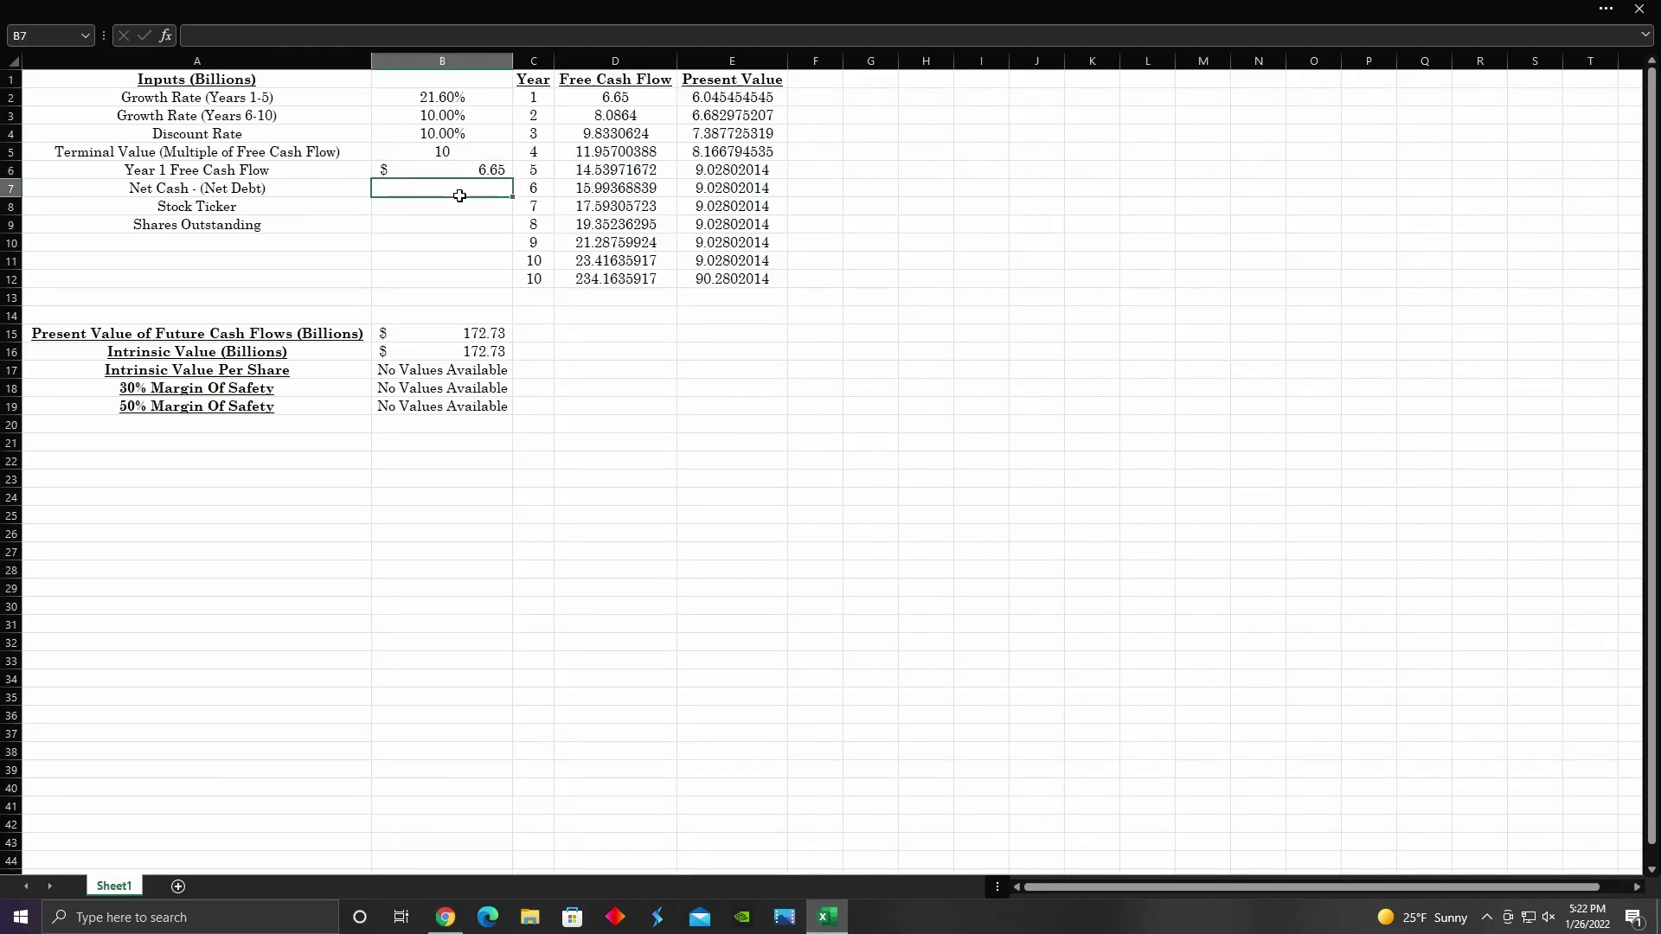
type("=4.31-48.82")
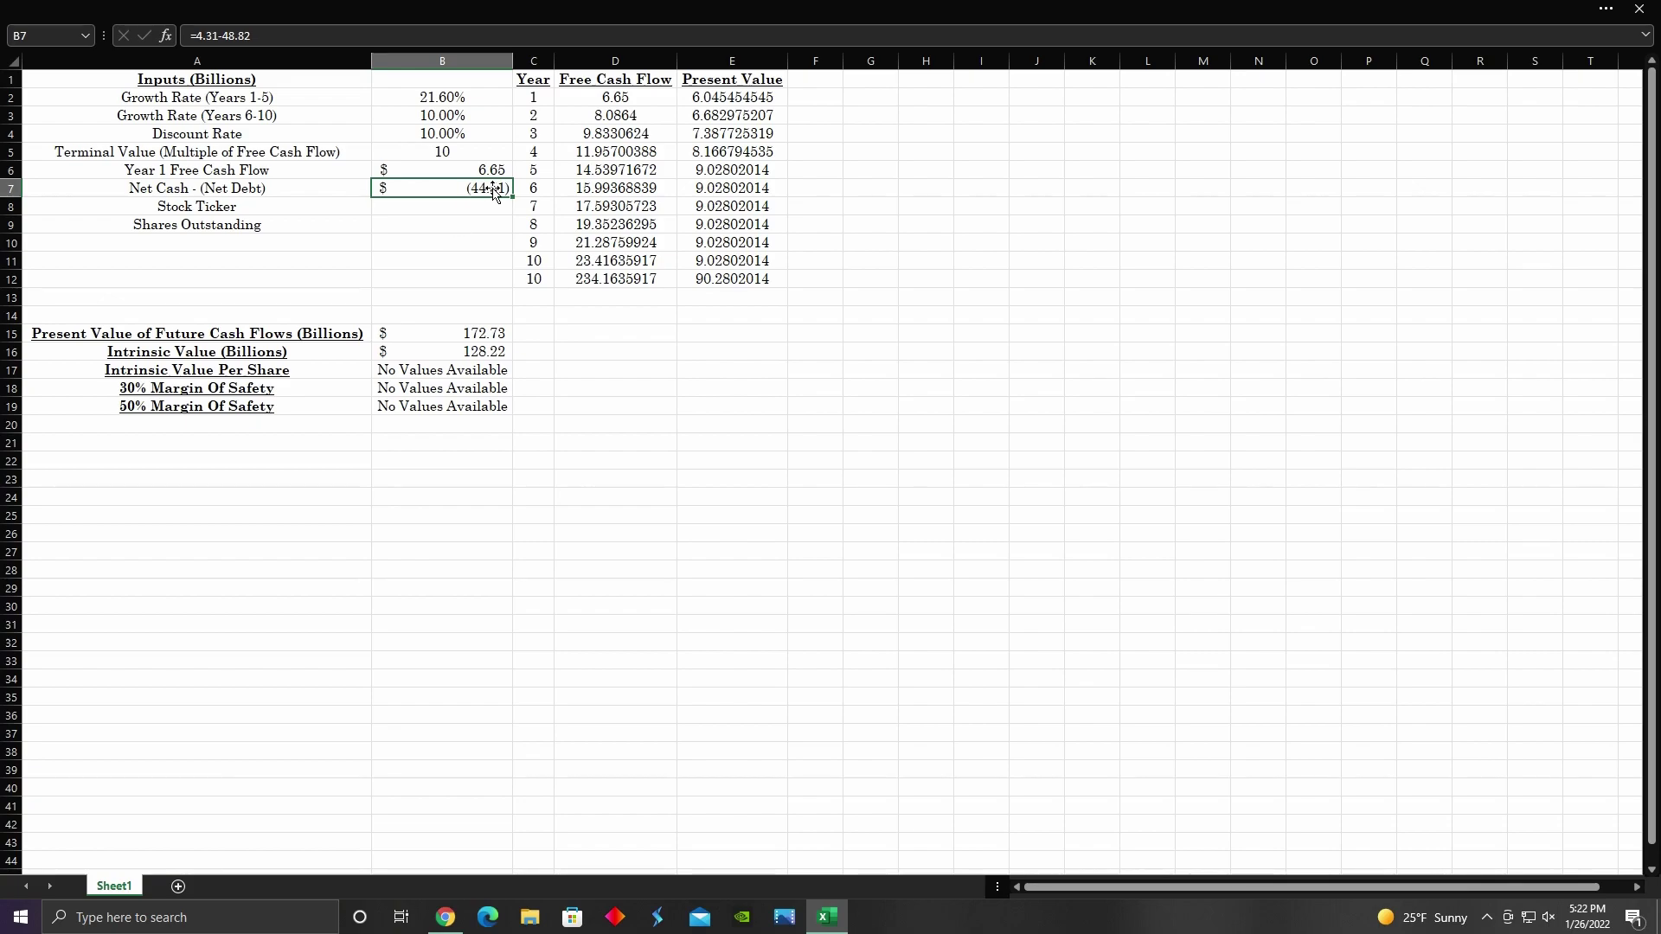
Verify total cash and total debt on Yahoo Finance's key statistics page
left_click(444, 917)
key("ctrl+shift+Tab")
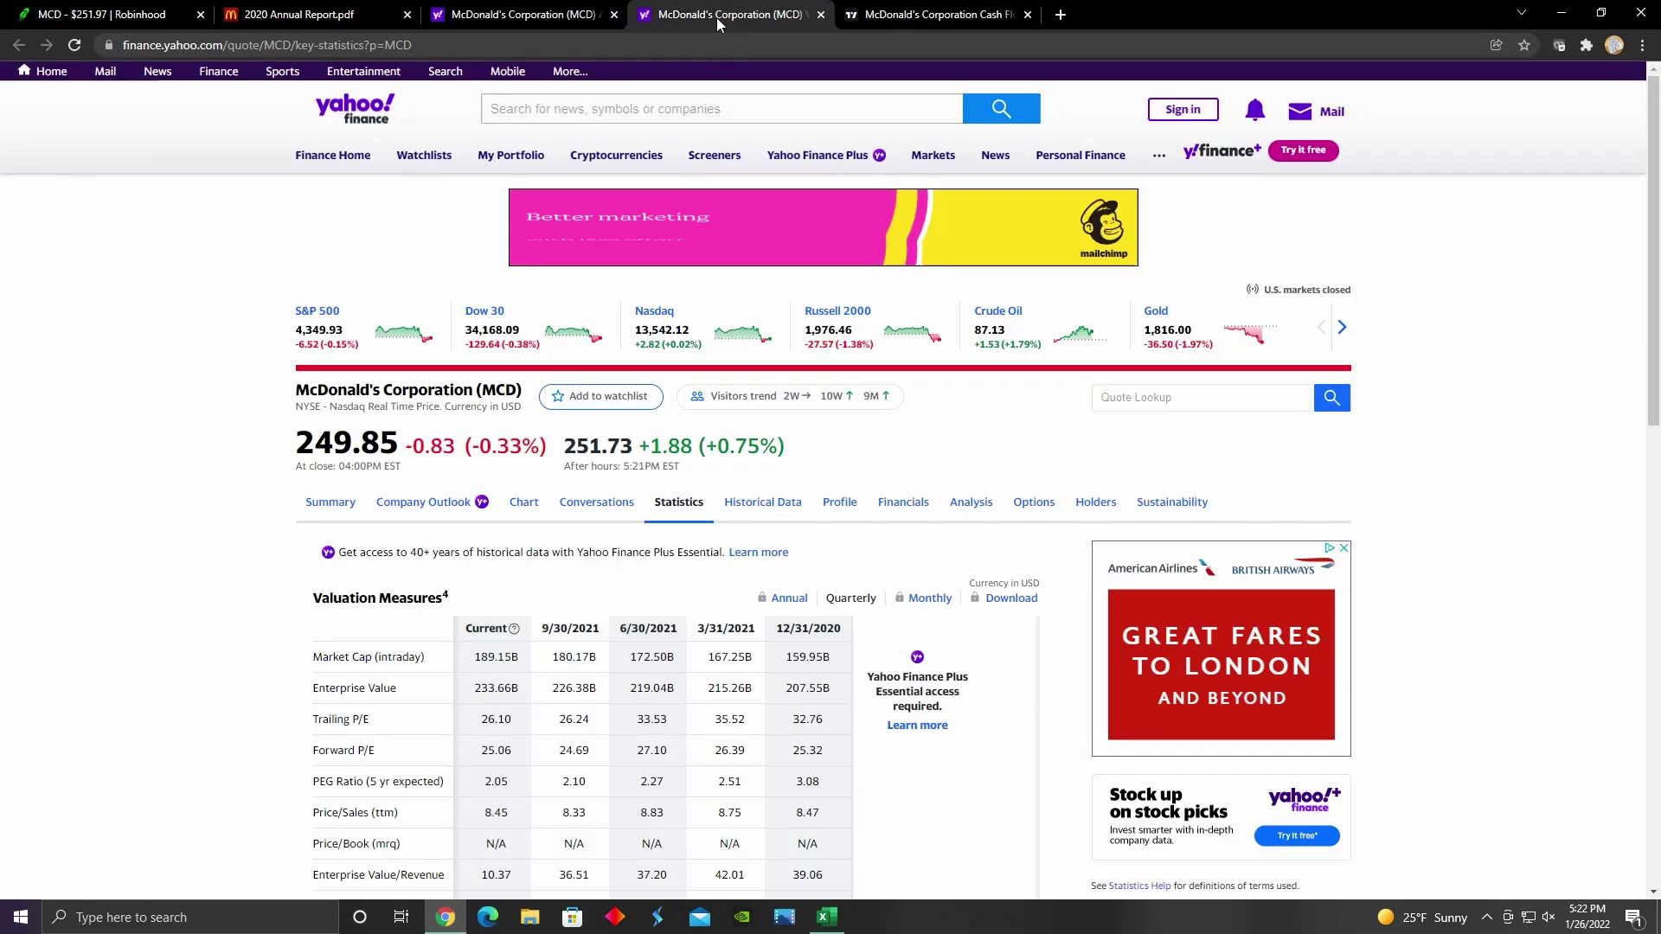
scroll(193, 571, "down", 6)
scroll(193, 569, "down", 7)
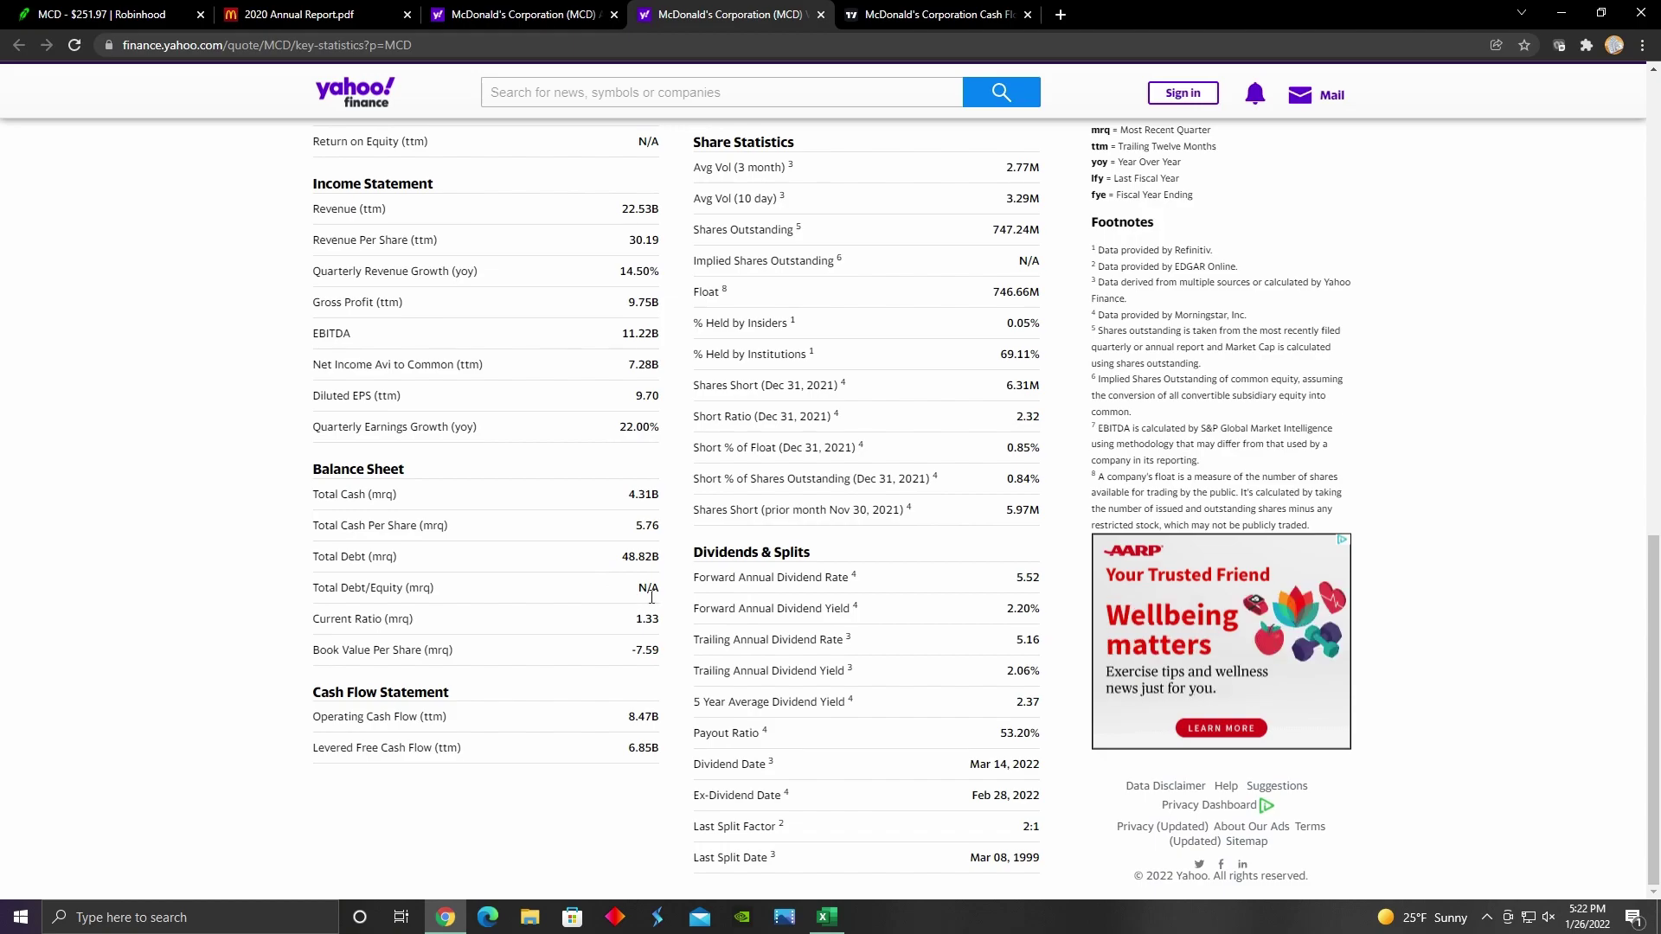
left_click(826, 917)
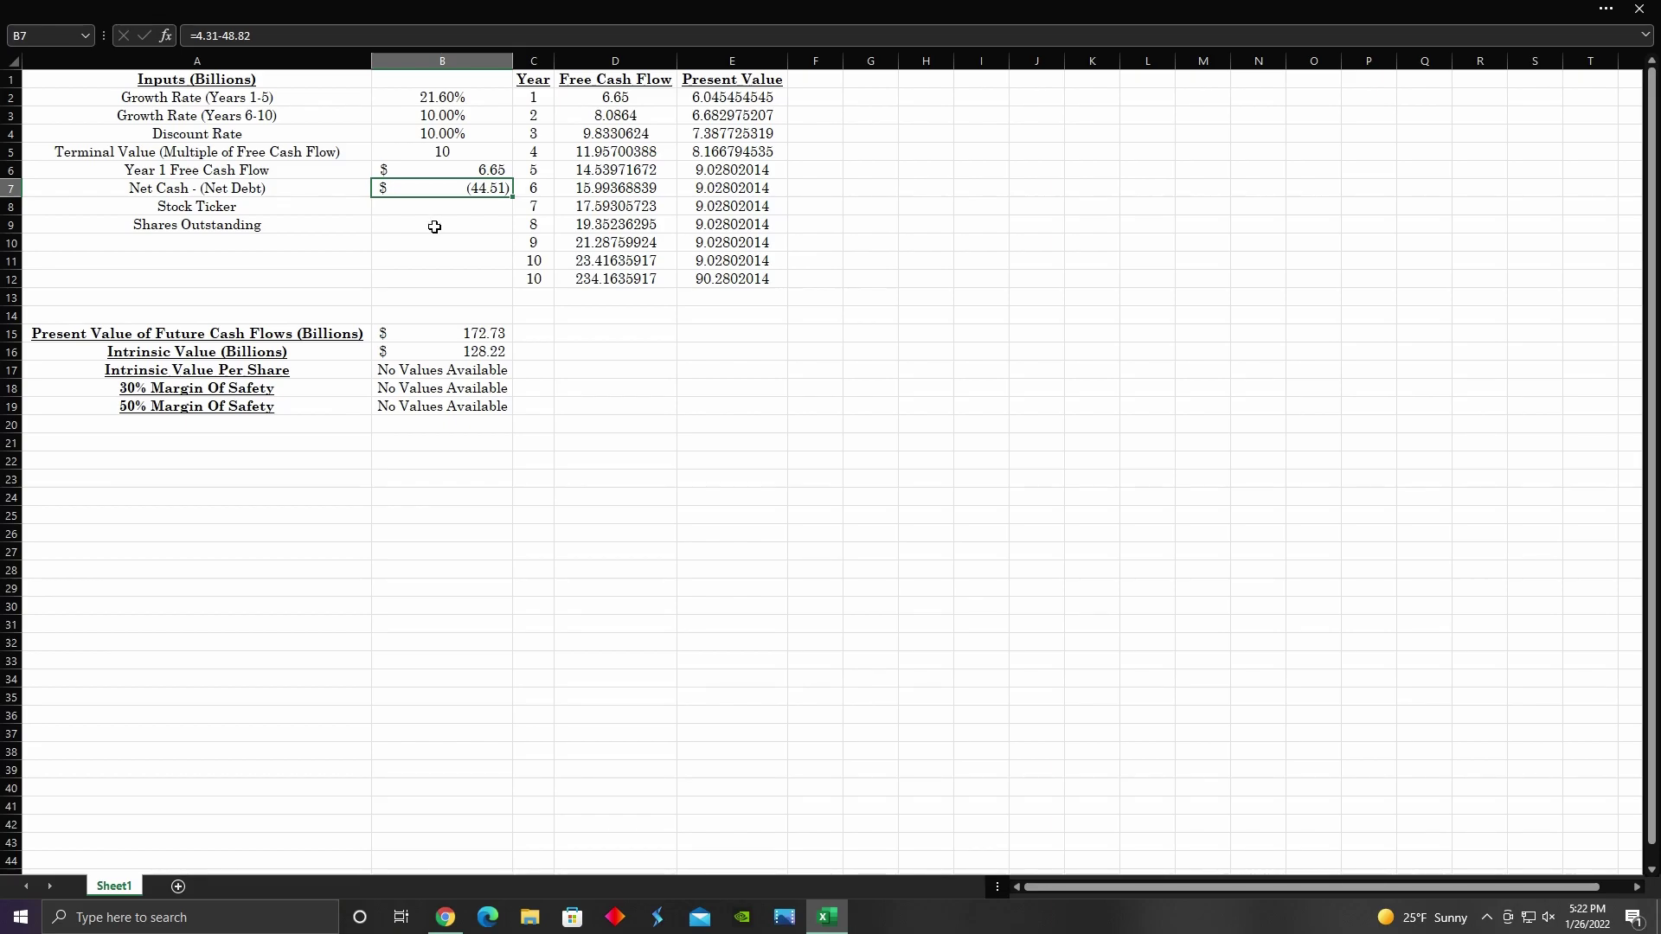
Enter ticker MCD in B8 and 0.74724 billion shares outstanding in B9
left_click(464, 217)
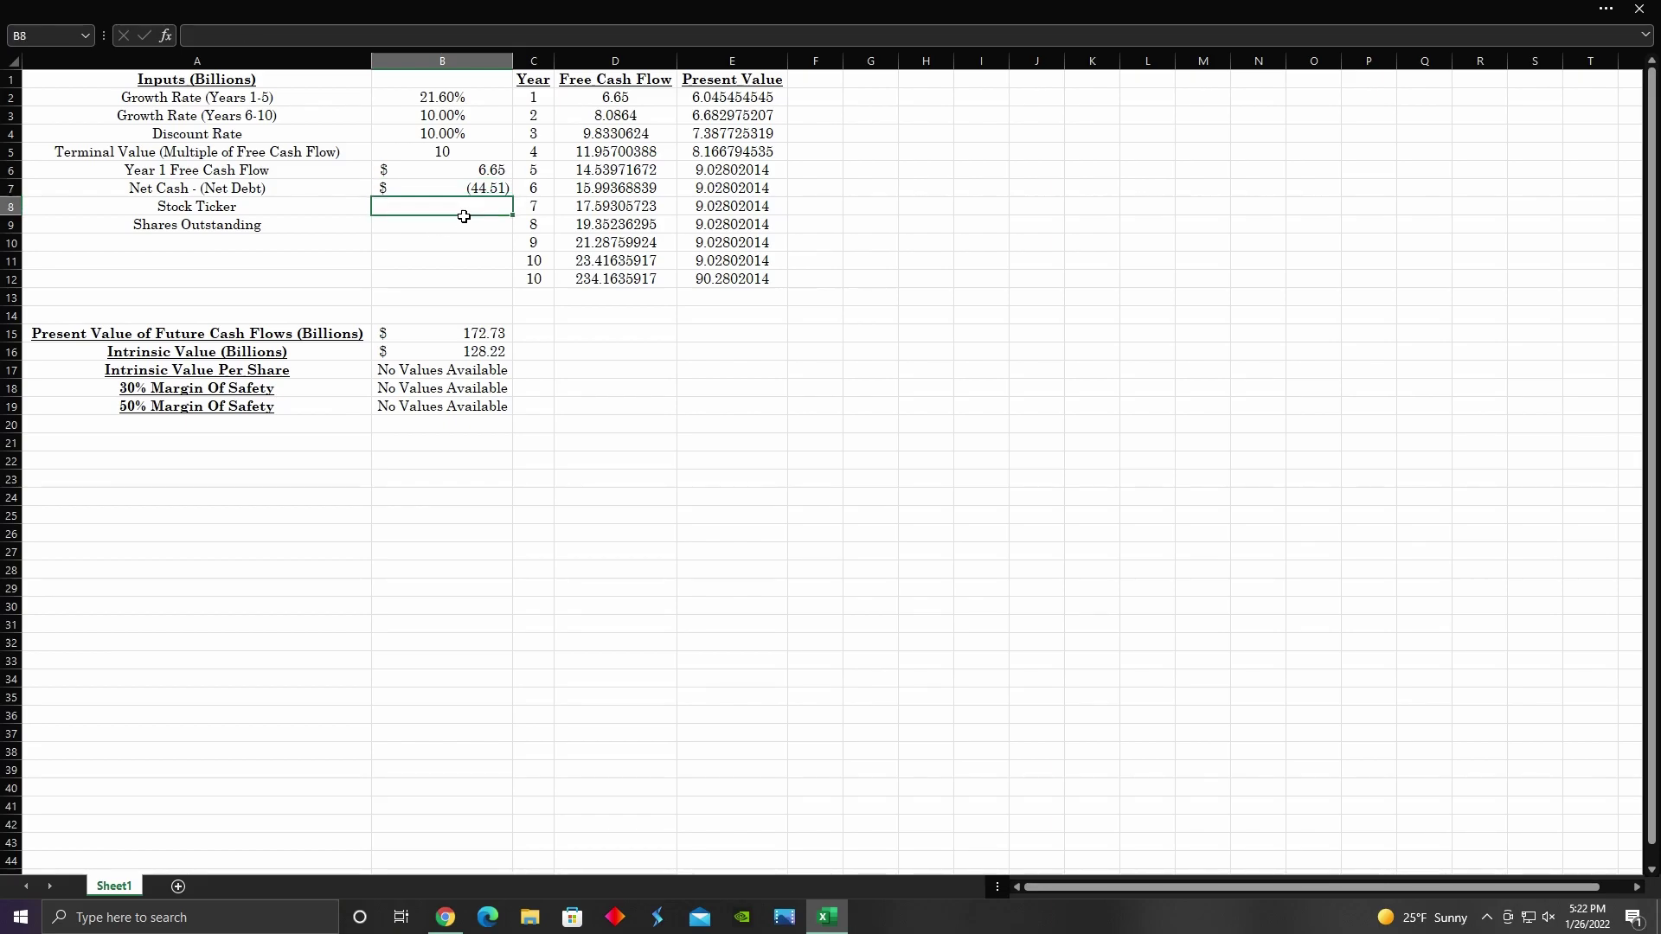
type("MCD")
key("Return")
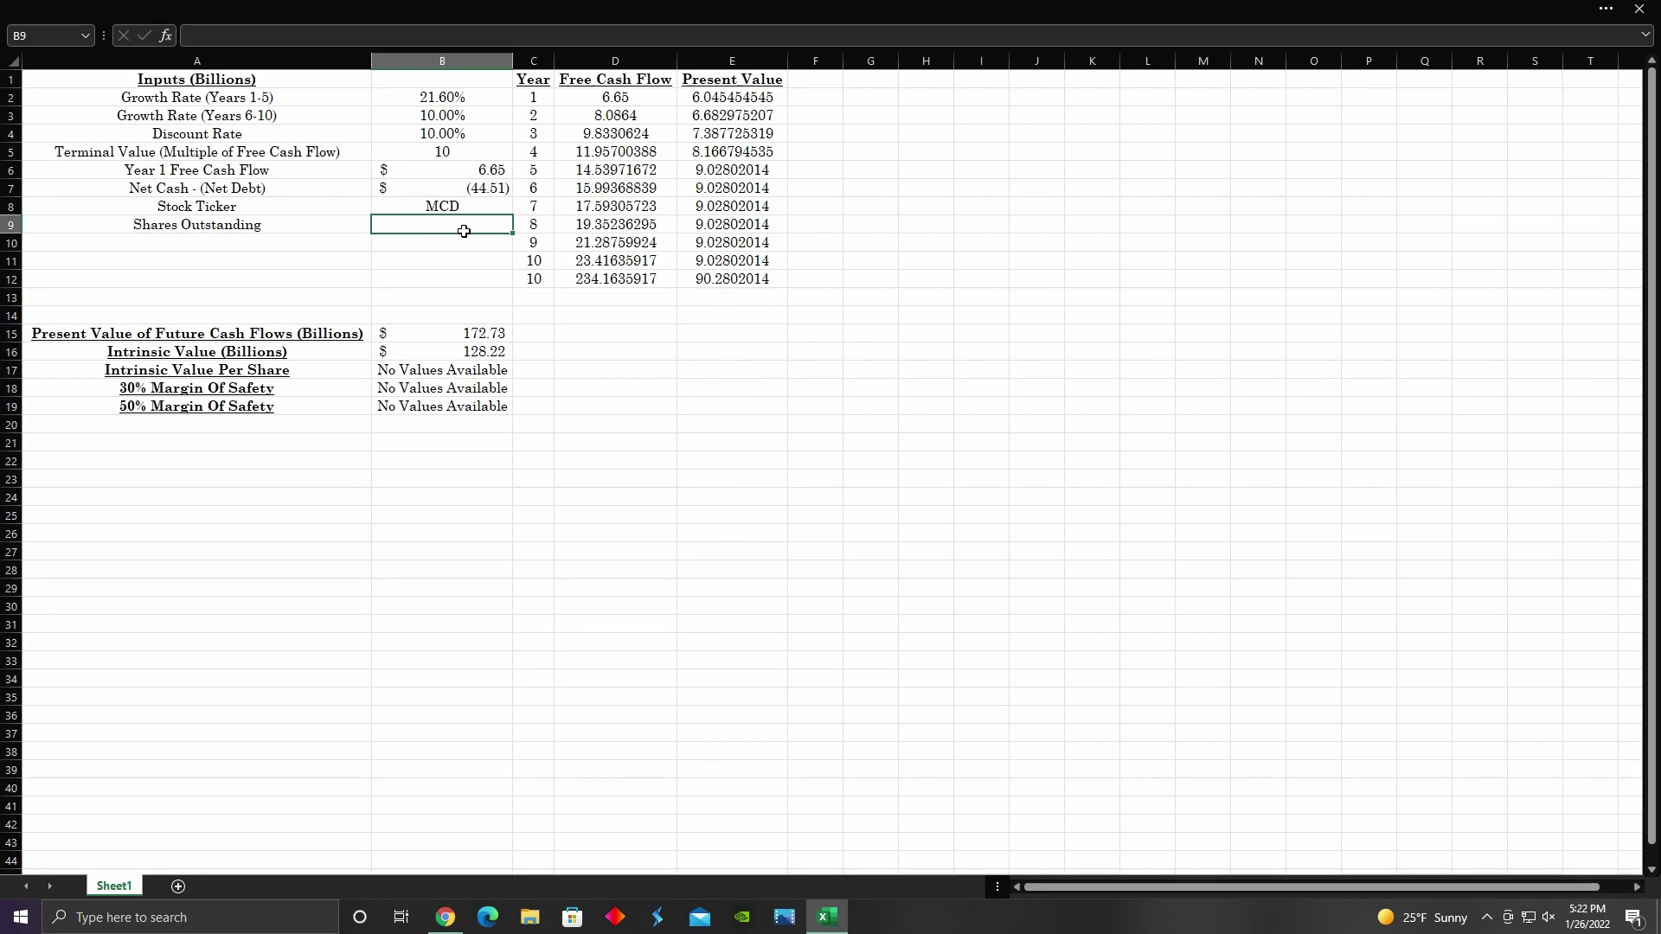
type("0.74724")
key("Return")
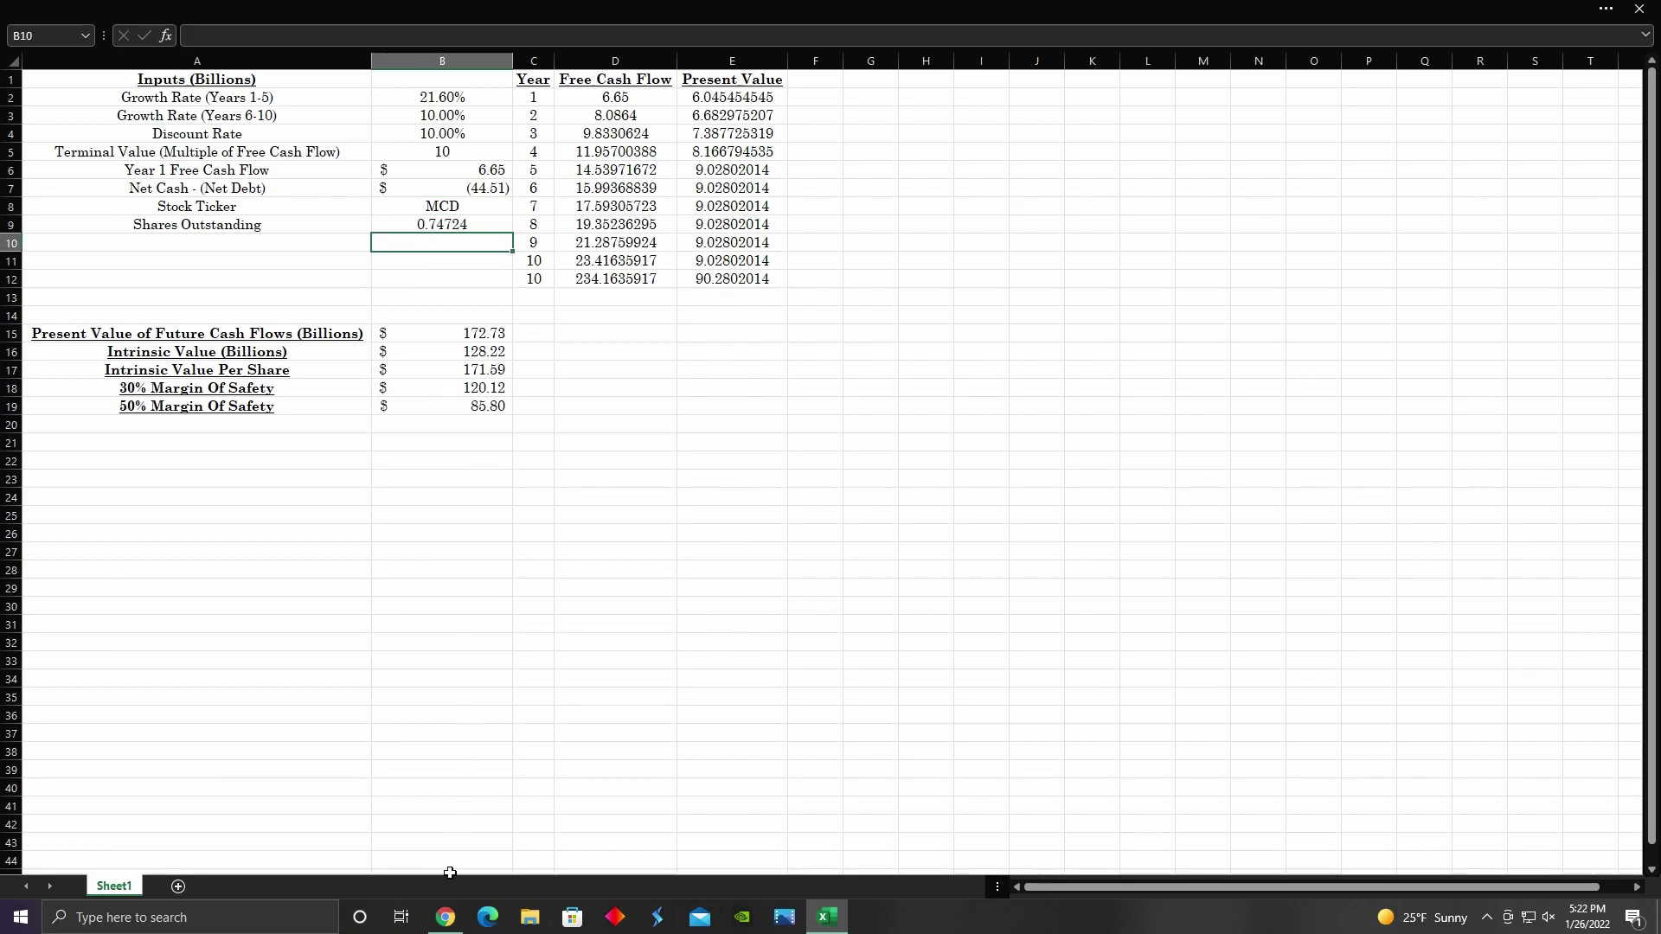
left_click(444, 918)
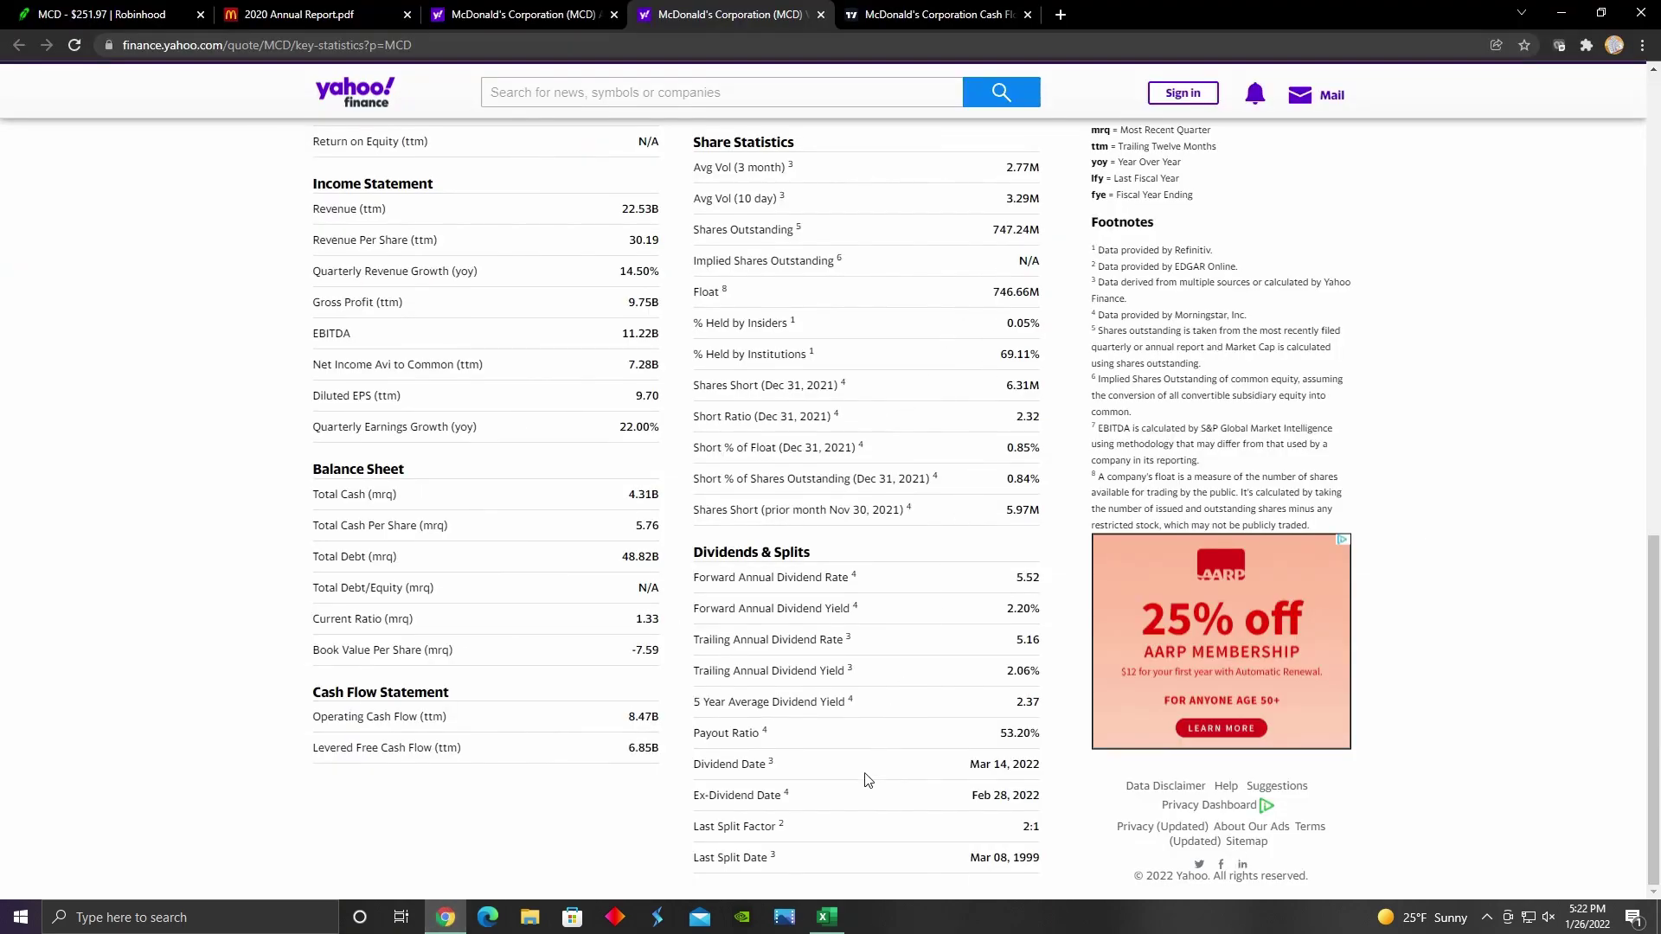
left_click(826, 914)
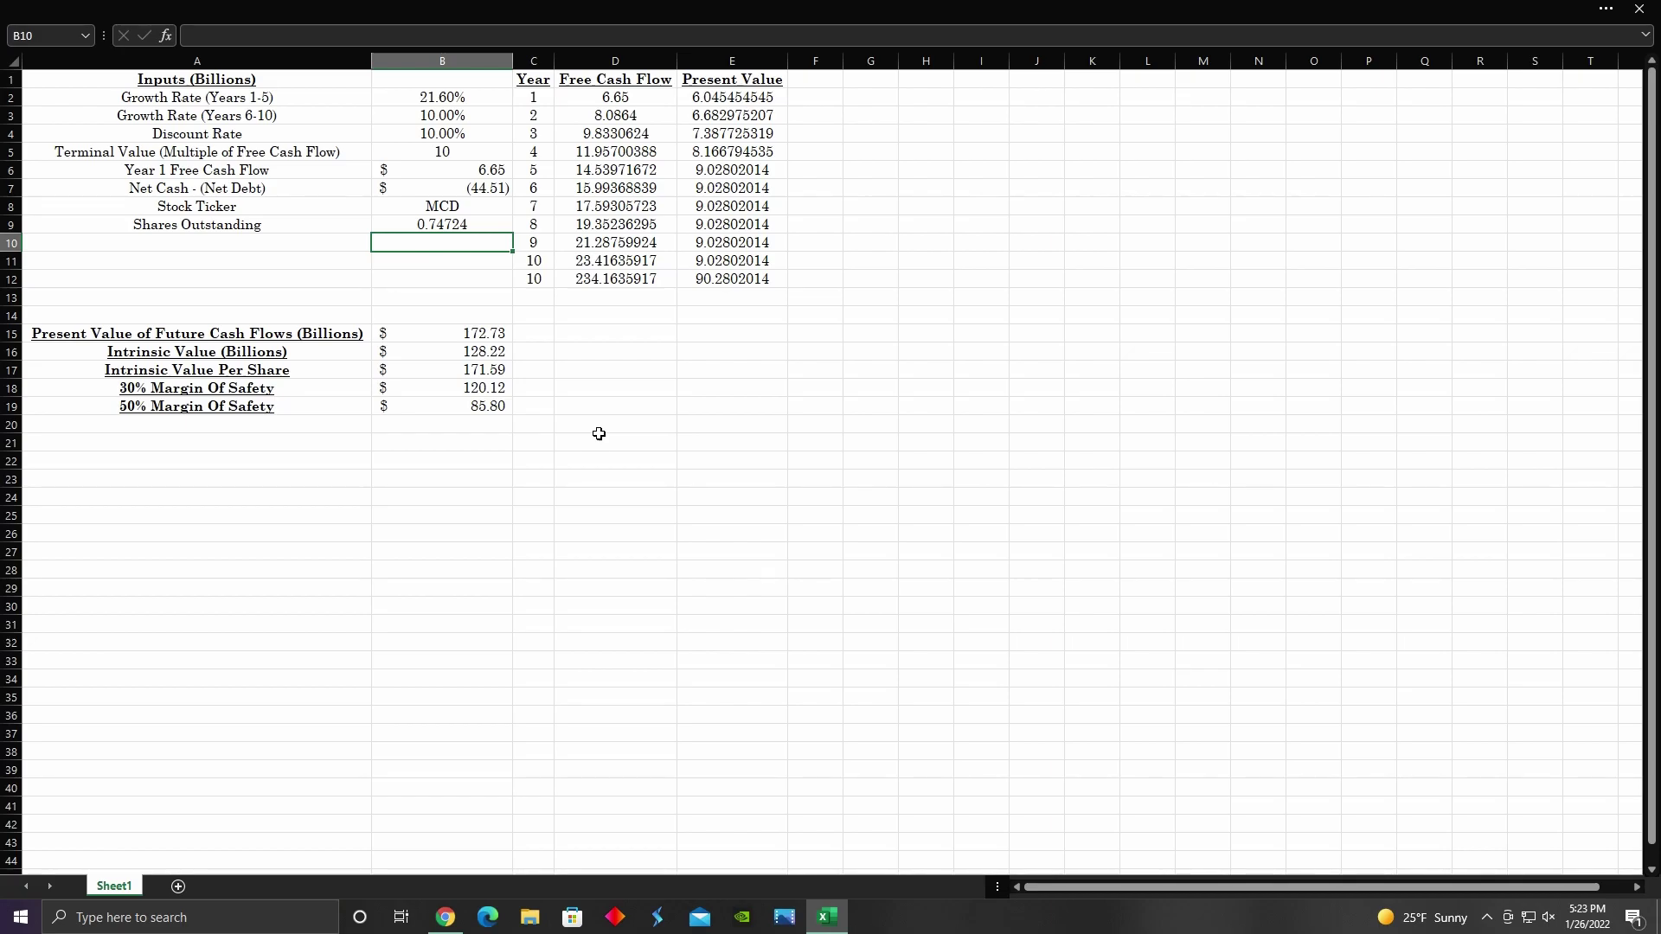
Check the 30% and 50% margin-of-safety formulas giving 120.12 and 85.80
left_click(474, 395)
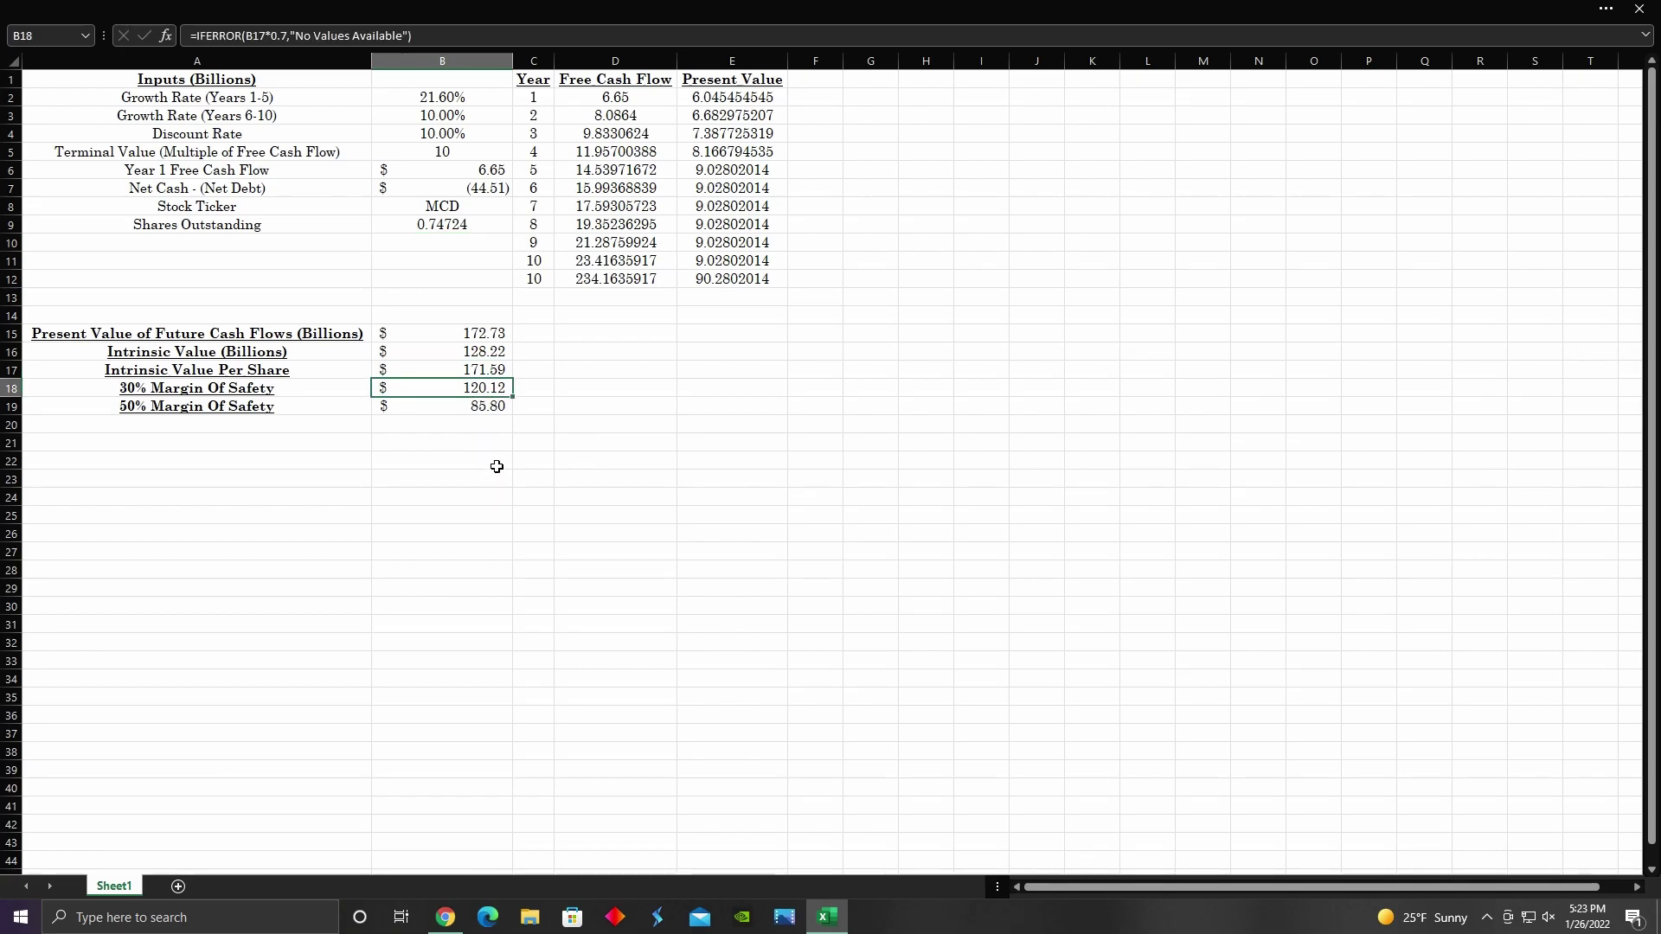
left_click(458, 412)
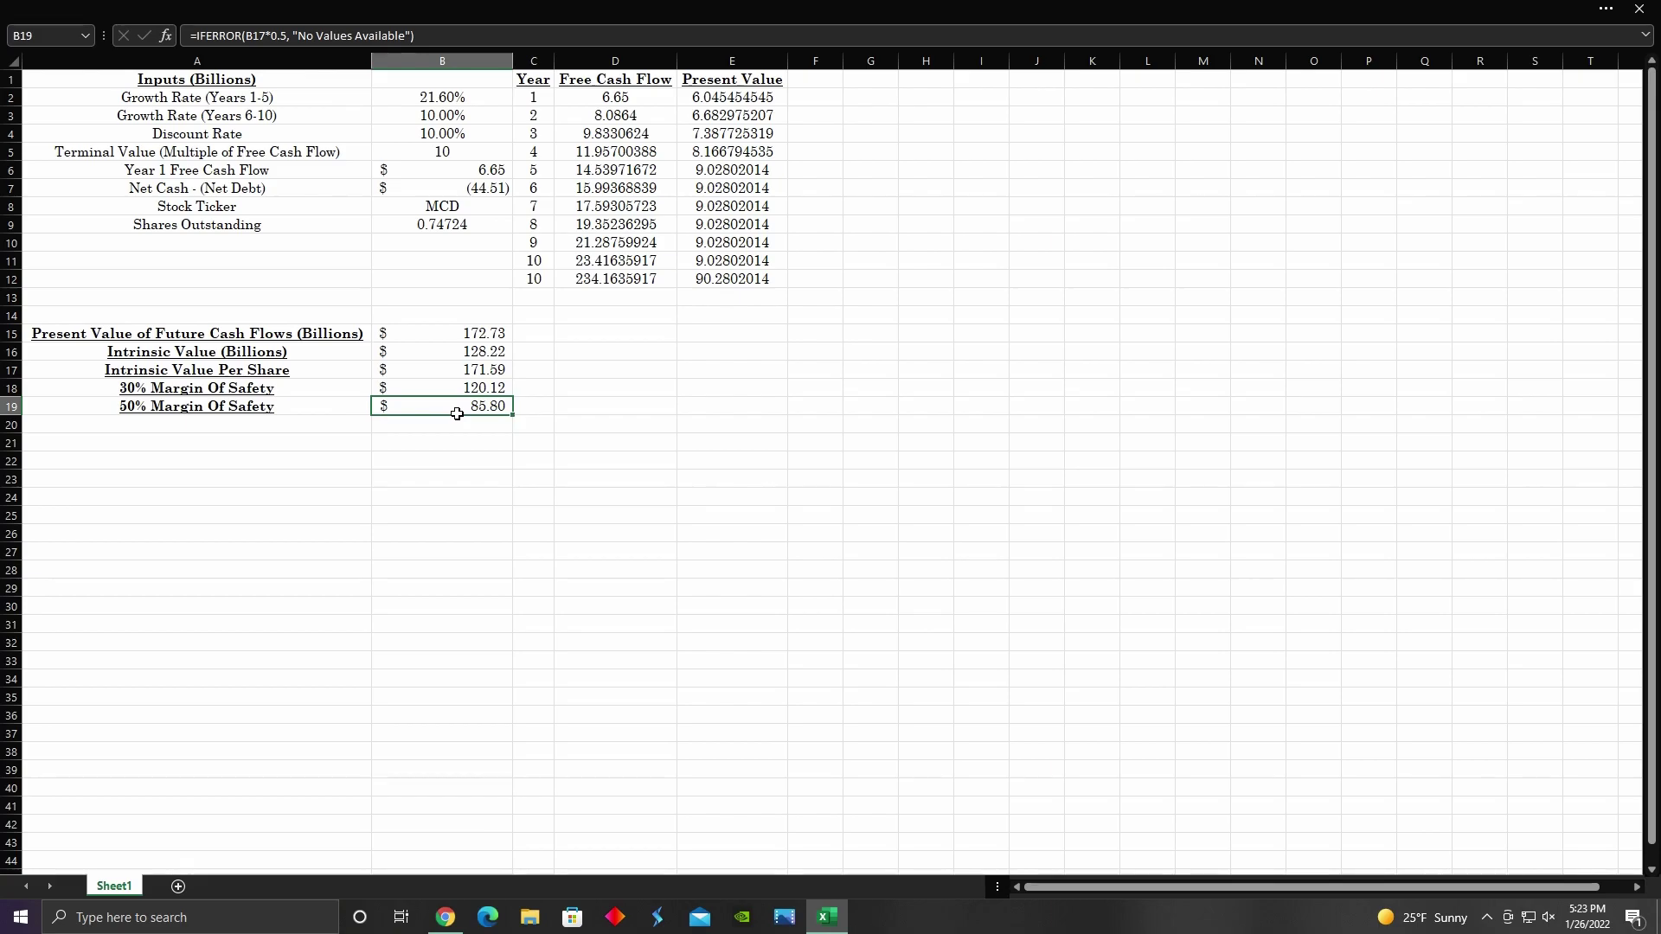
left_click(457, 434)
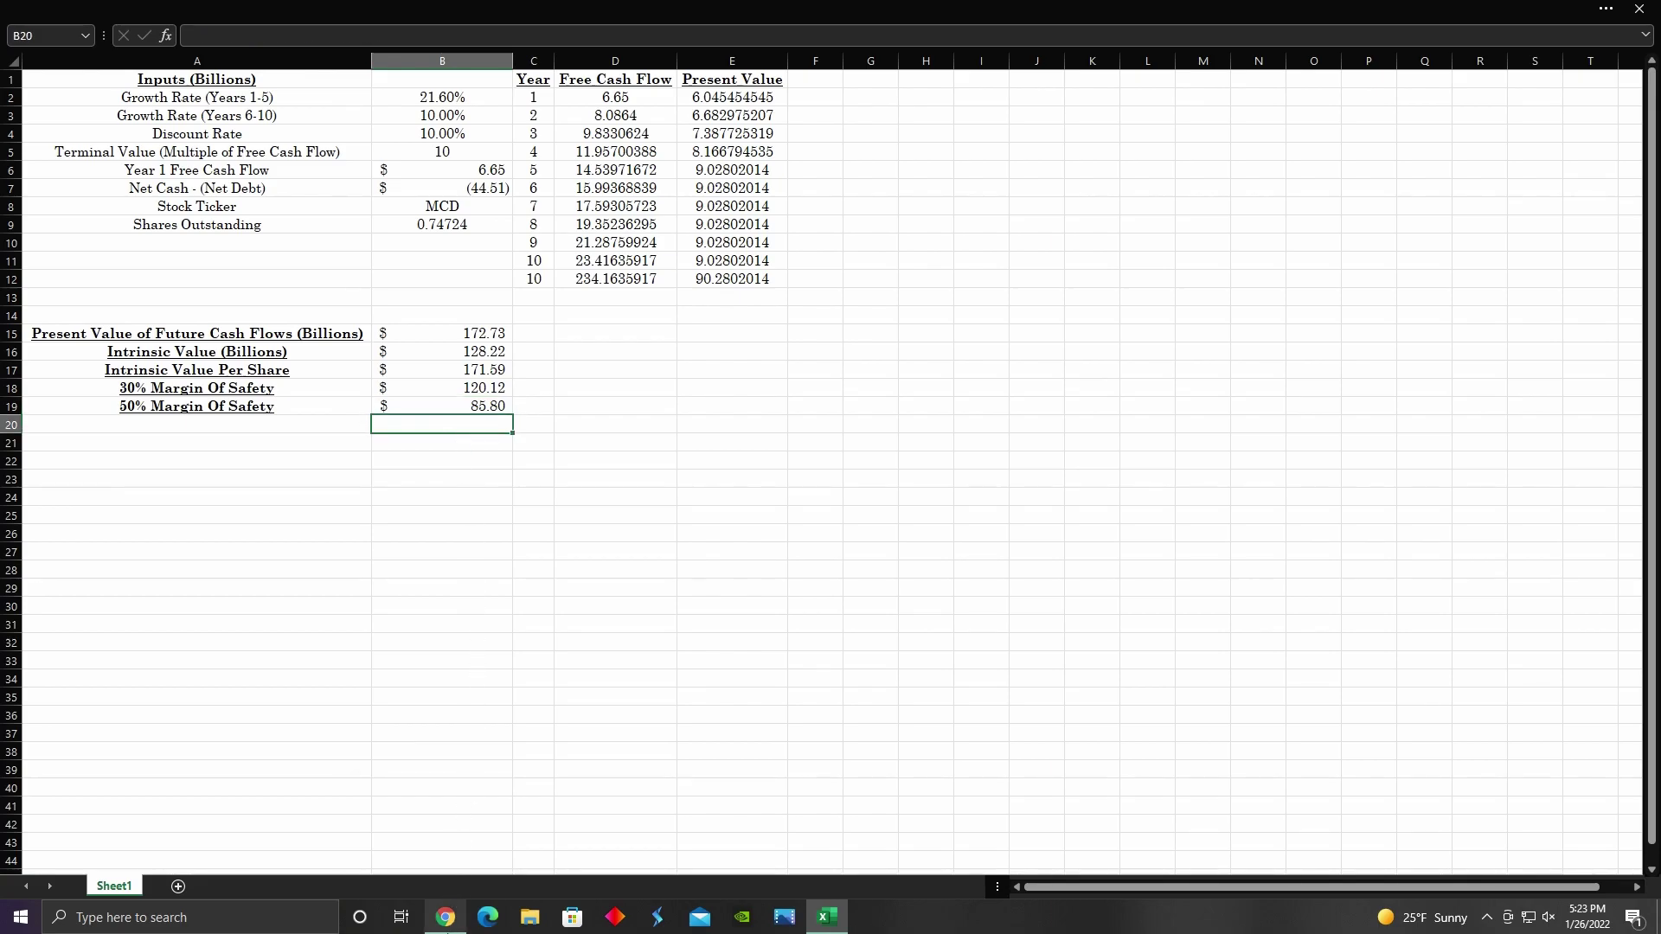
left_click(397, 827)
Compare Robinhood's $251.97 MCD price against the sheet's $171.59 intrinsic value per share
left_click(102, 14)
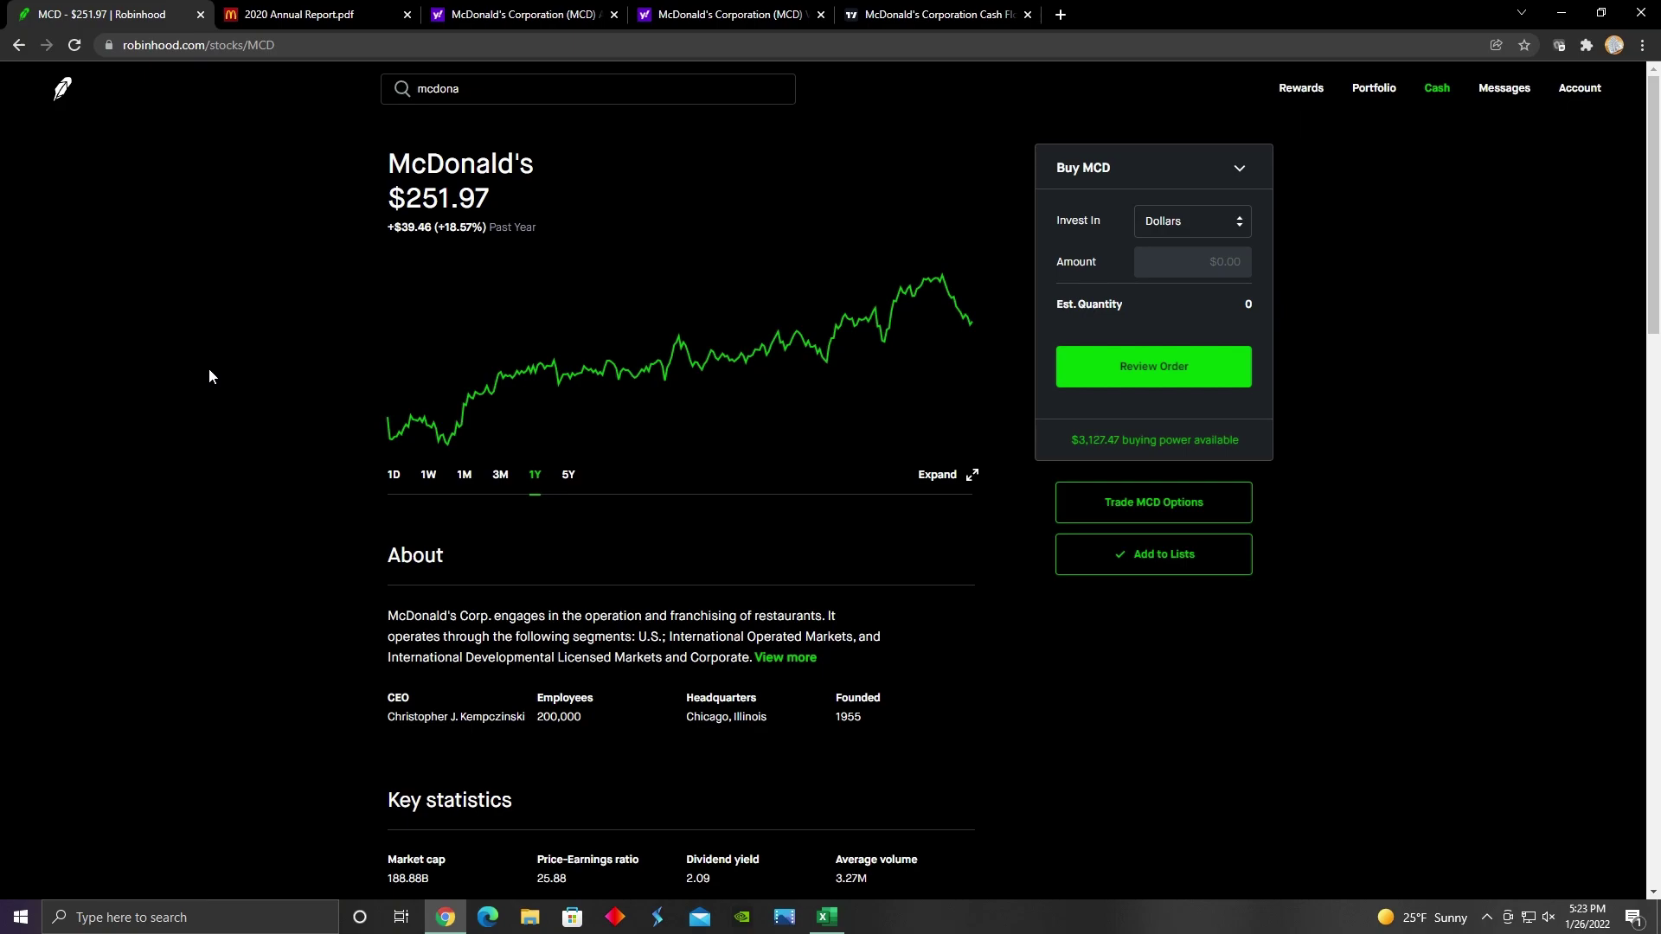
left_click(826, 917)
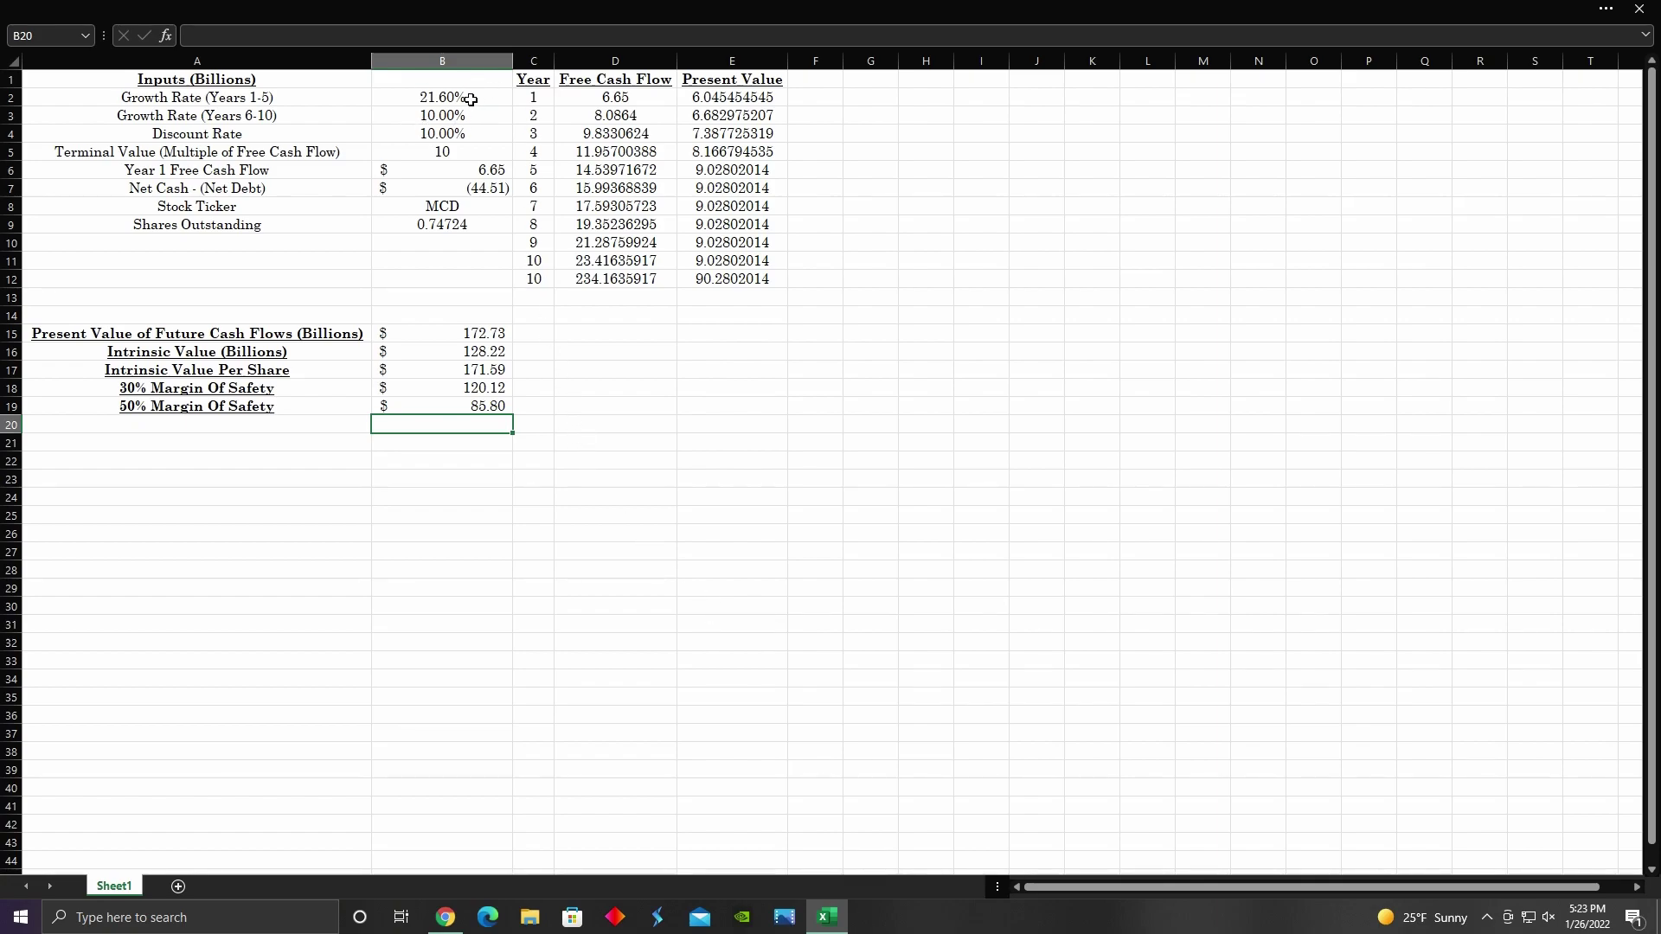
left_click(596, 372)
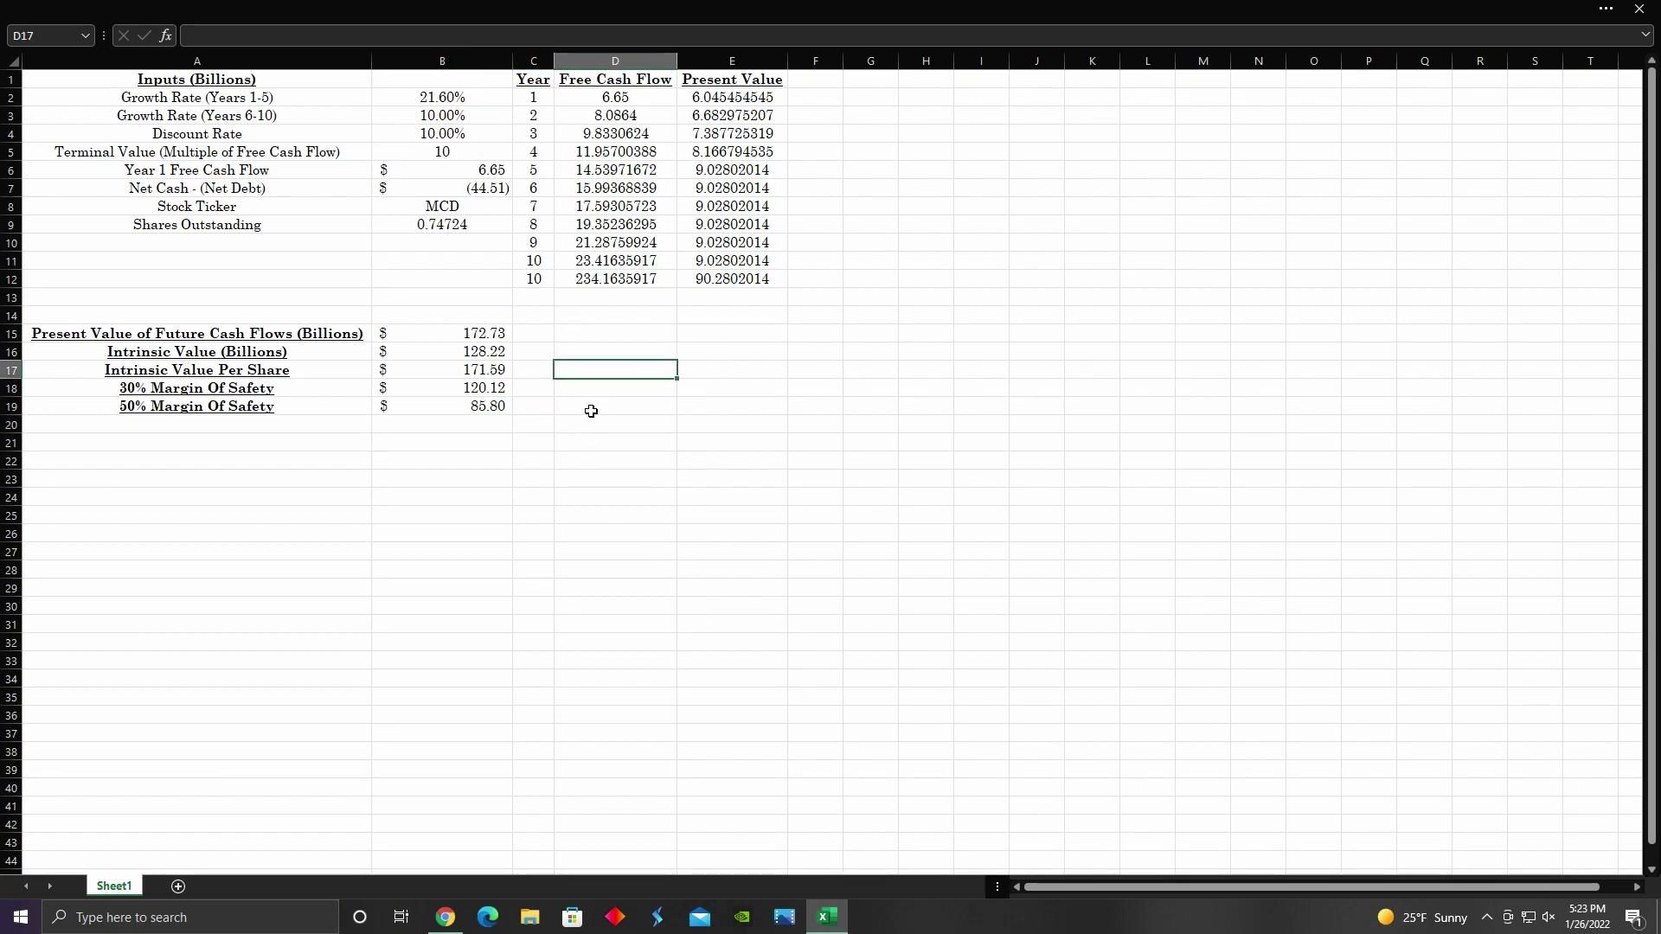
left_click(442, 927)
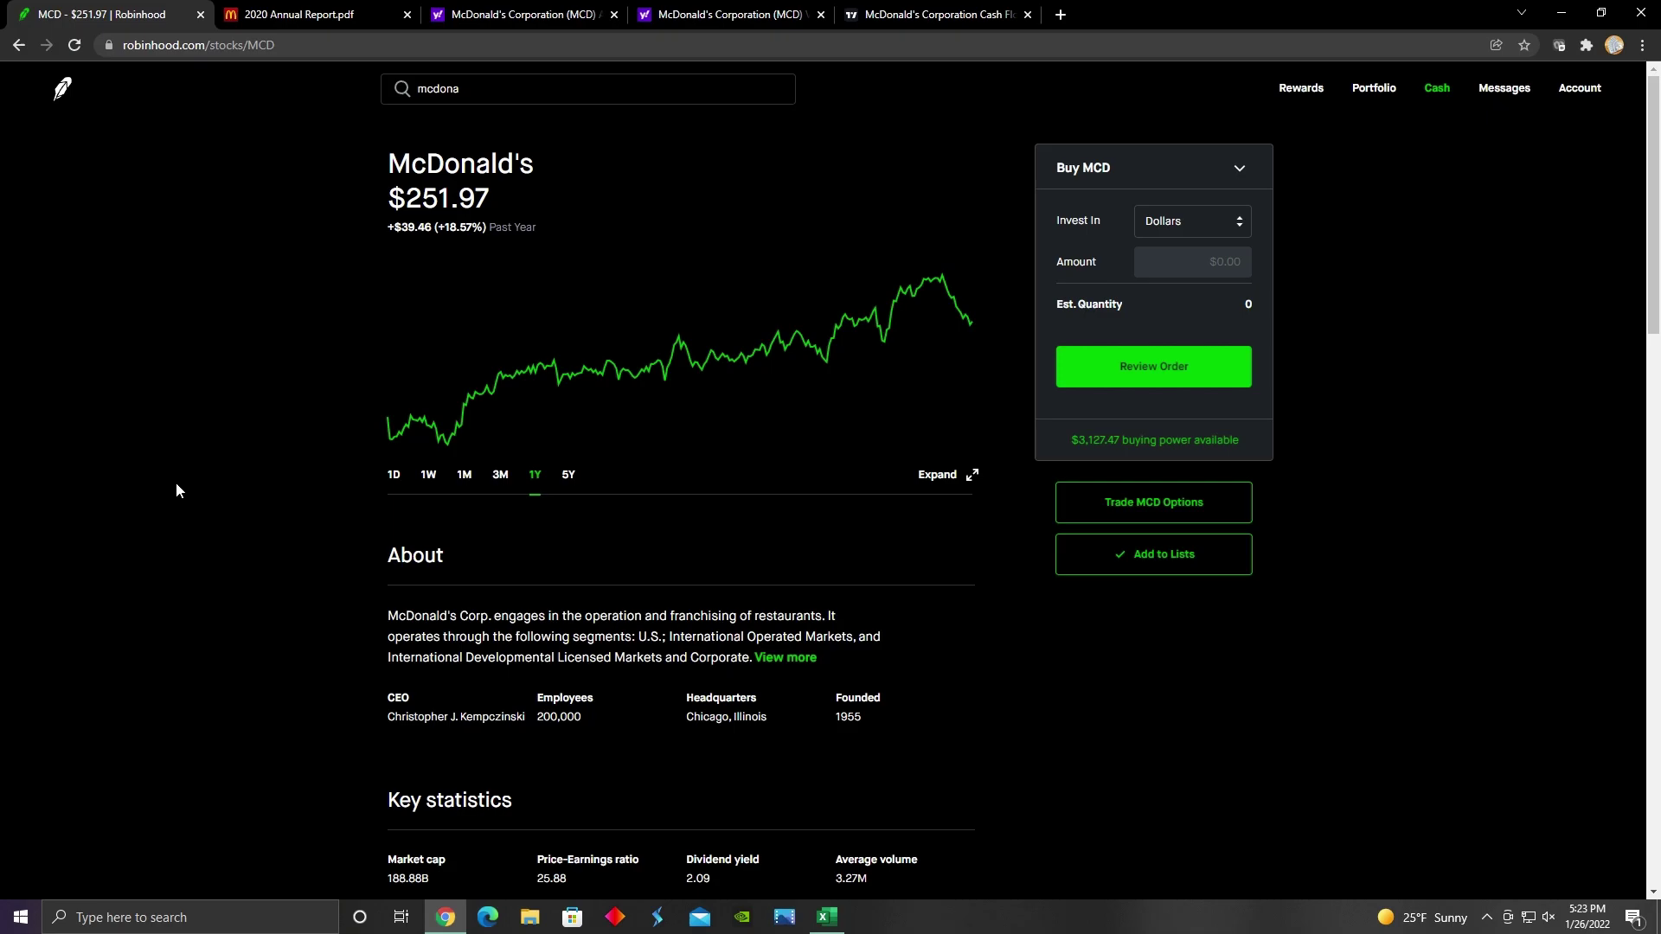